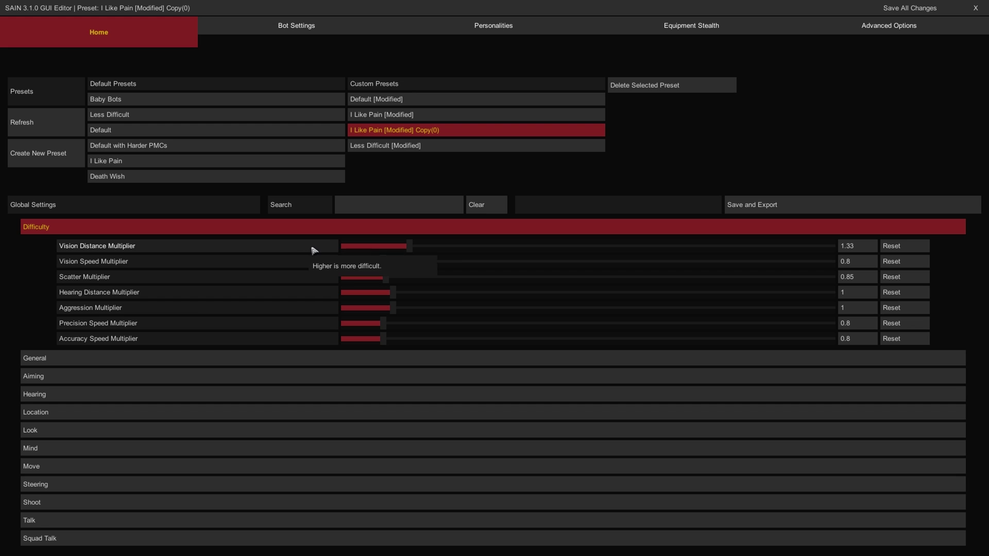
Try a Vision Distance Multiplier of about 7.06 and higher Vision Speed and Scatter multipliers, resetting each one to its default.
left_click_drag(408, 249, 688, 252)
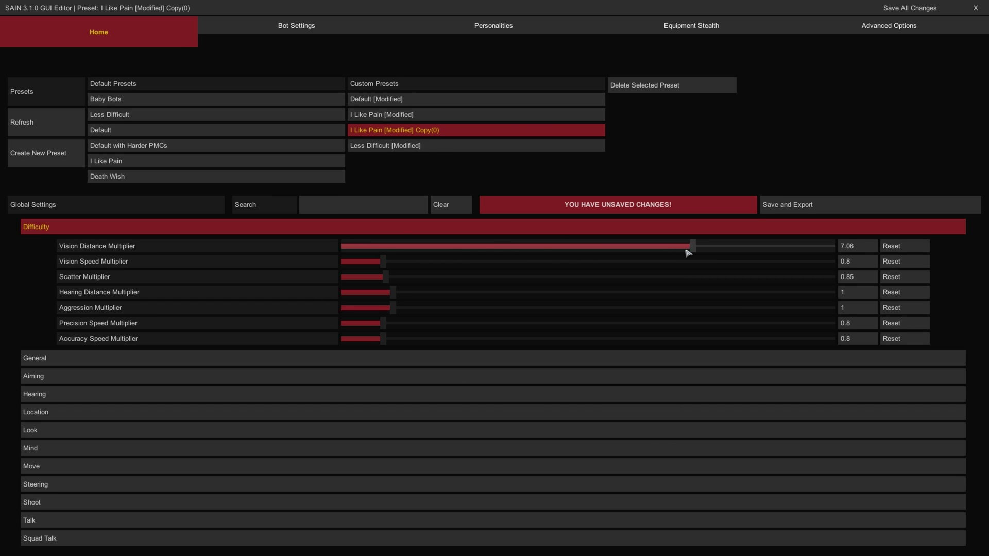
left_click(890, 246)
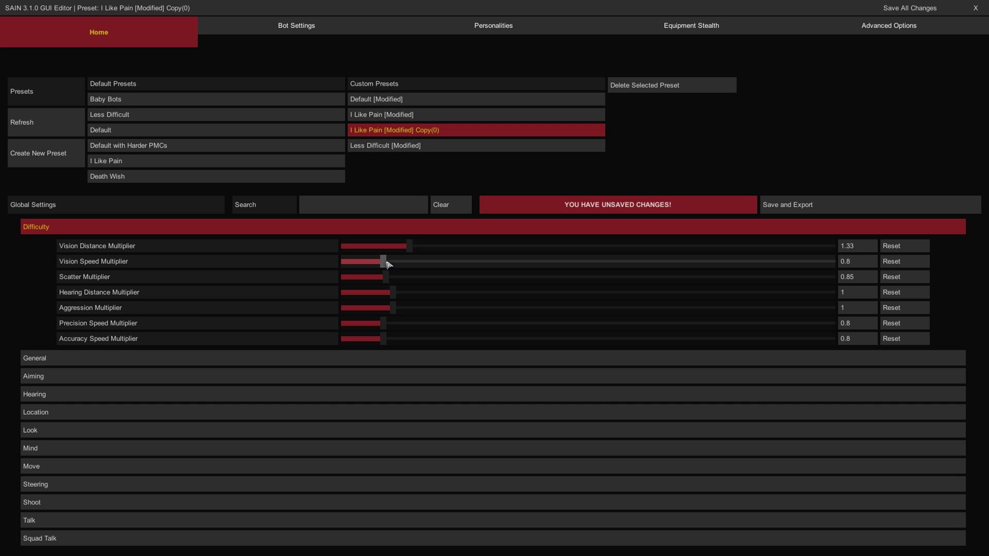
left_click_drag(384, 262, 704, 262)
left_click(905, 263)
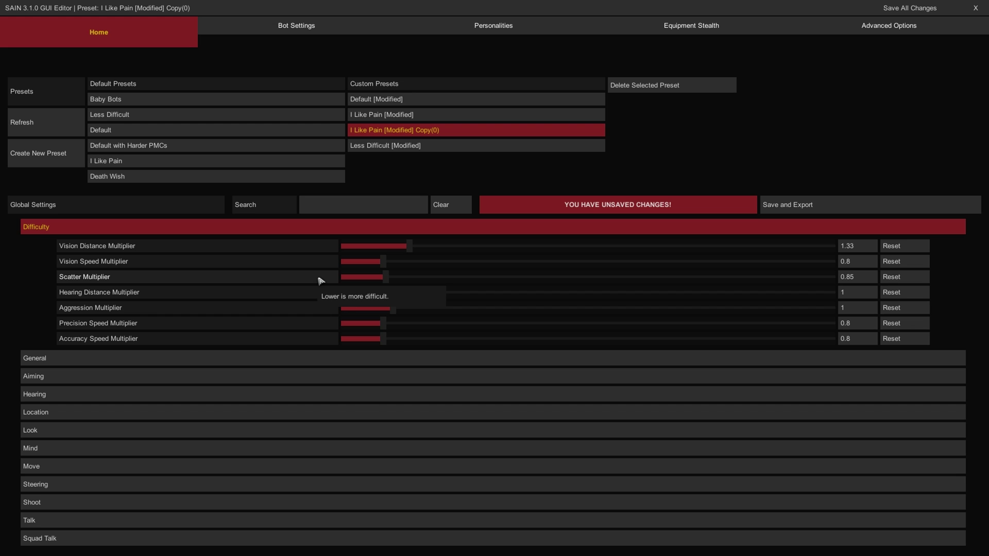
left_click_drag(385, 281, 744, 284)
left_click(894, 279)
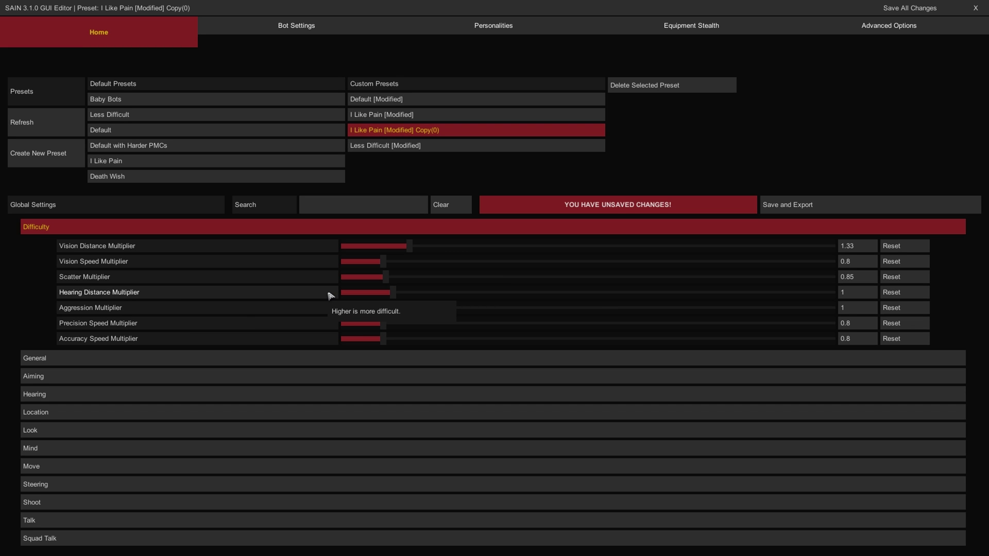
Try higher Hearing Distance and Aggression multipliers and a Precision Speed Multiplier of about 9.19, resetting each one to its default.
left_click_drag(341, 292, 791, 293)
left_click(892, 292)
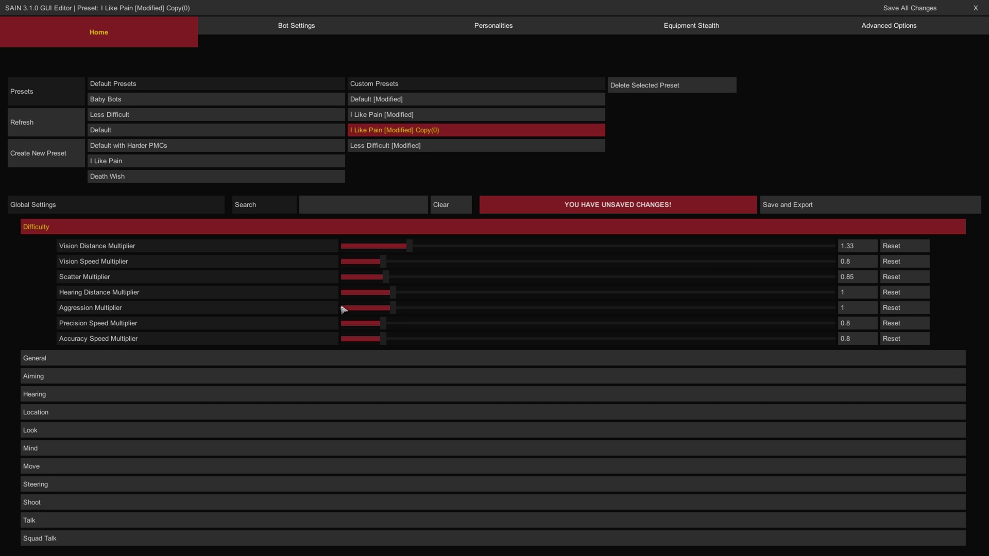
left_click_drag(342, 309, 718, 310)
left_click(904, 308)
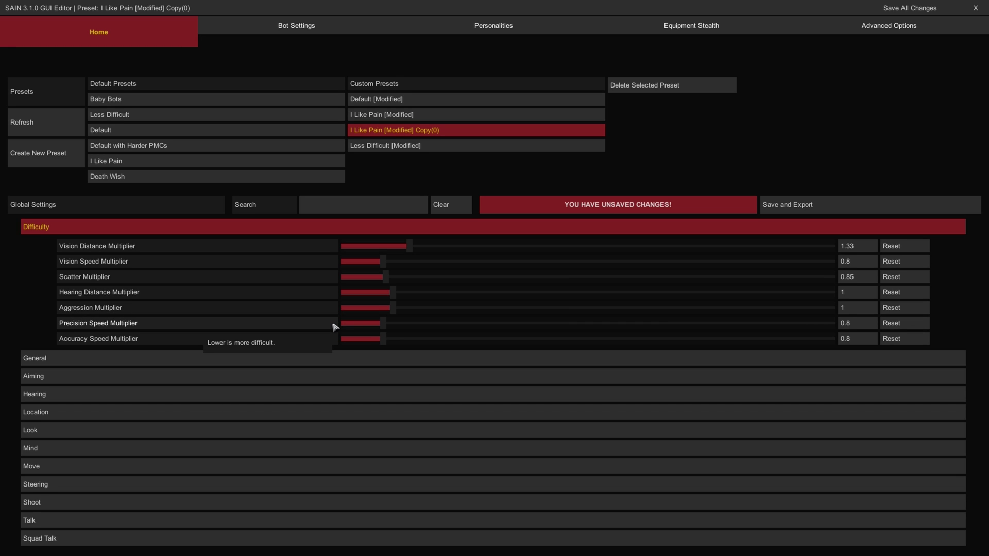
left_click_drag(346, 324, 799, 328)
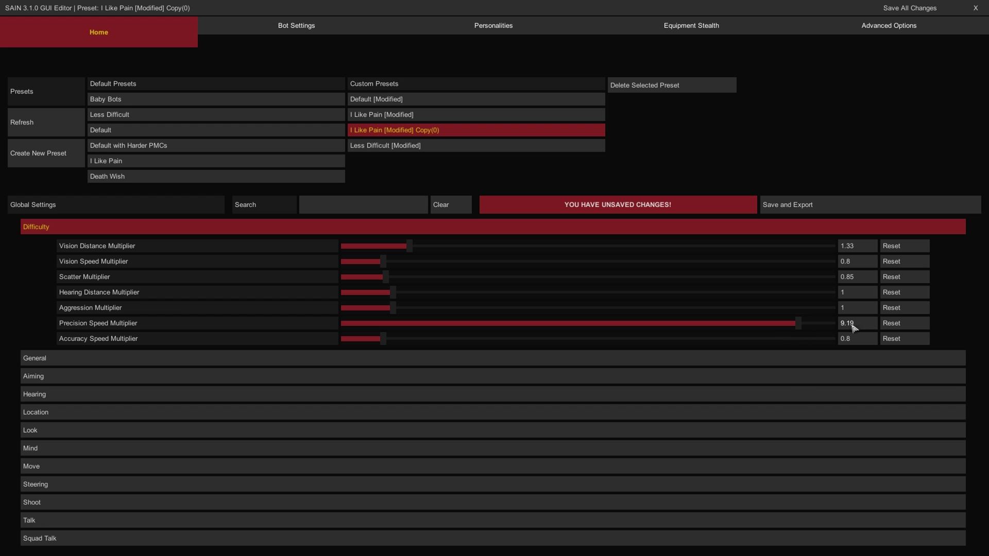
left_click(898, 323)
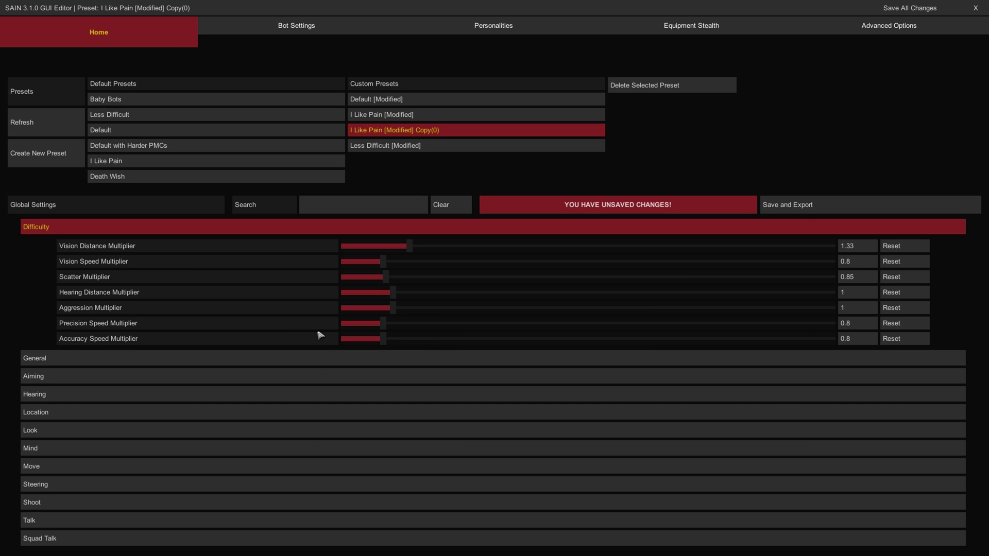
Finish with the Accuracy Speed Multiplier, collapse the Difficulty settings and expand the General settings.
left_click_drag(330, 344, 365, 338)
left_click(278, 230)
left_click(279, 249)
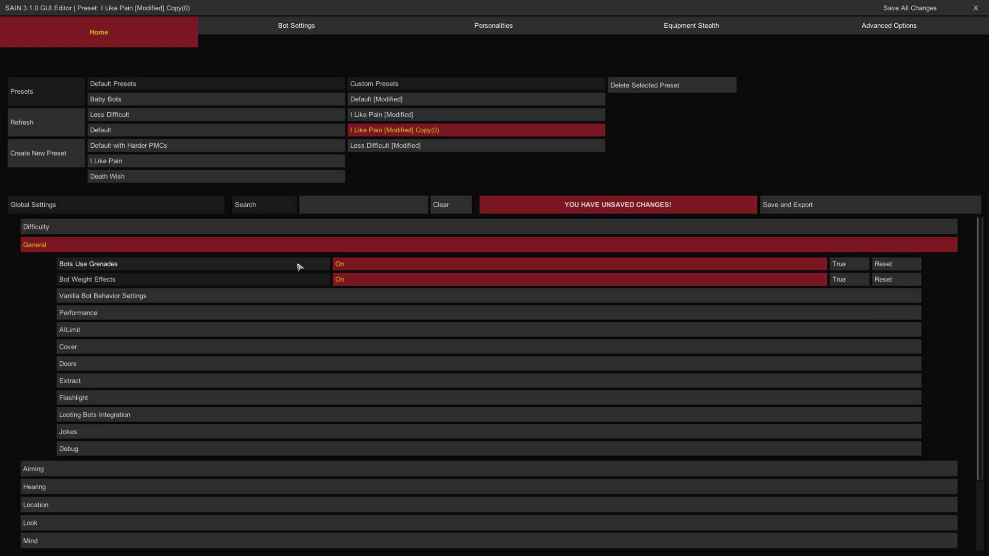
Try switching Bots Use Grenades and Bot Weight Effects off, turning each one back on.
left_click(365, 265)
left_click(355, 267)
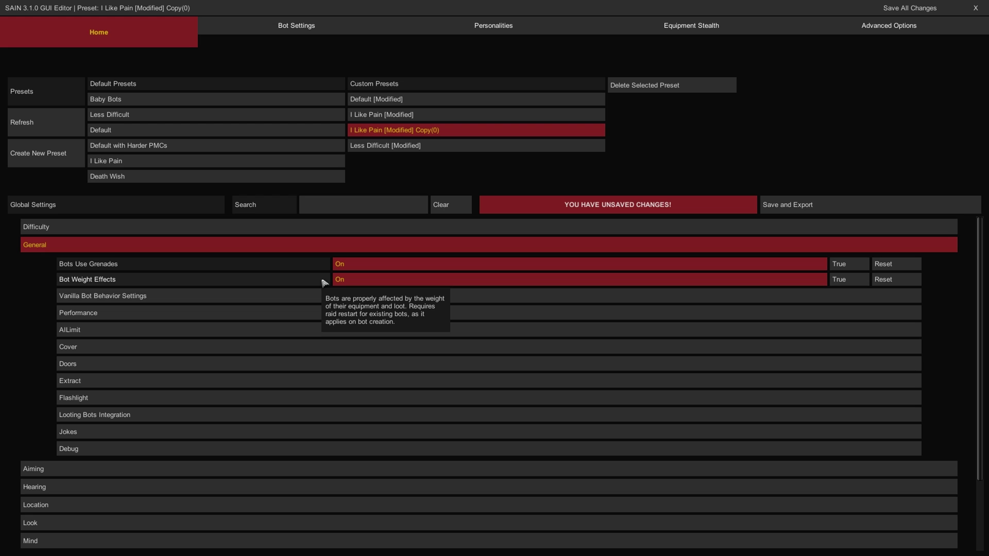
left_click(349, 284)
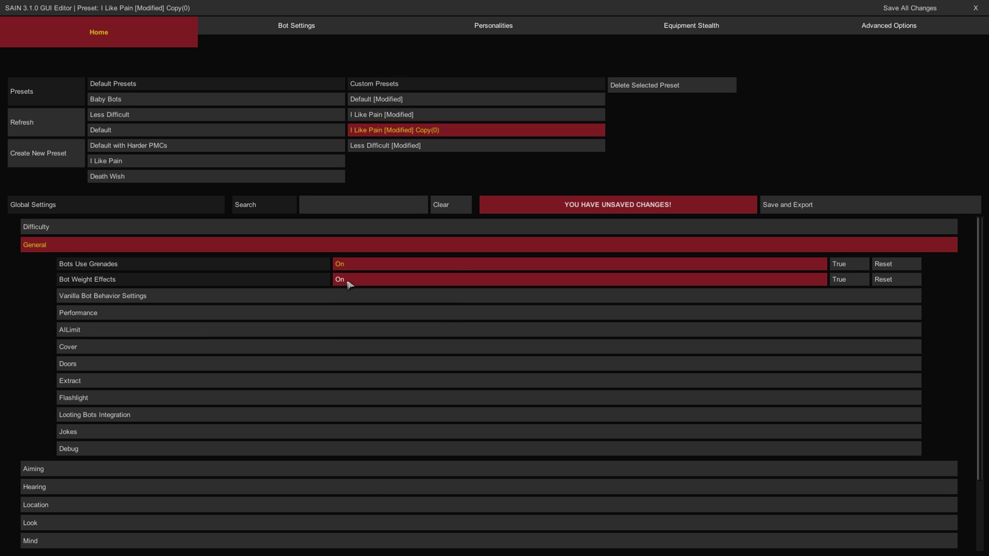
left_click(349, 284)
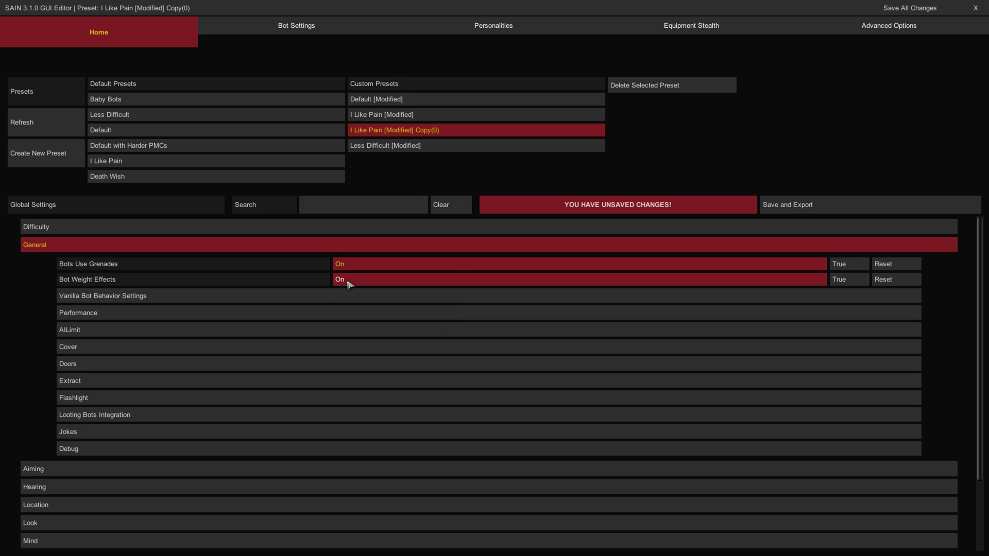
Try enabling Vanilla Scavs and Vanilla Bosses in Vanilla Bot Behavior Settings, switch both off again and collapse the group.
left_click(323, 298)
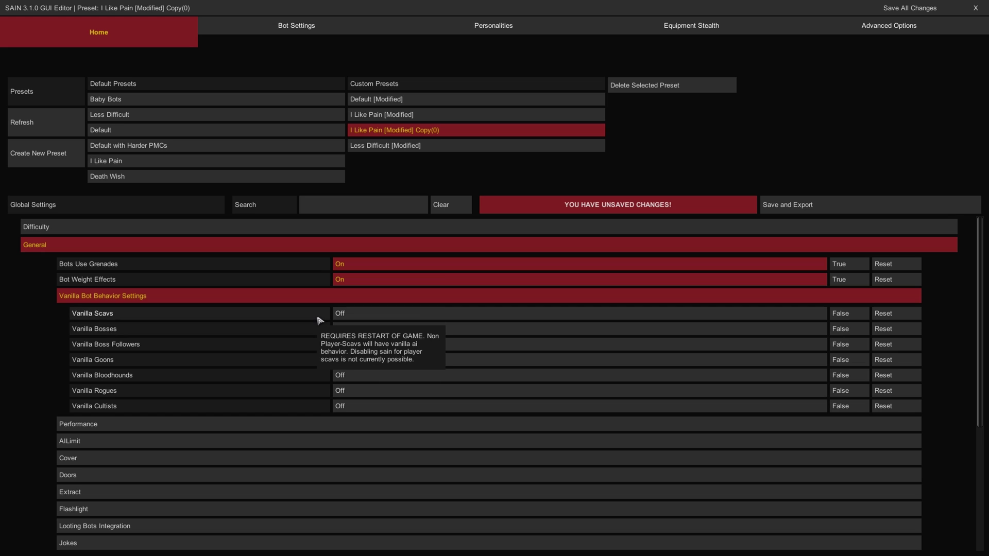
left_click(352, 316)
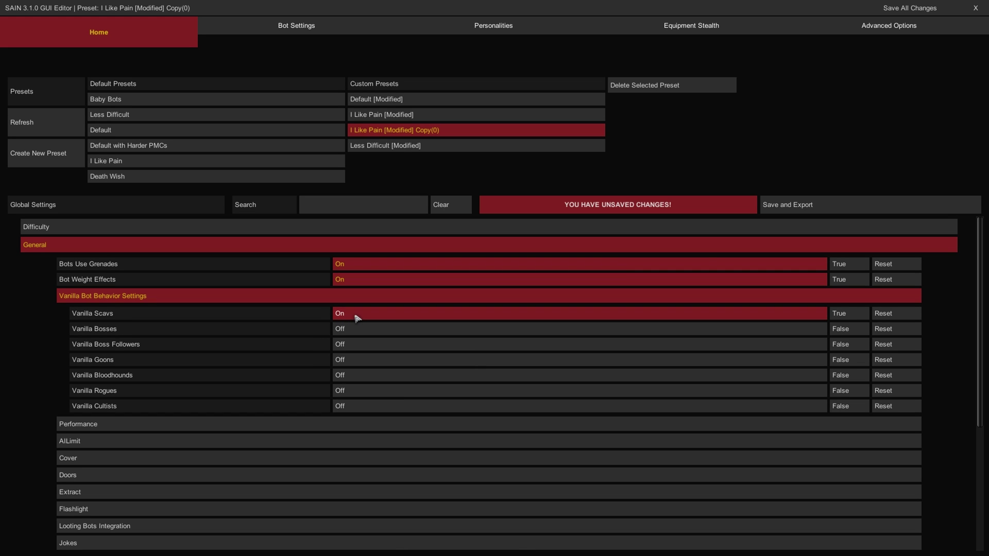
left_click(357, 325)
left_click(358, 326)
left_click(354, 316)
left_click(329, 297)
Try enabling Performance Mode in the Performance group, switch it off again and collapse the group.
left_click(320, 313)
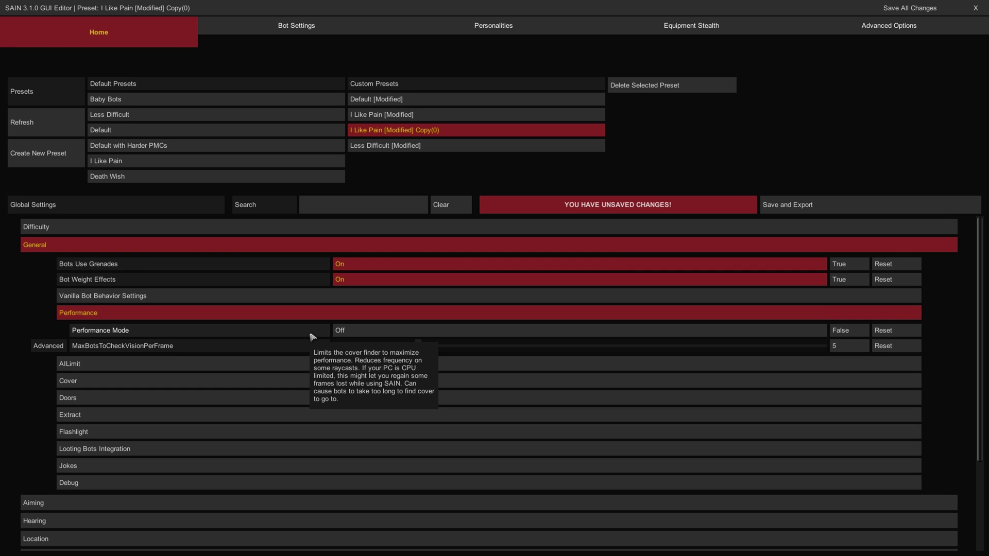
left_click(356, 336)
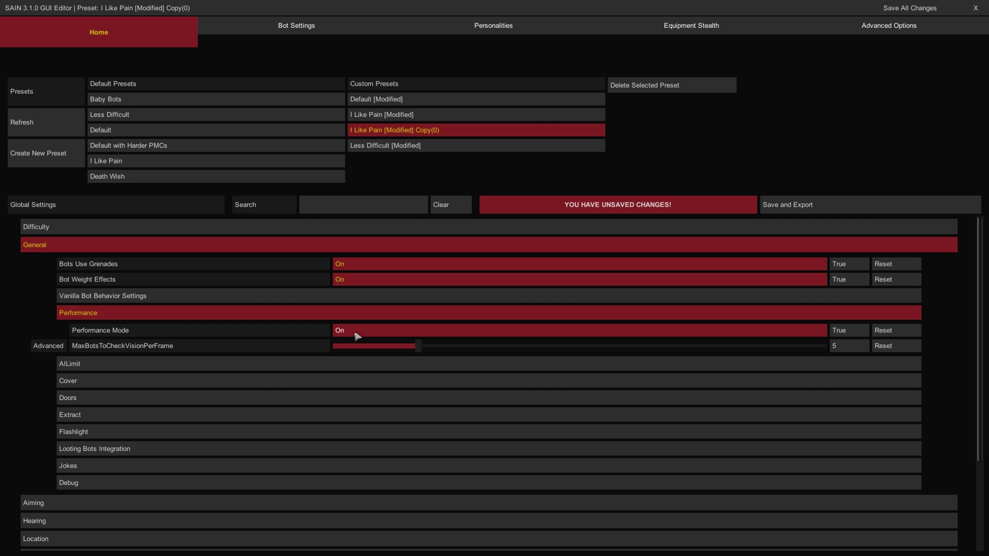
left_click(357, 336)
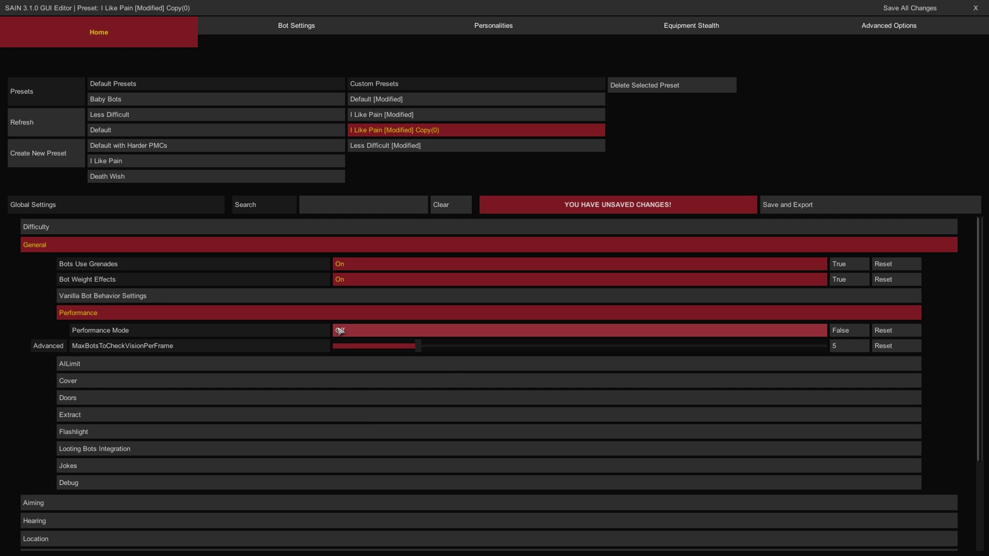
left_click(315, 314)
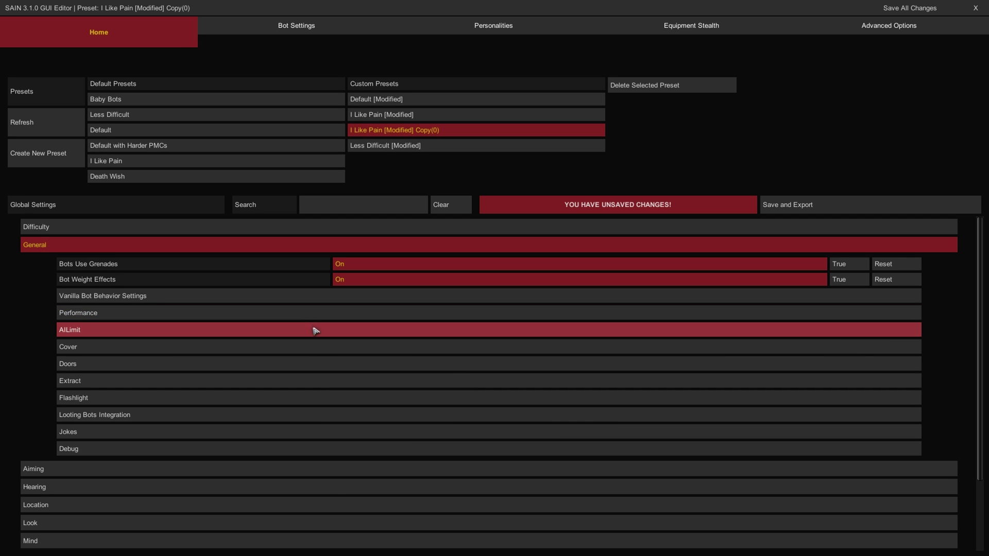
Expand the AILimit settings and test the Limit SAIN Function in AI vs AI global toggle, leaving it on.
left_click(315, 330)
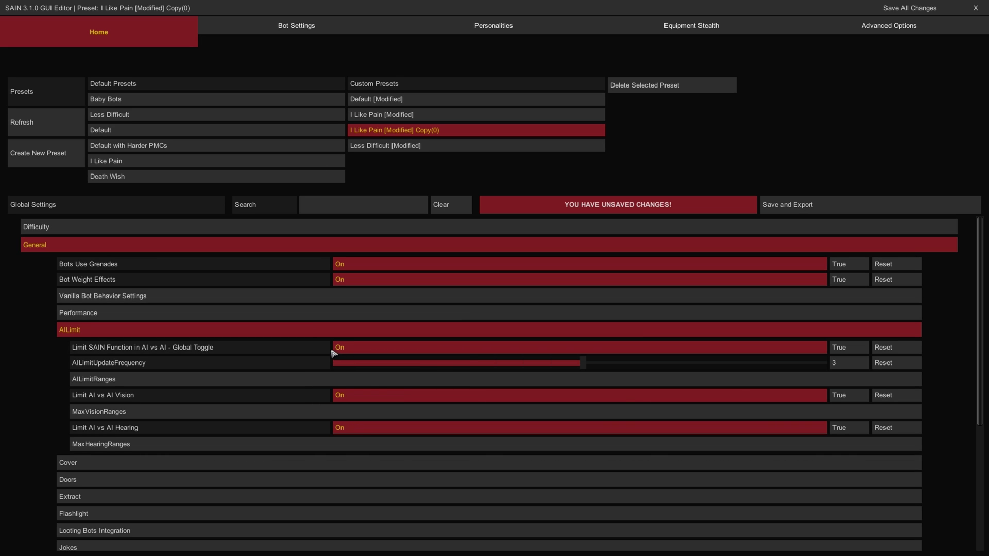
mouse_move(324, 350)
left_click(347, 352)
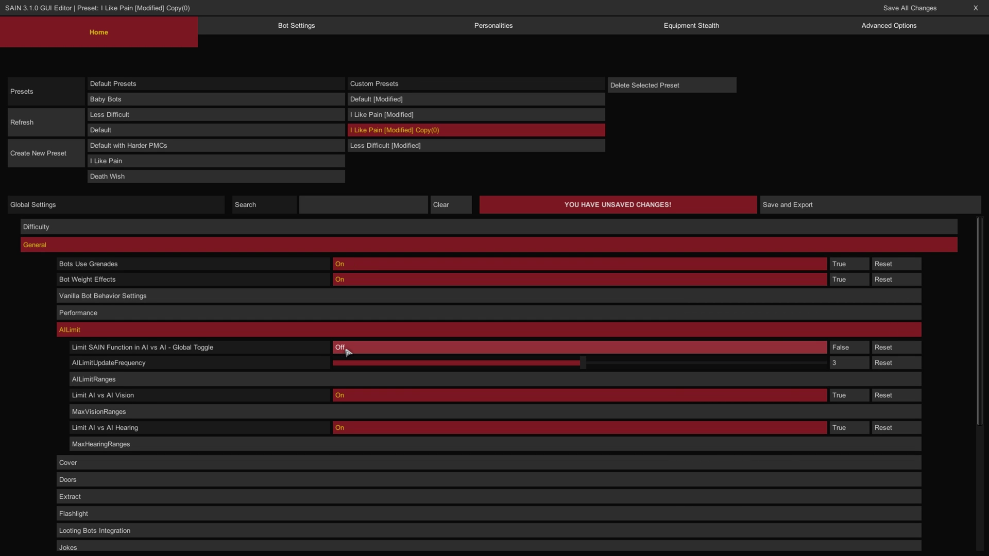
left_click(348, 352)
left_click(347, 352)
left_click(348, 352)
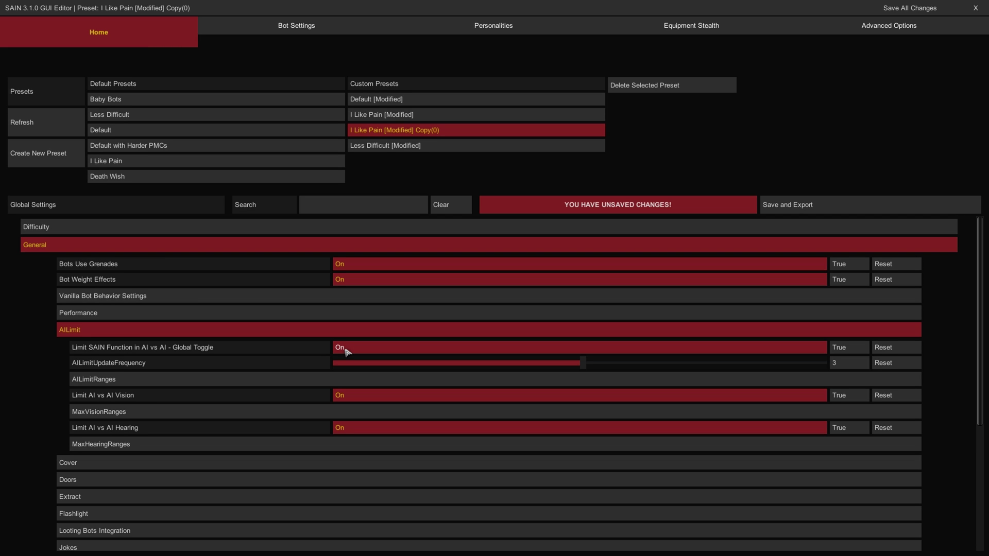
Try an AILimitUpdateFrequency of 3.6 and reset it to its default.
mouse_move(307, 367)
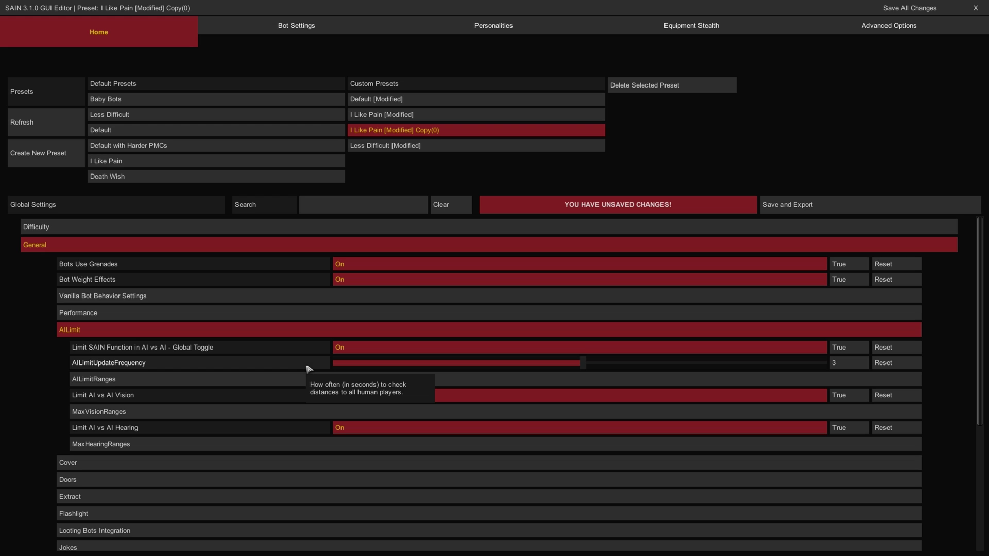
left_click_drag(360, 364, 651, 374)
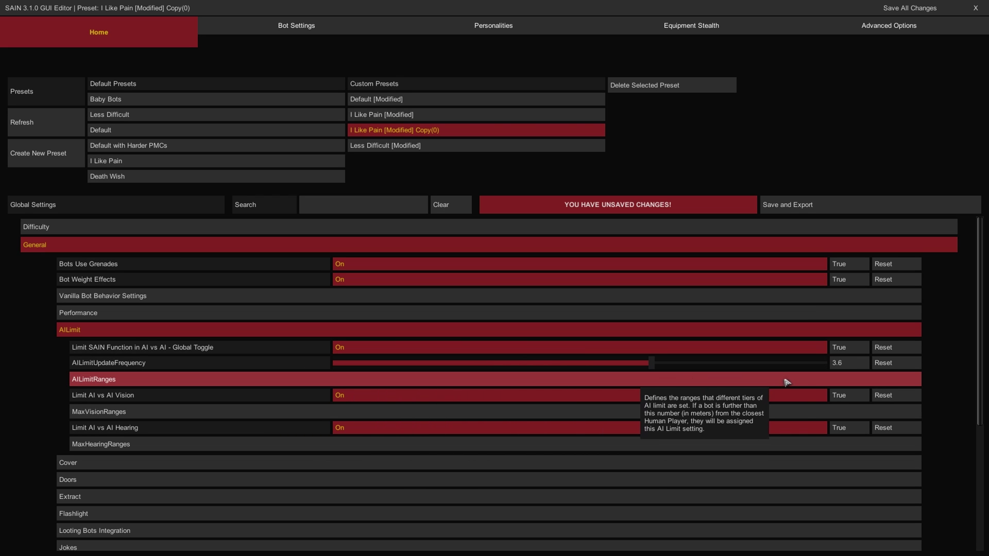
left_click(899, 364)
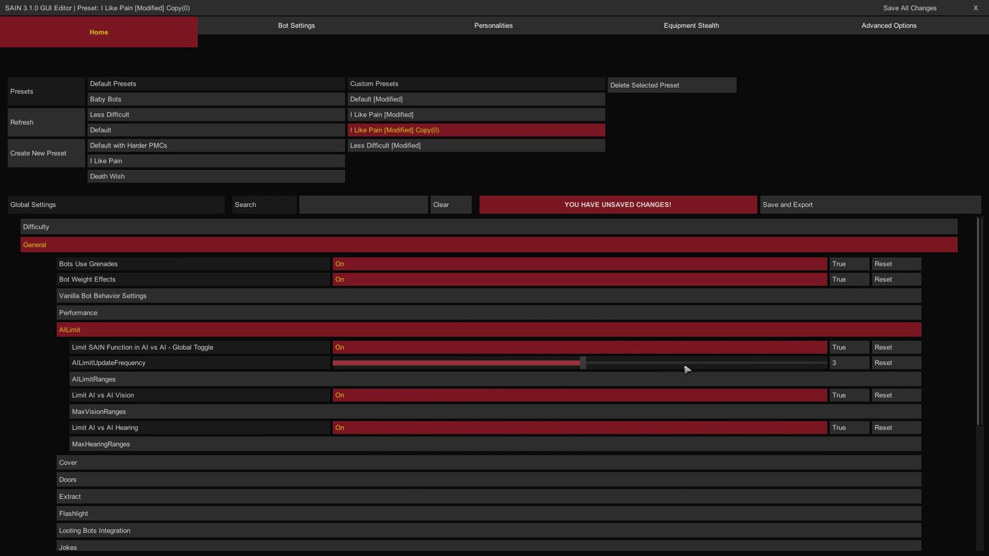
In AILimitRanges, test a higher Far range, reset it to the default of 150 and collapse the group.
mouse_move(319, 366)
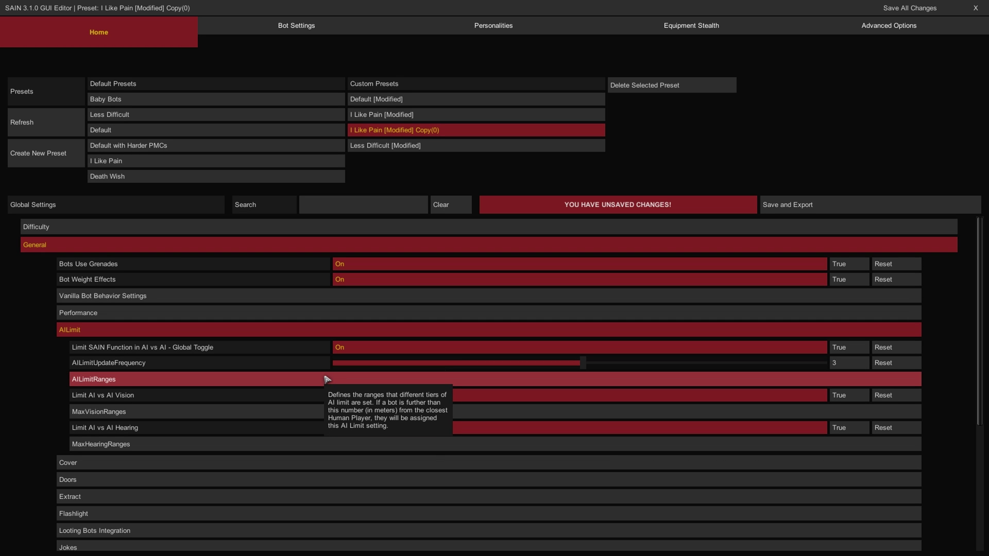
left_click(326, 380)
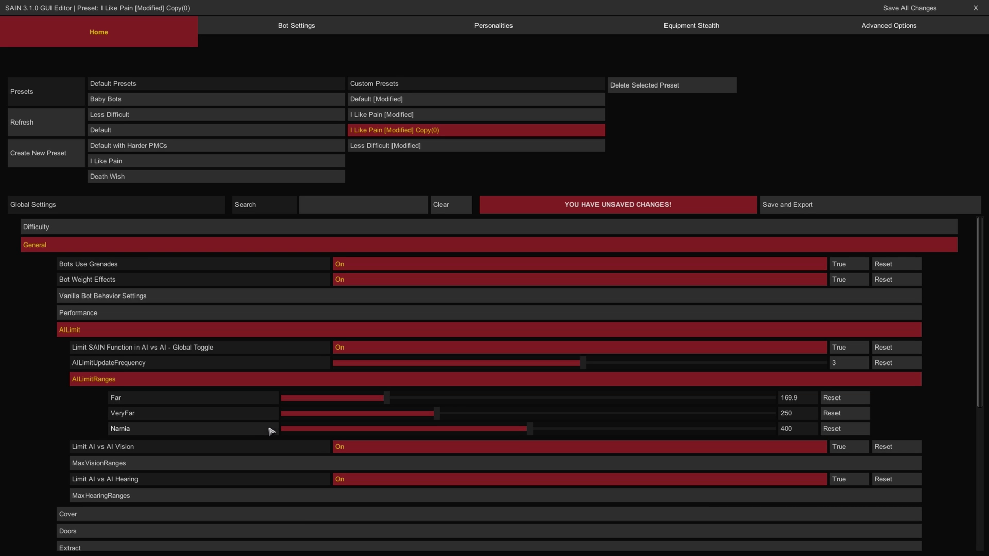
left_click_drag(386, 404, 548, 407)
left_click(827, 399)
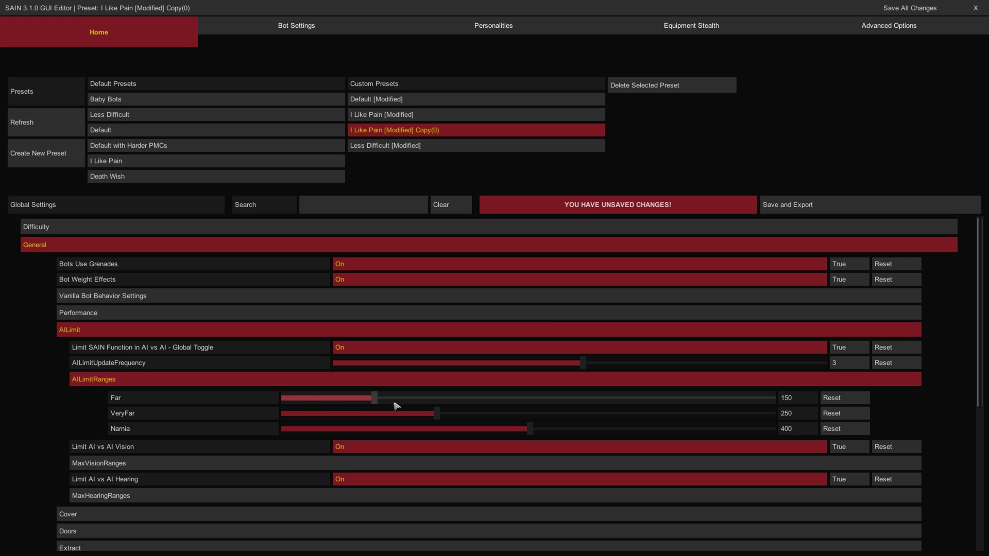
left_click(243, 379)
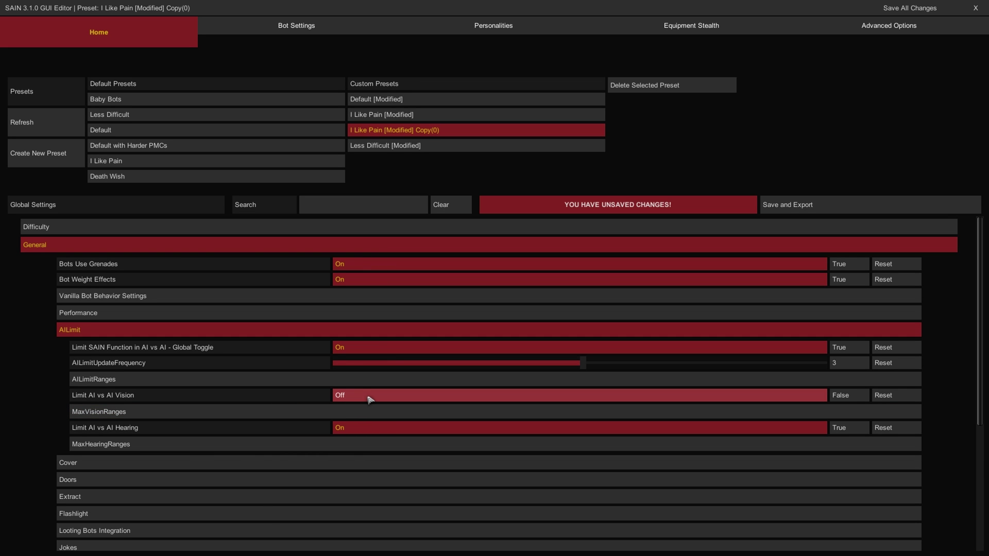
In MaxVisionRanges, test a Narnia range of about 560.6, reset it to the default of 50 and collapse the group.
left_click(322, 412)
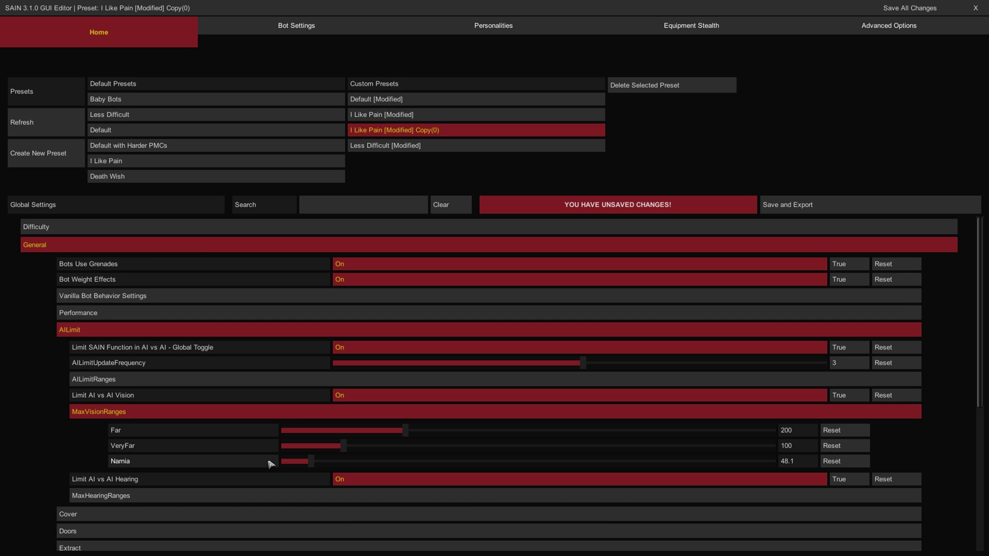
left_click_drag(311, 462, 629, 463)
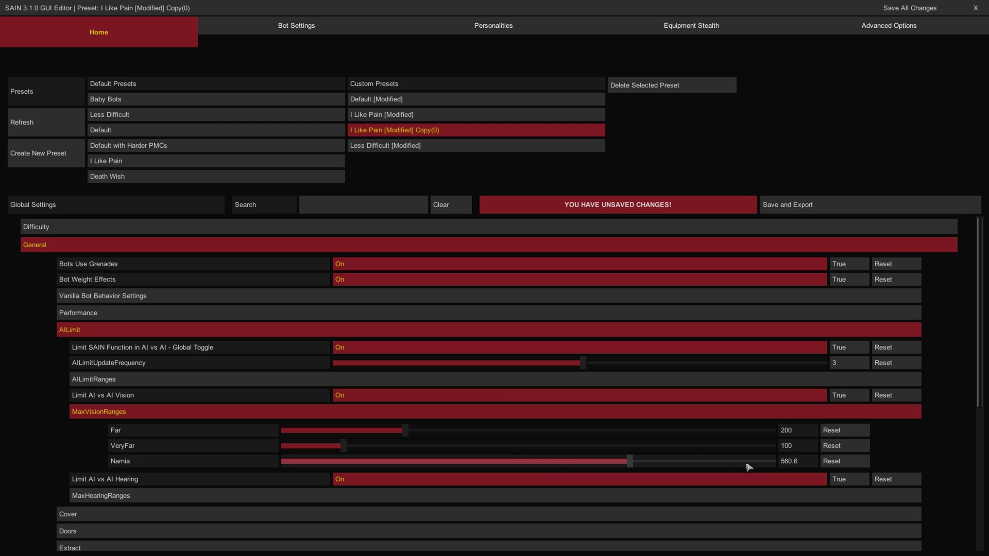
left_click(845, 462)
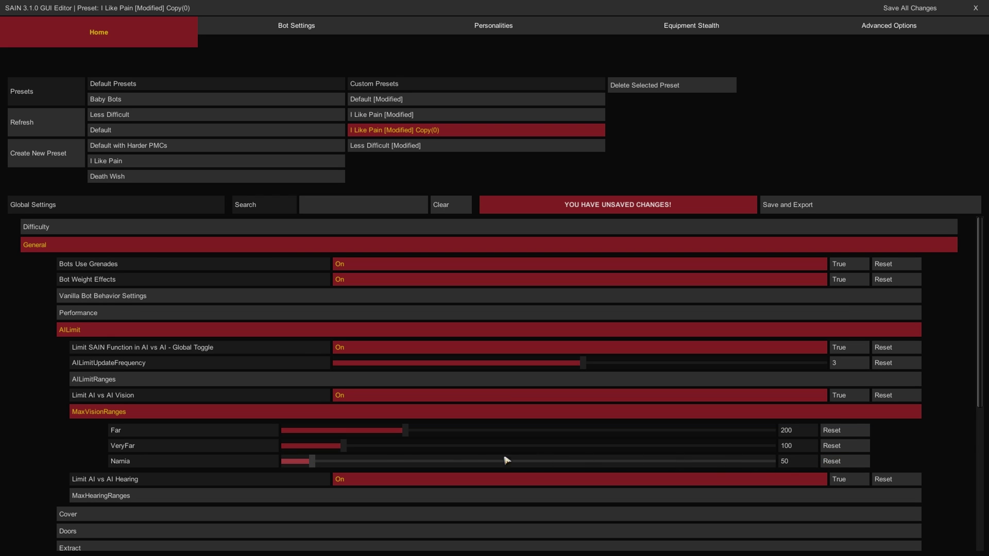
left_click(239, 415)
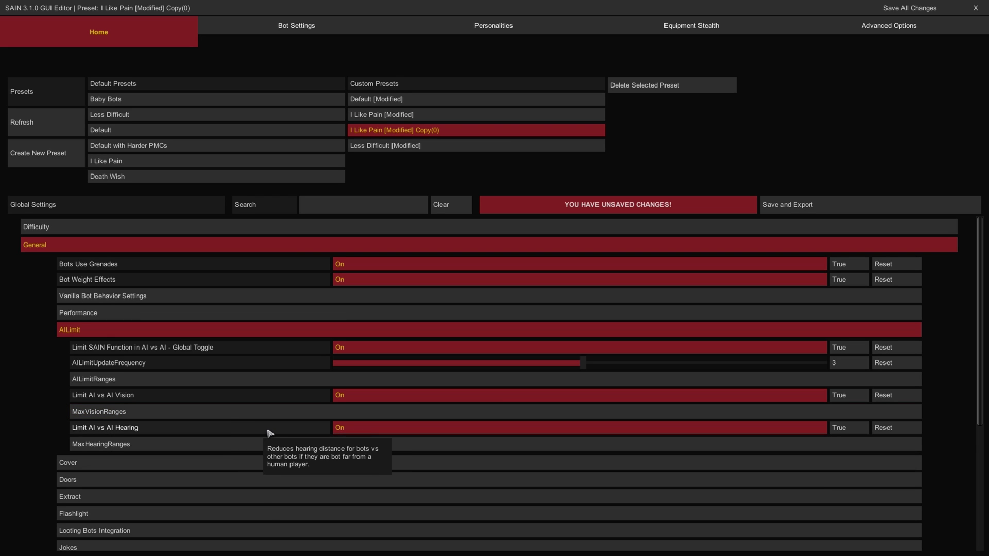
Try switching Limit AI vs AI Hearing off and back on, leaving it enabled.
left_click(353, 433)
left_click(353, 432)
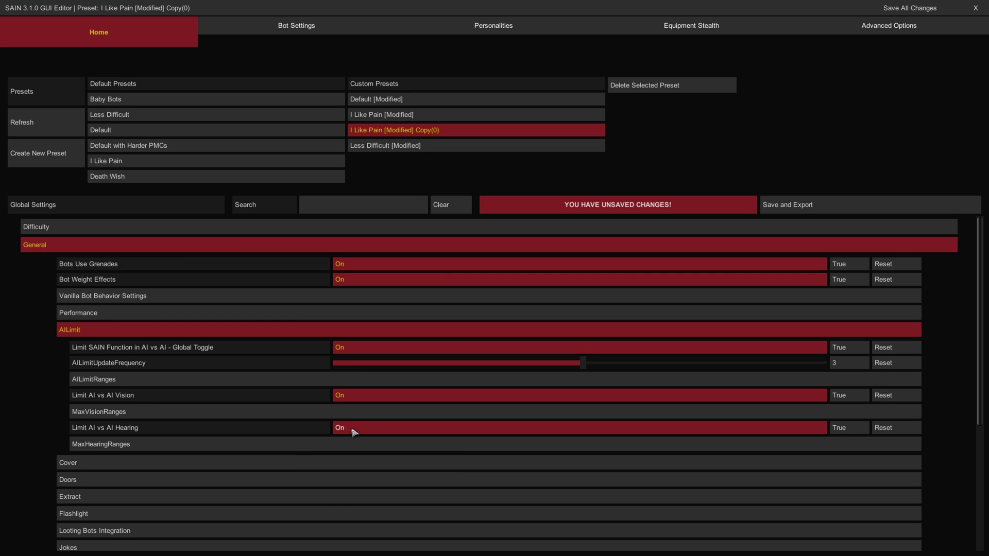
left_click(354, 431)
left_click(352, 431)
In MaxHearingRanges, test a Narnia range of about 429.6, reset it to the default of 25 and collapse the group.
left_click(325, 448)
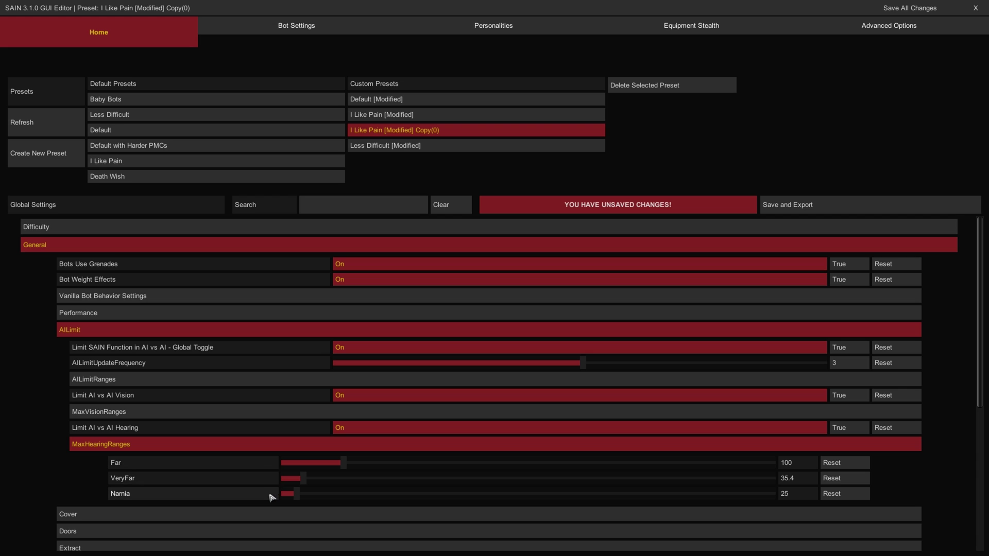
left_click_drag(289, 494, 548, 496)
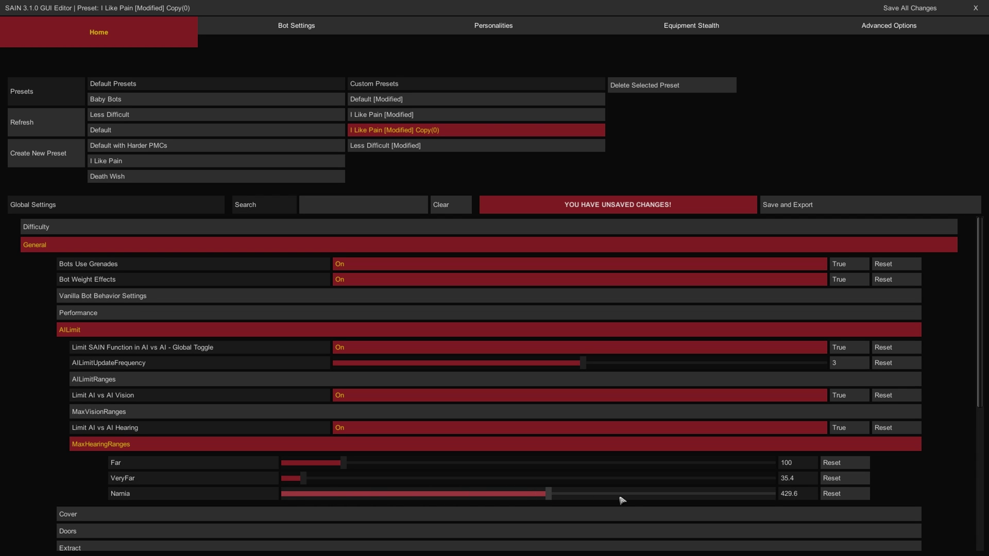
left_click(836, 494)
left_click(633, 445)
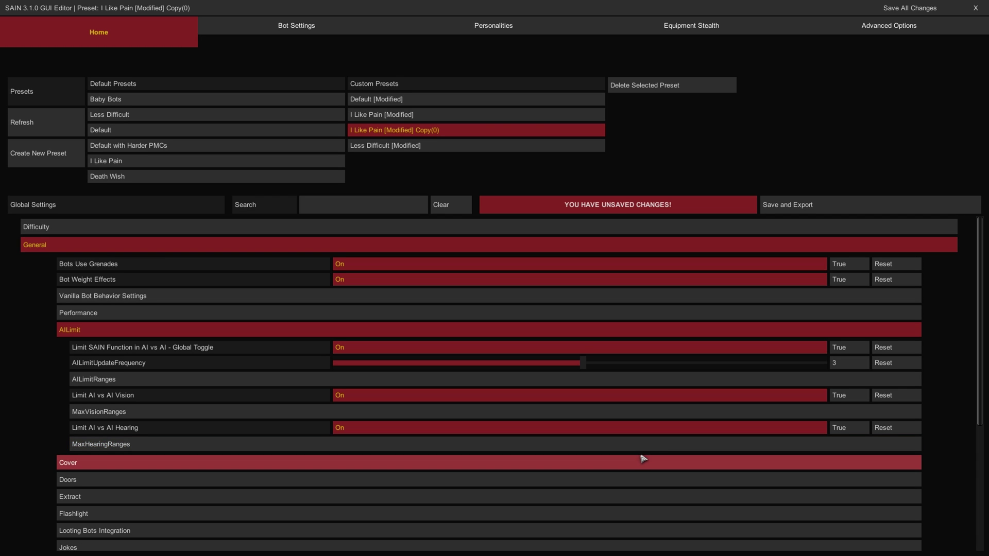
Expand the Cover group, review its advanced settings and collapse it again.
left_click(624, 463)
scroll(624, 465, "down", 7)
scroll(274, 369, "up", 1)
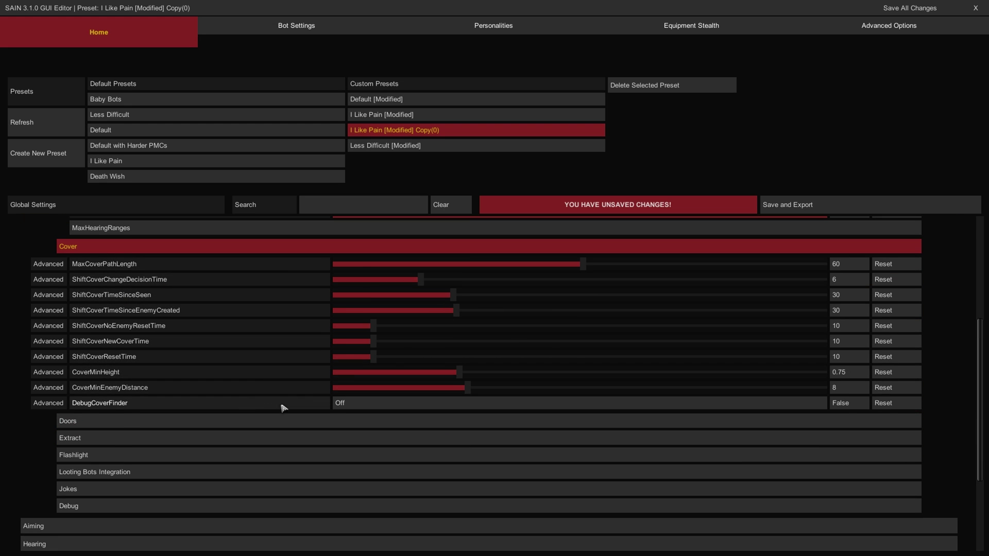
left_click(290, 250)
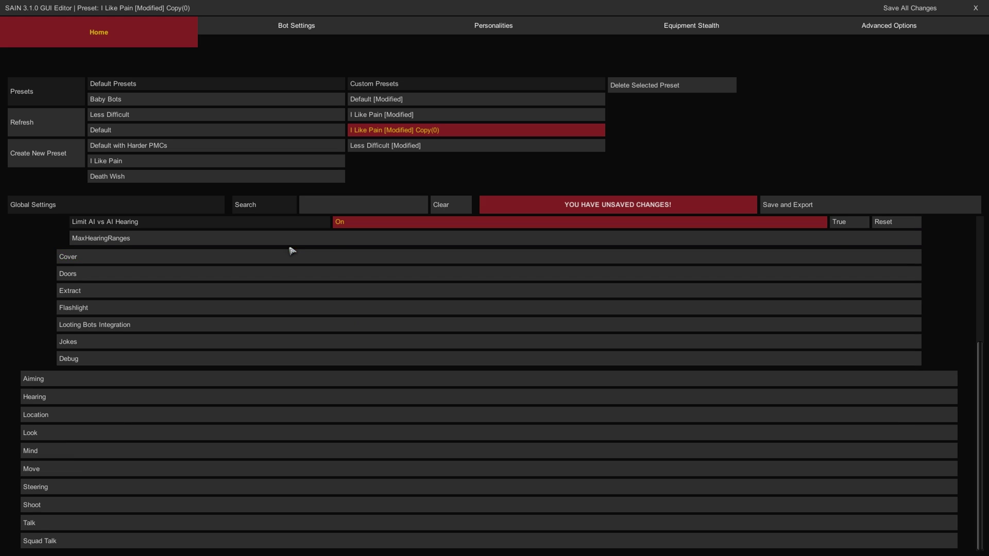
In Doors, try toggling Always Push Open Doors and Disable All Doors, leaving them On and Off, and collapse the group.
left_click(276, 275)
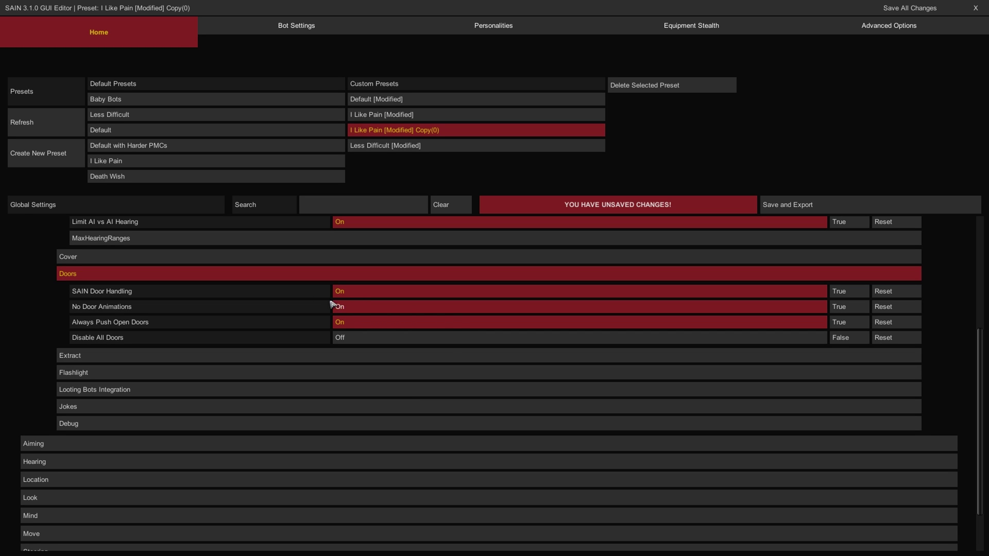
mouse_move(318, 310)
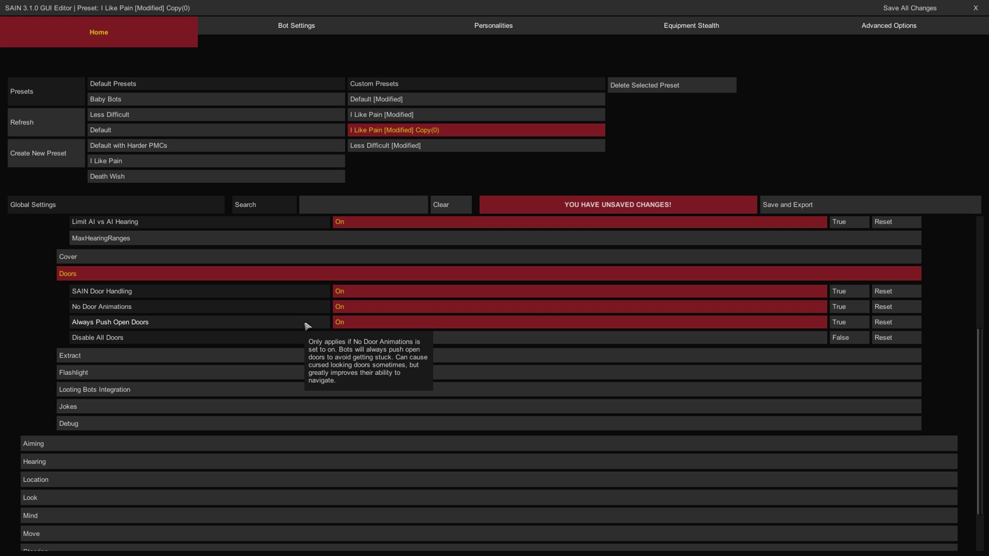
left_click(361, 325)
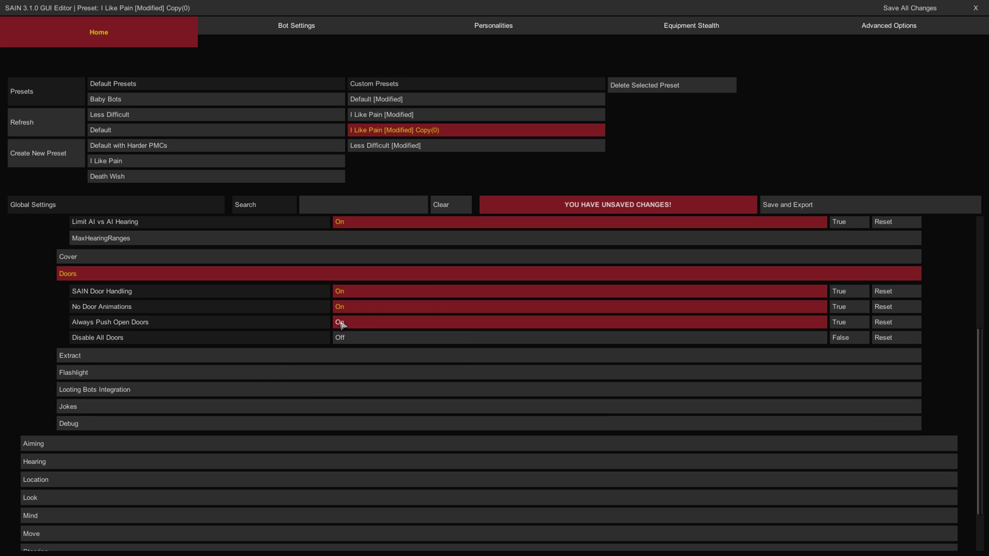
mouse_move(313, 326)
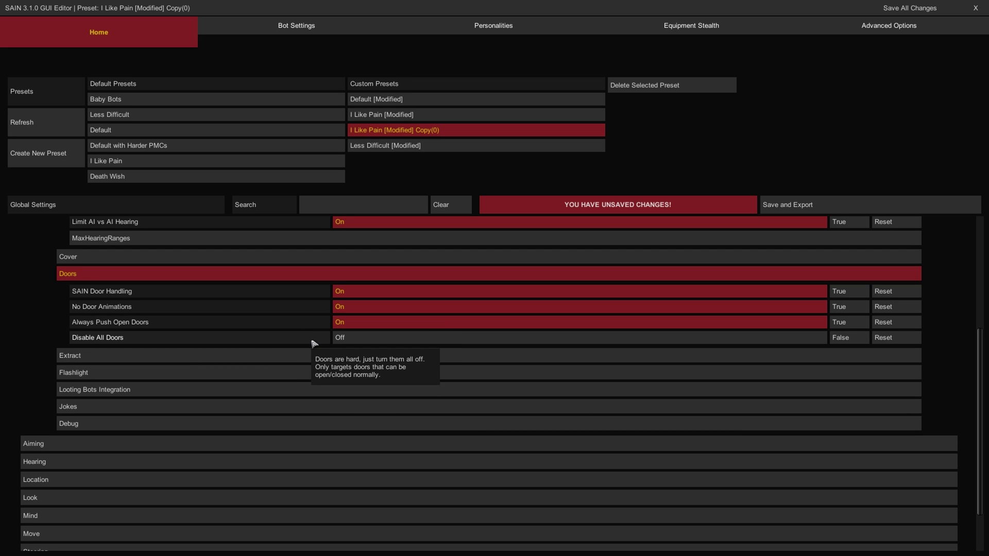
left_click(349, 341)
left_click(350, 341)
mouse_move(315, 340)
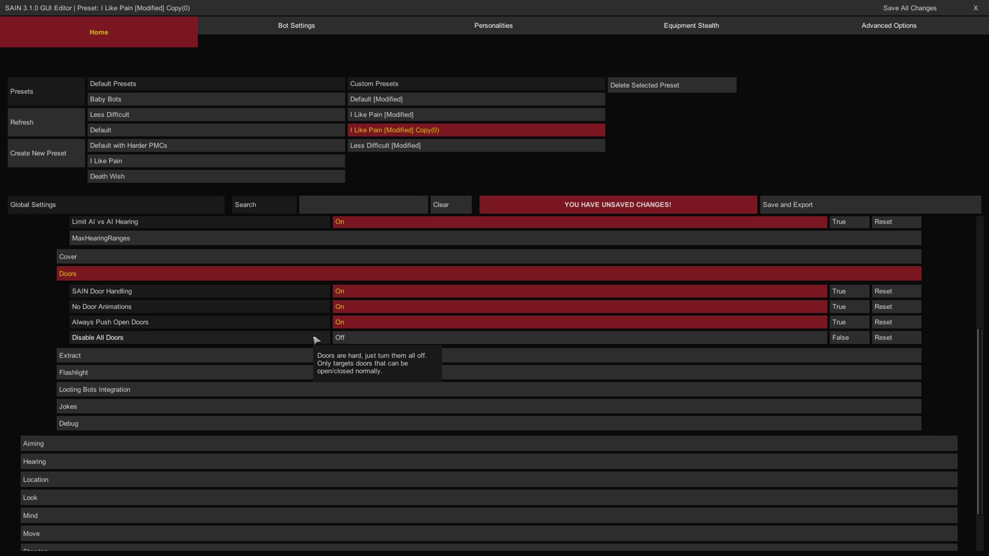
left_click(300, 276)
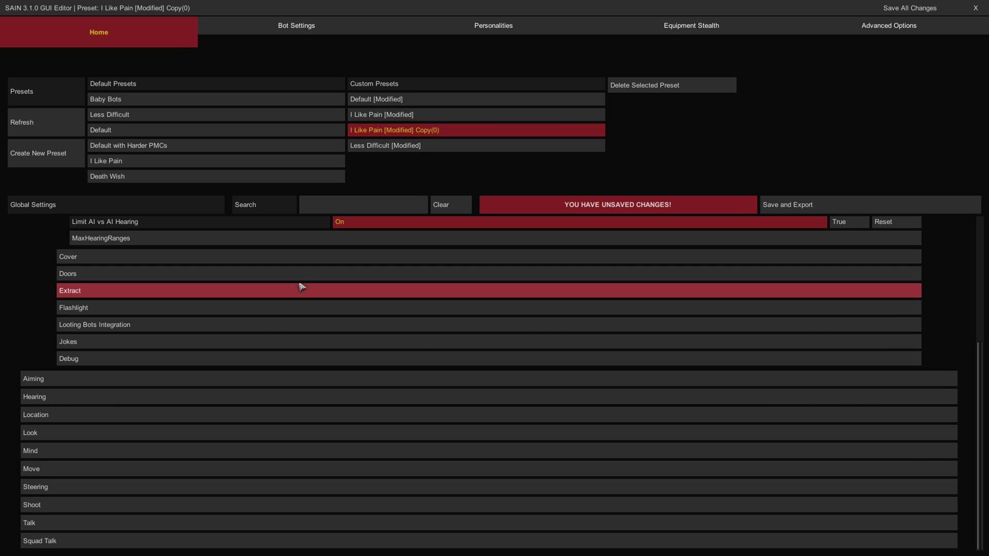
In Extract, try switching EnableExtractsGlobal off and back on, and collapse the group.
left_click(299, 291)
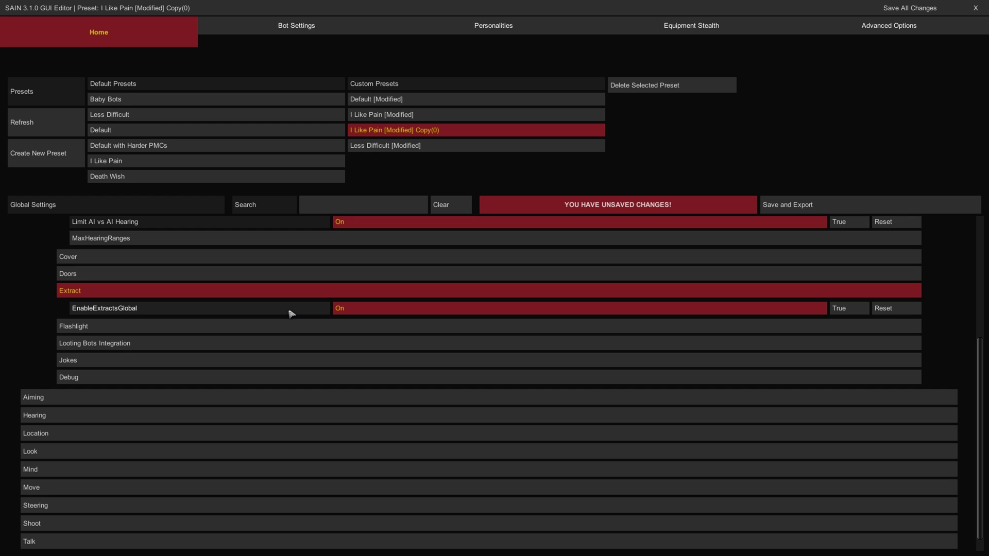
left_click(340, 310)
left_click(341, 311)
left_click(311, 290)
In Flashlight, test a DazzleEffectiveness of 6.32 and a different MaxDazzleRange, resetting them to their defaults of 3 and 40.
left_click(311, 307)
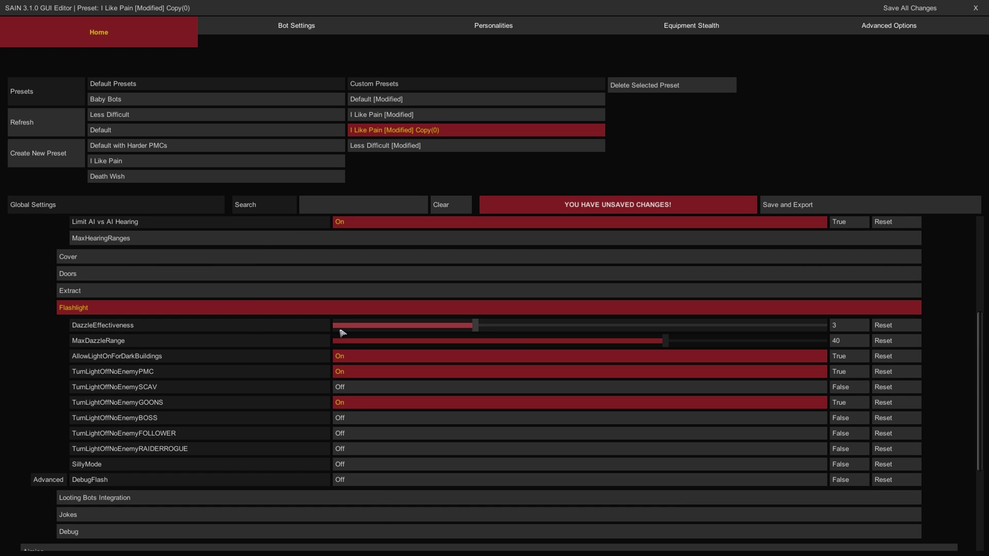
left_click_drag(474, 326, 643, 339)
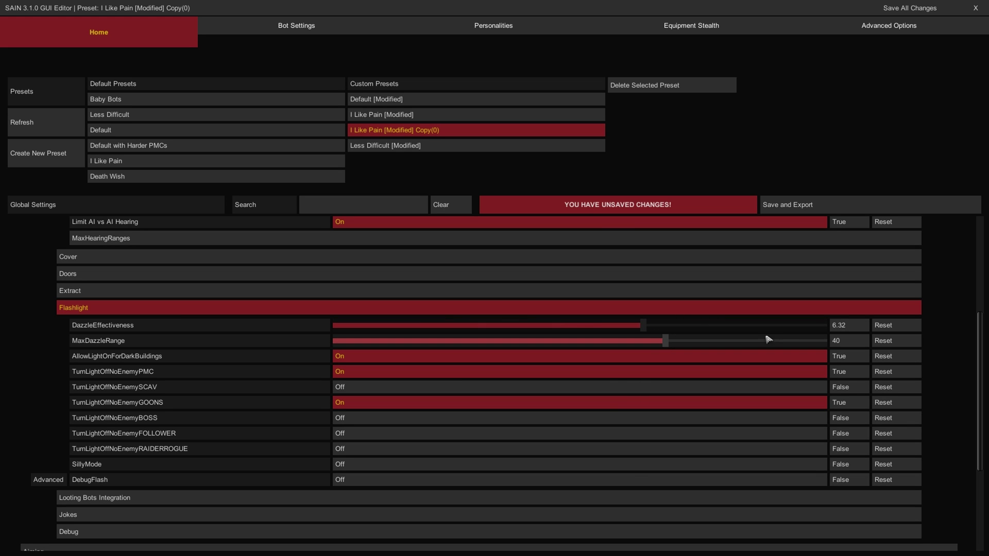
left_click(883, 325)
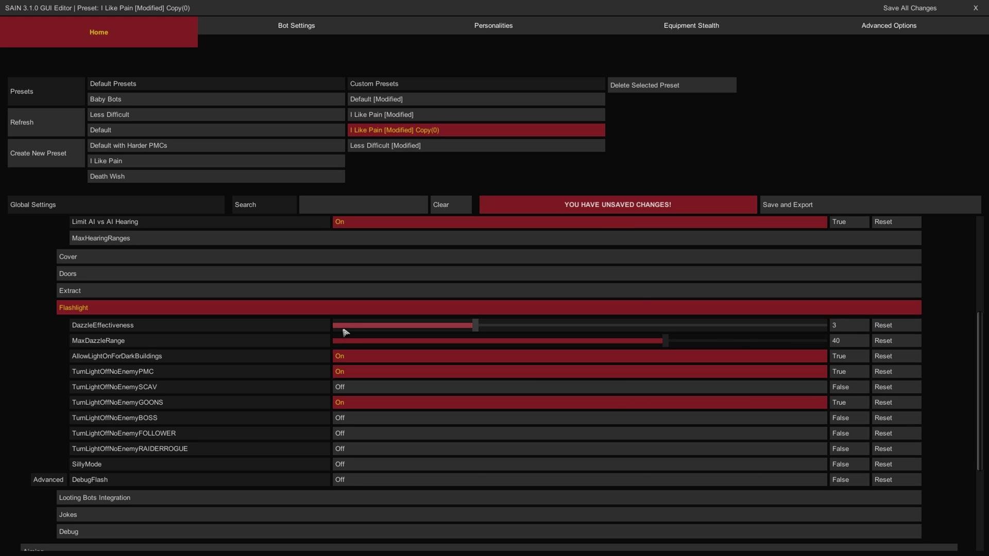
left_click_drag(415, 327, 643, 338)
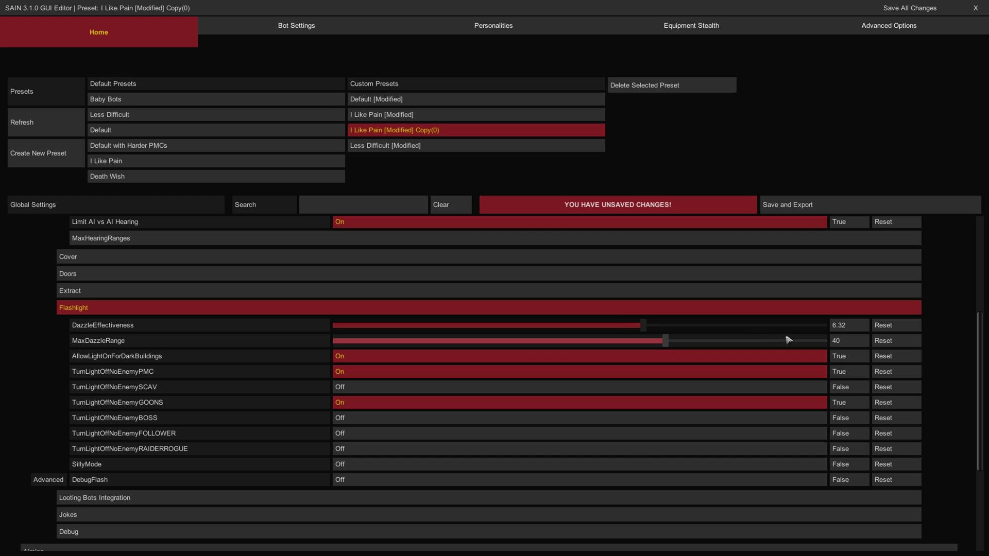
left_click(882, 325)
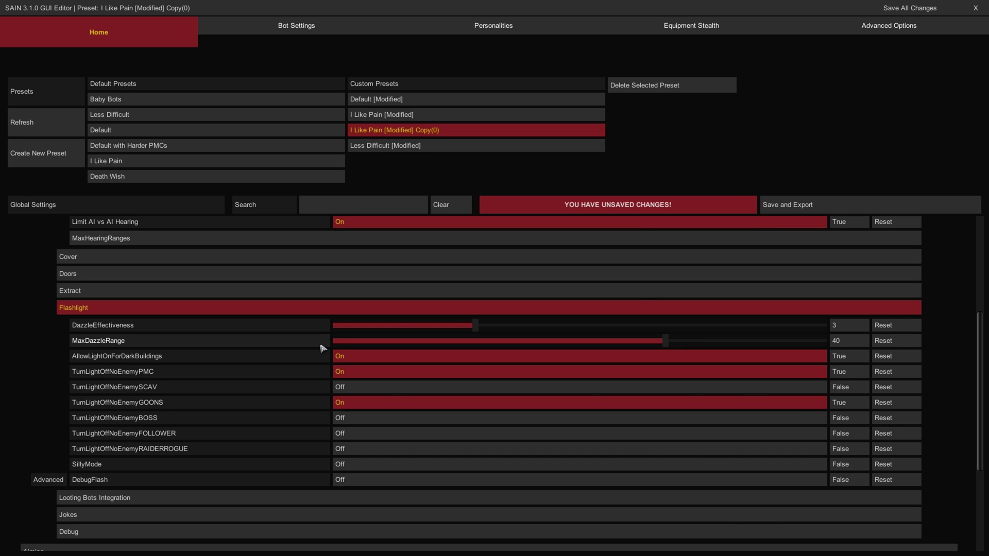
left_click_drag(335, 341, 682, 341)
left_click(883, 341)
Try switching the flashlight SillyMode on and back off, leave it disabled and collapse the Flashlight group.
left_click(345, 466)
left_click(359, 470)
left_click(359, 470)
left_click(359, 471)
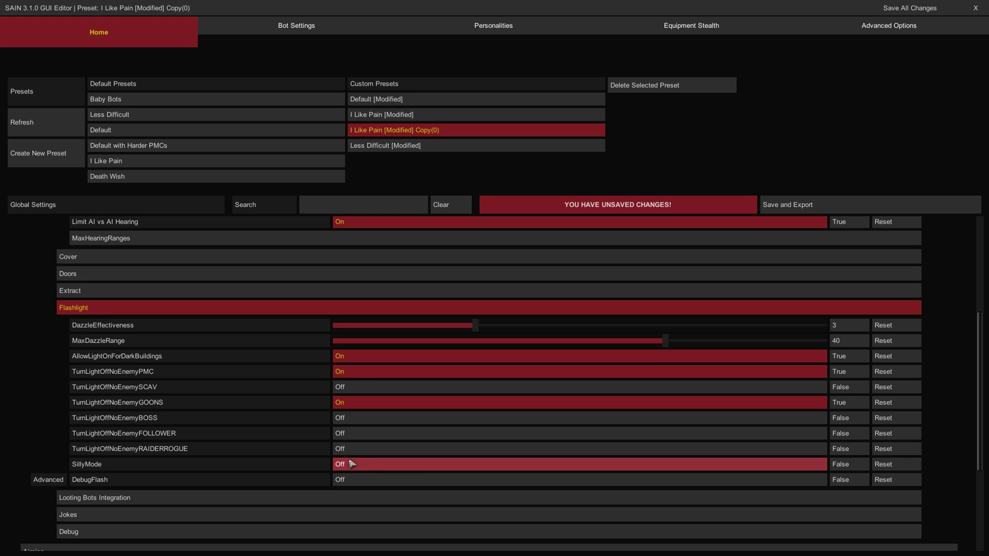
left_click(283, 309)
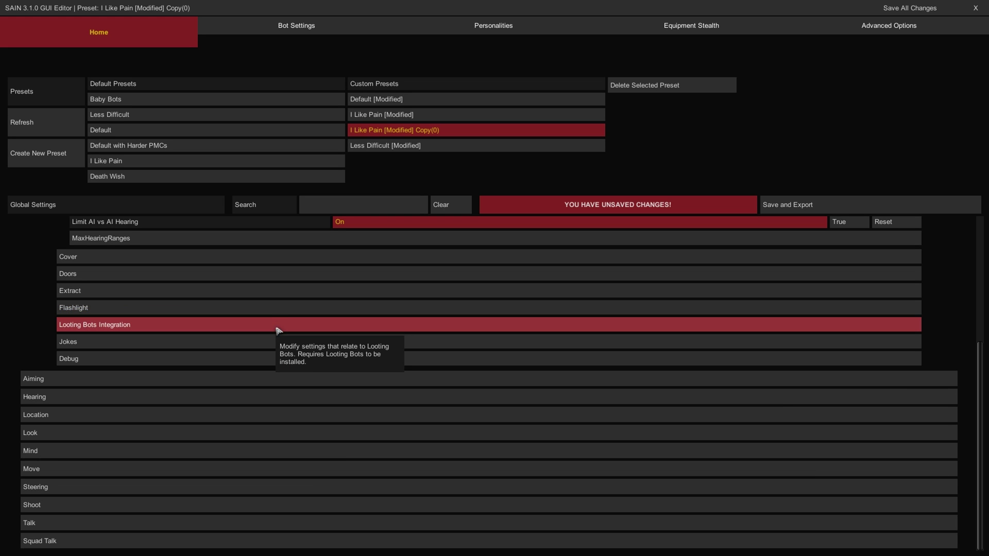
In Looting Bots Integration, try switching Bot Extraction From Loot off and back on, review the minimum loot values and collapse the group.
left_click(277, 325)
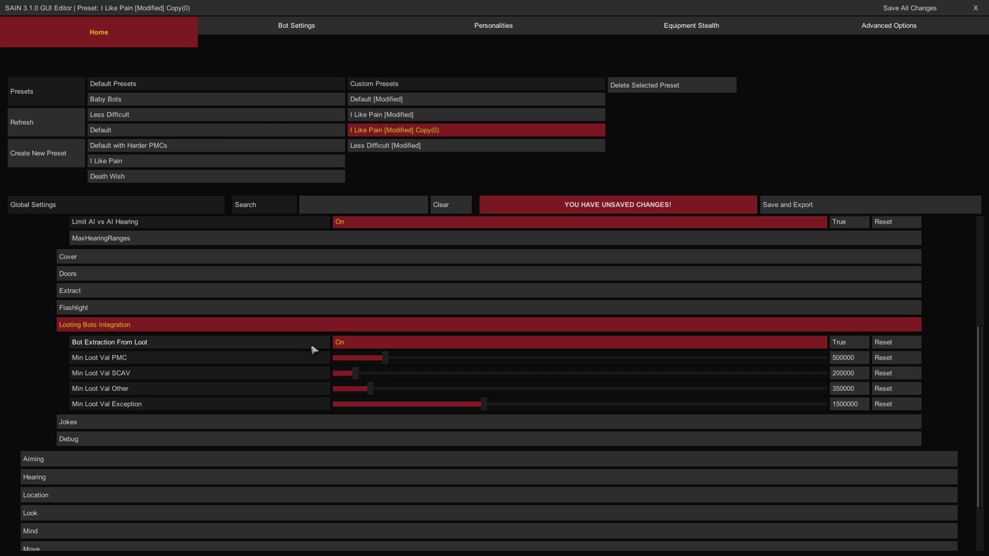
left_click(343, 344)
left_click(343, 344)
mouse_move(322, 406)
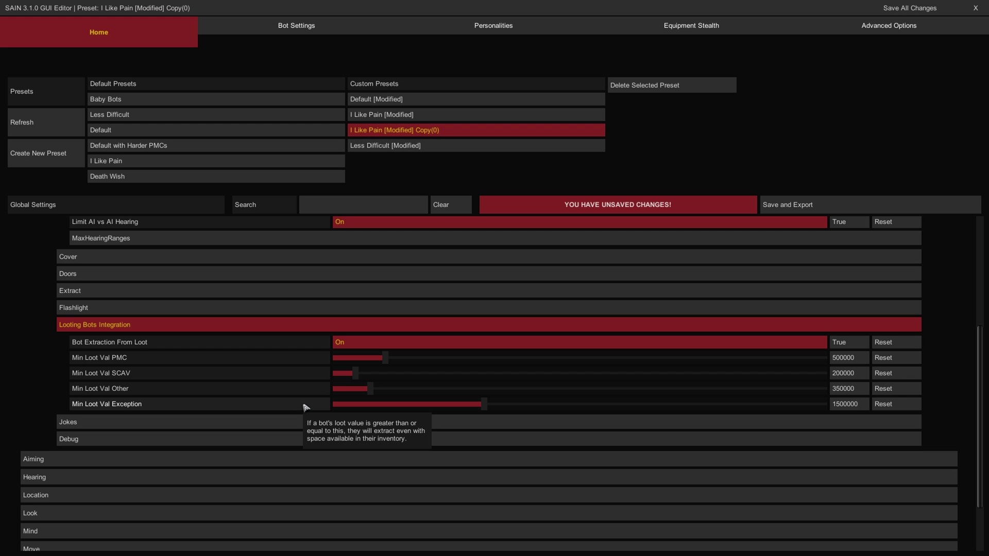
left_click(305, 325)
In Jokes, read the Random Cheater AI description and try switching the option on and off, leaving it disabled.
left_click(303, 348)
mouse_move(300, 363)
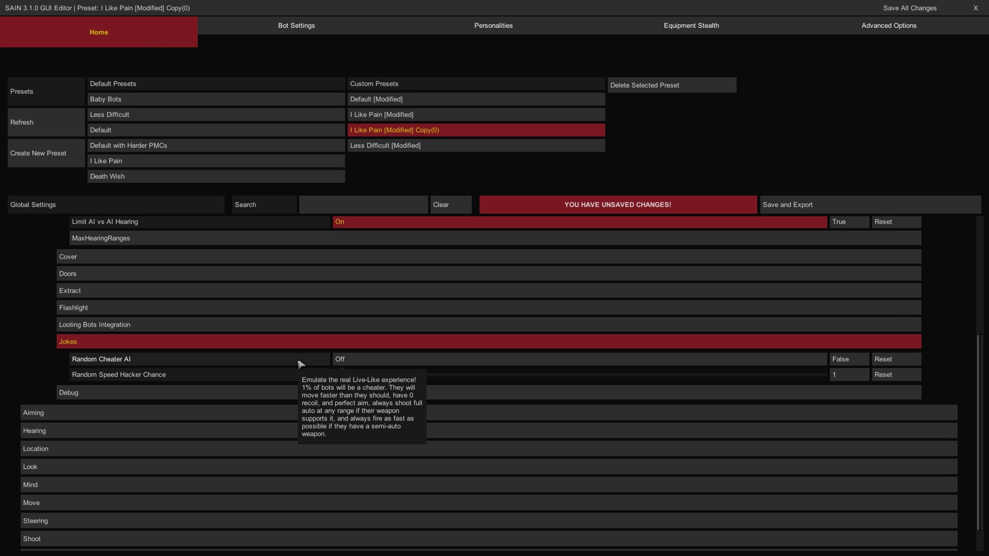
left_click(350, 363)
left_click(352, 365)
left_click(350, 364)
left_click(350, 364)
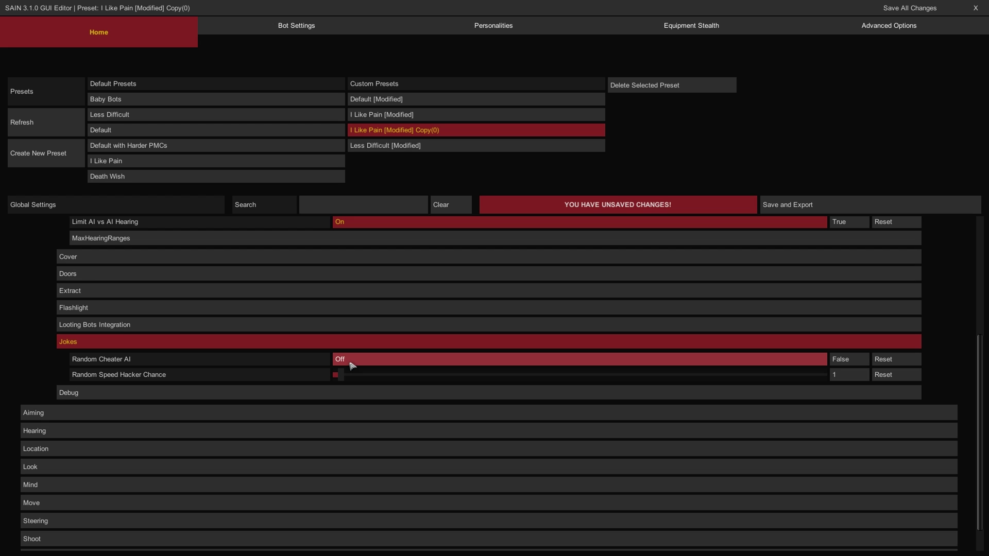
left_click(351, 365)
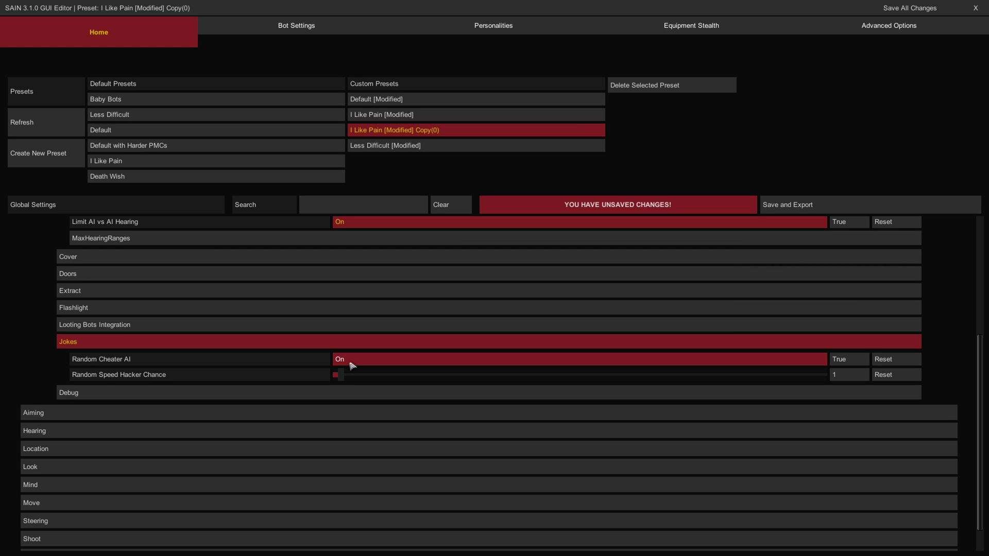
left_click(351, 365)
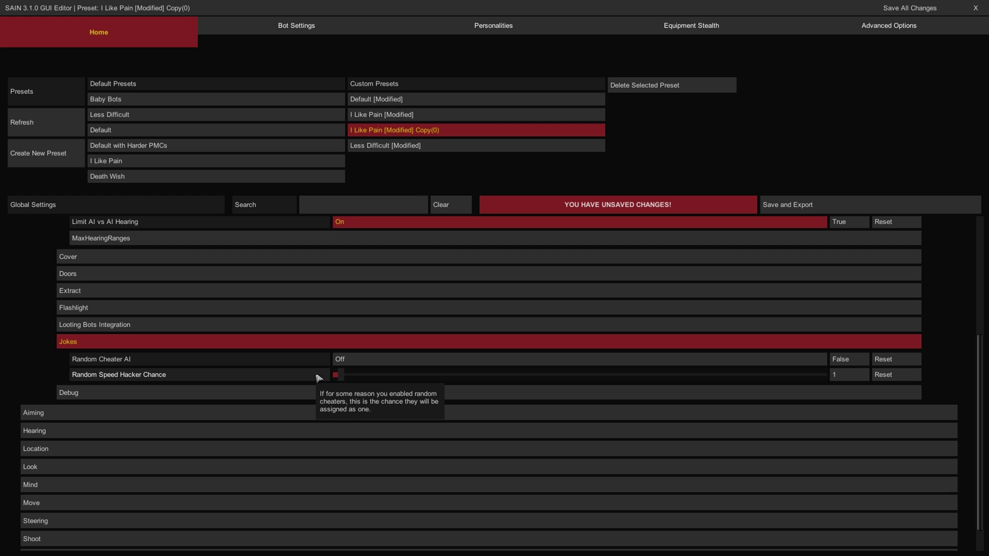
Try a higher Random Speed Hacker Chance, reset it to the default of 1 and collapse the Jokes group.
left_click_drag(337, 374, 641, 378)
left_click(892, 380)
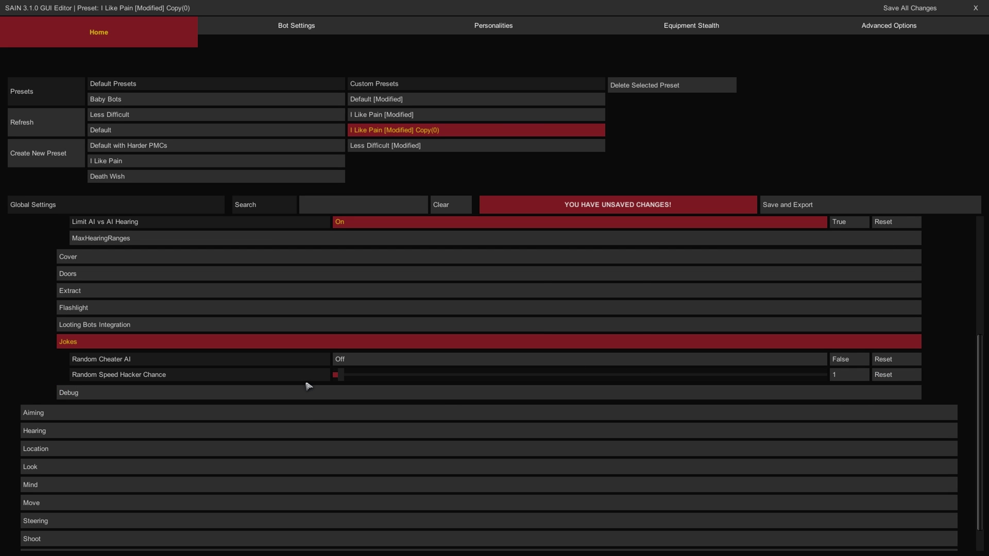
left_click(259, 342)
Review the Logs, Gizmos and Overlay options in the Debug group, and collapse all of them again.
left_click(256, 360)
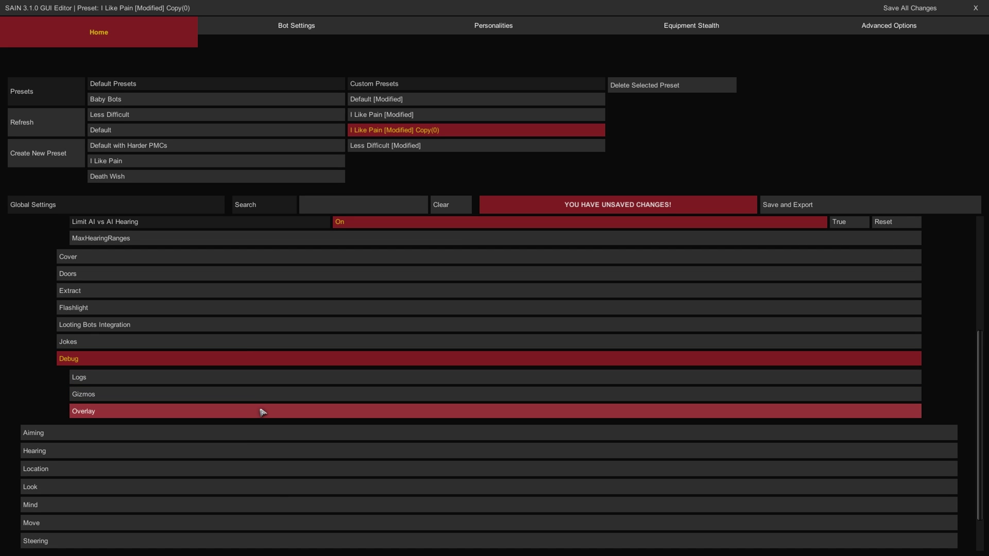
left_click(260, 411)
left_click(259, 392)
left_click(258, 379)
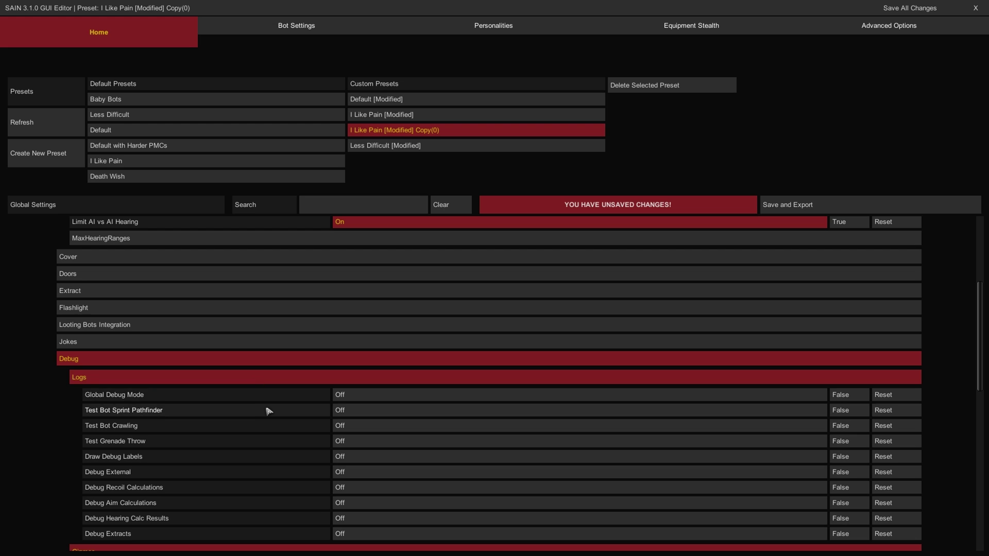
scroll(267, 410, "down", 8)
scroll(268, 410, "up", 8)
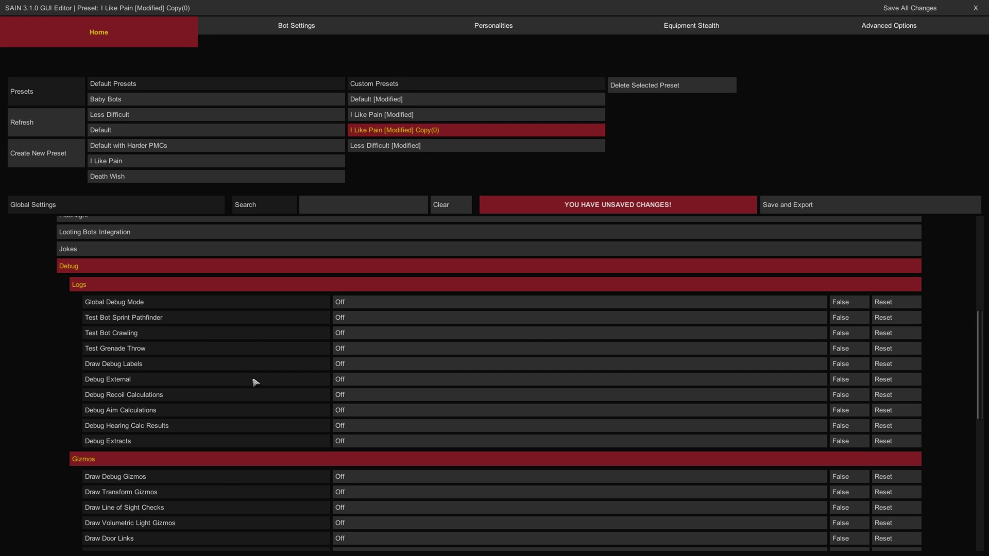
left_click(262, 283)
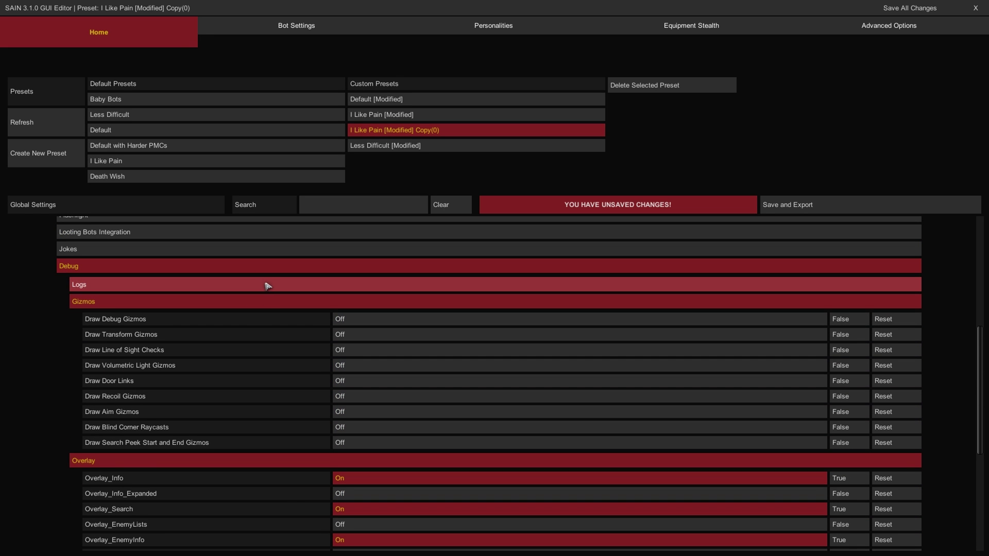
left_click(271, 303)
left_click(273, 319)
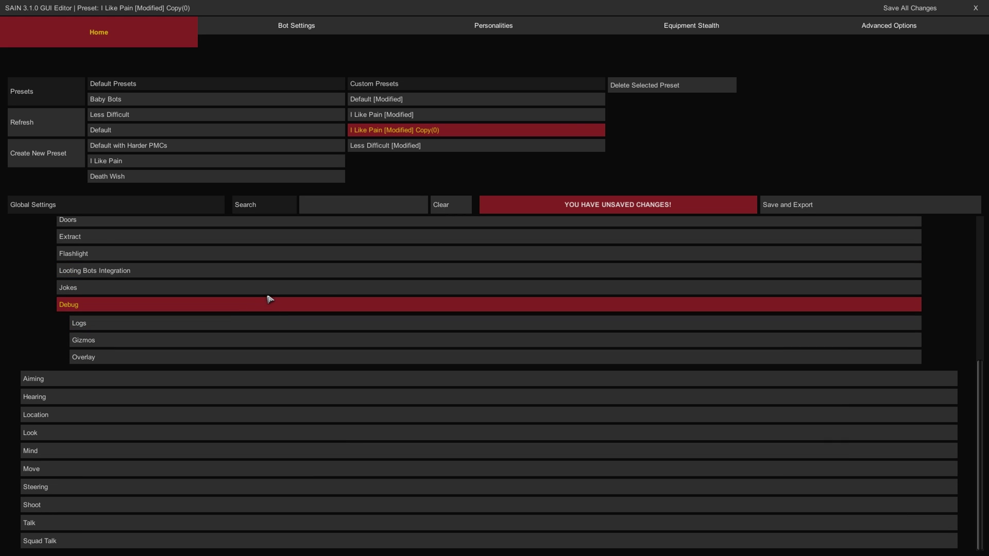
left_click(267, 299)
Expand the Aiming settings and try switching Always Aim Center Mass Global on and back off.
left_click(260, 378)
scroll(261, 377, "down", 3)
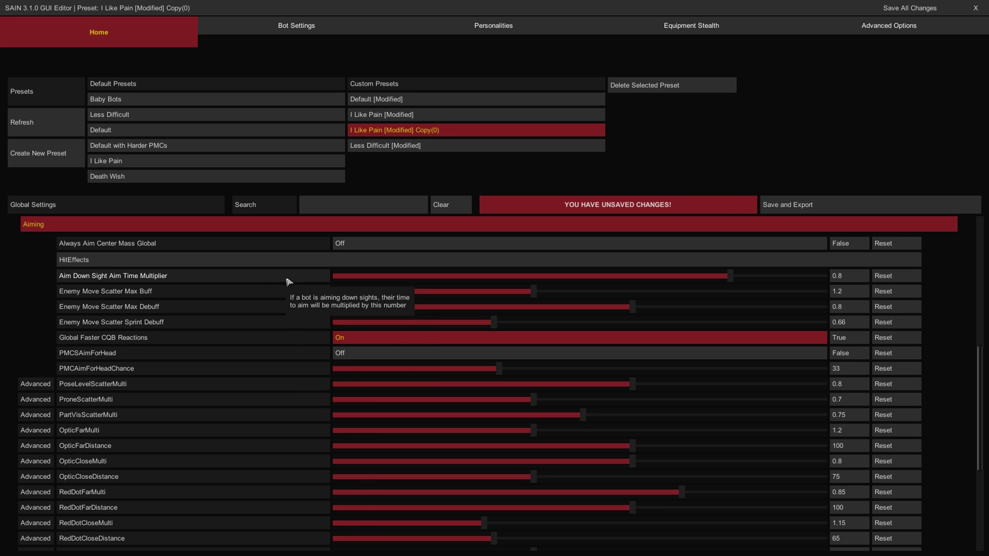
left_click(352, 248)
left_click(353, 249)
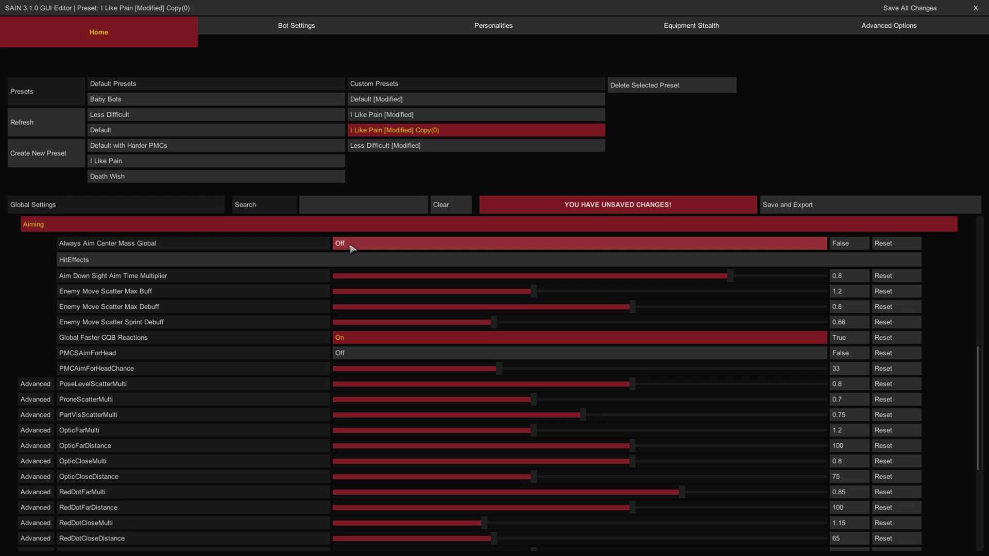
Expand the HitEffects group and try switching New Hit Reactions off and back on, leaving it enabled.
left_click(332, 260)
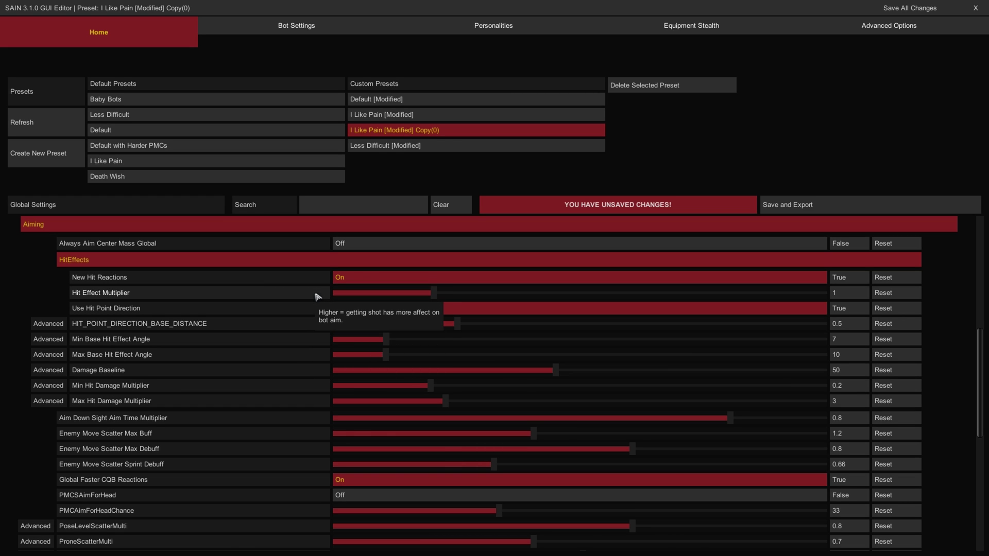
left_click(348, 281)
left_click(348, 281)
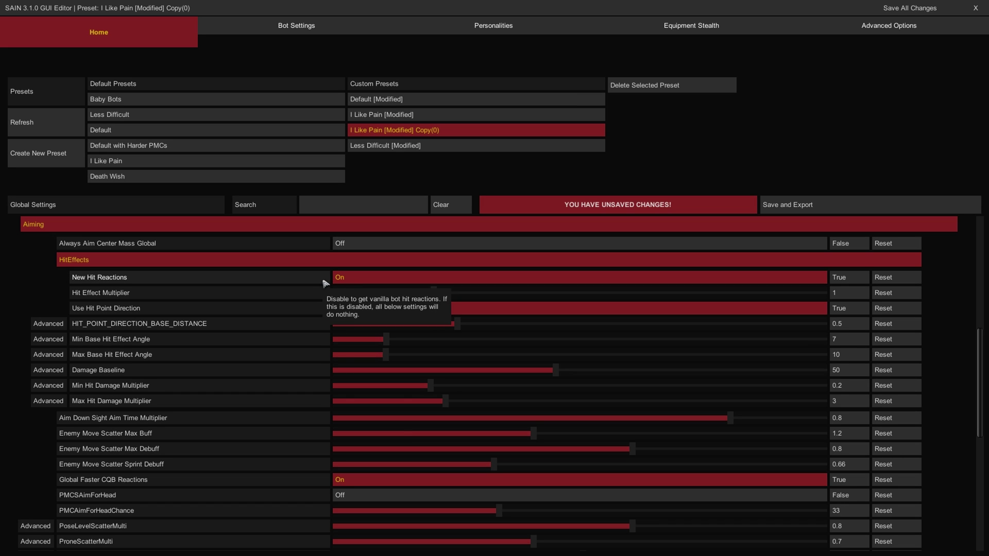
Try a higher Hit Effect Multiplier and Use Hit Point Direction off, restore 1 and On, and collapse the HitEffects group.
left_click_drag(354, 292, 615, 296)
left_click(895, 294)
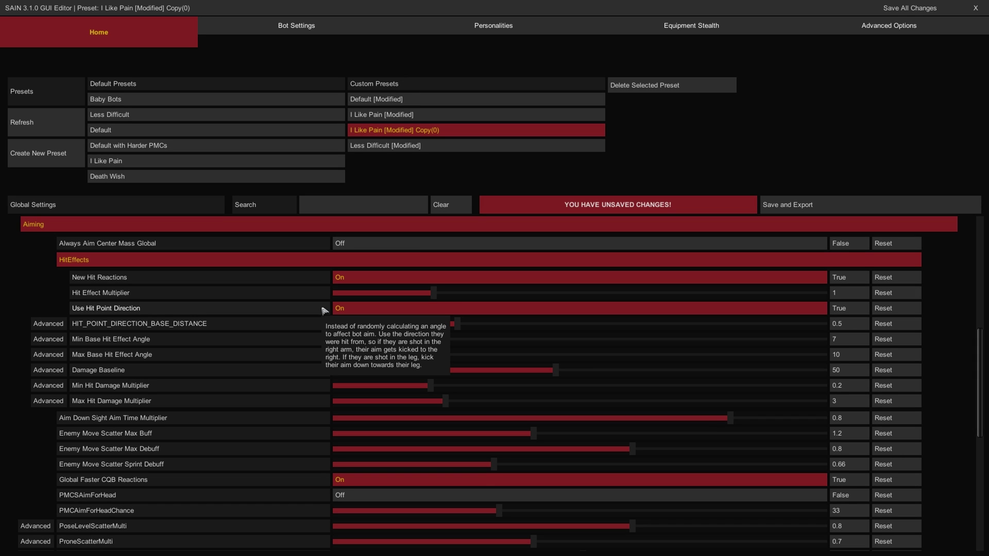
left_click(355, 309)
left_click(355, 309)
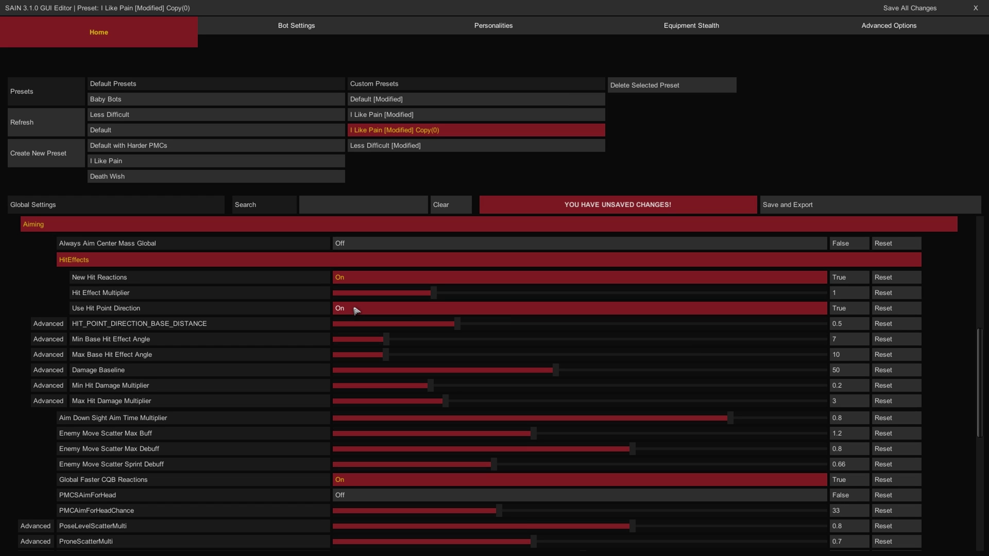
left_click(250, 260)
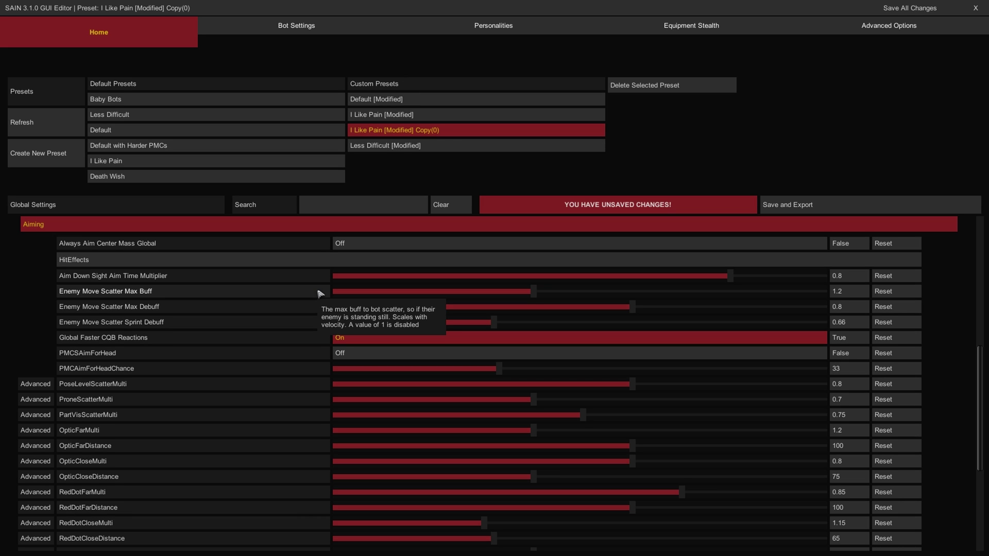
Try other values for Enemy Move Scatter Max Buff and Max Debuff, resetting them to the defaults of 1.2 and 0.8.
left_click_drag(342, 292, 748, 291)
left_click(883, 291)
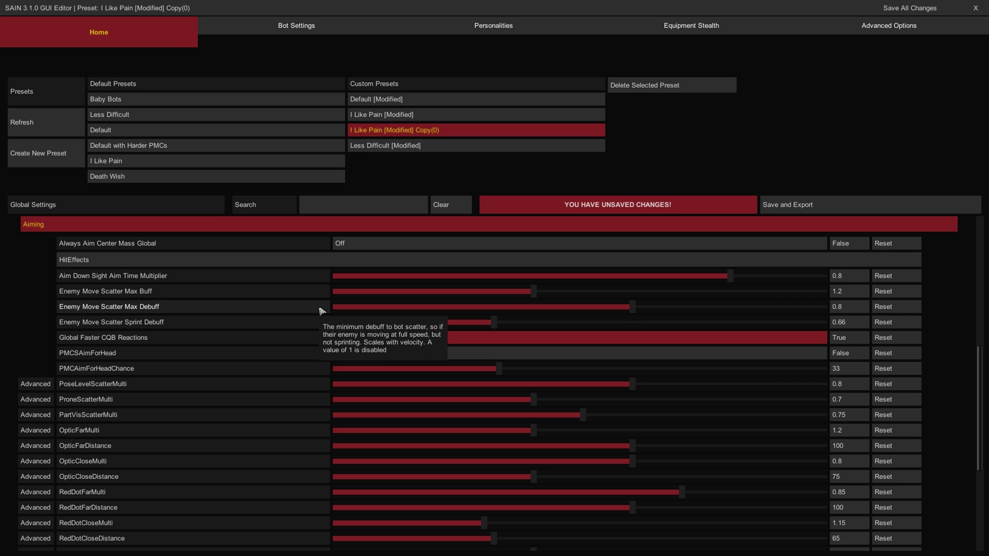
left_click_drag(400, 308, 695, 313)
left_click(883, 307)
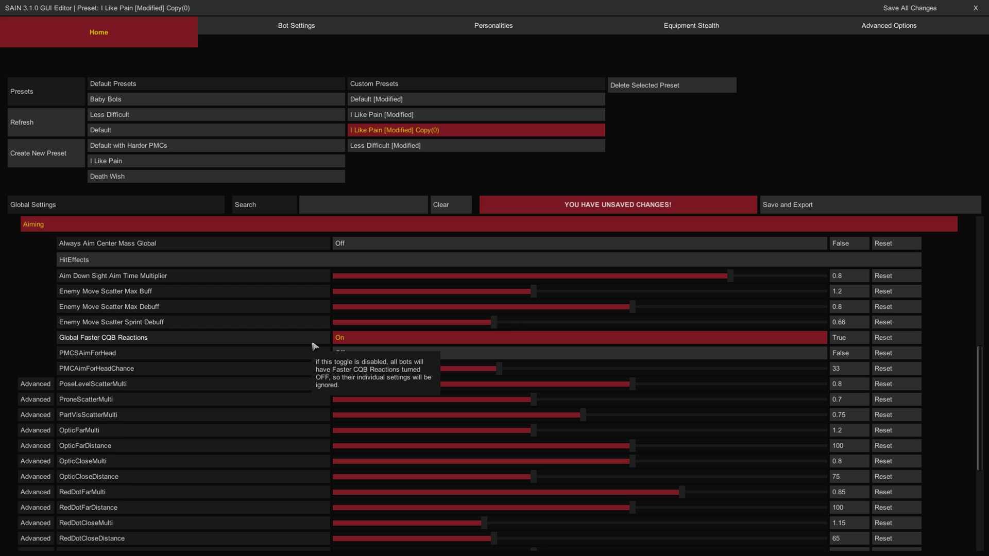
Try switching Global Faster CQB Reactions off and back on, and PMCSAimForHead on and back off.
left_click(359, 341)
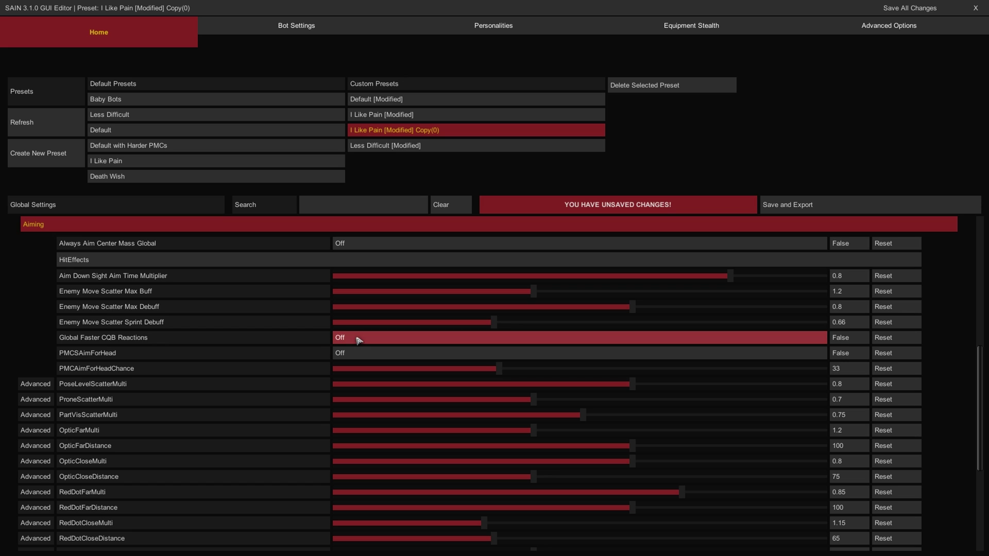
left_click(359, 341)
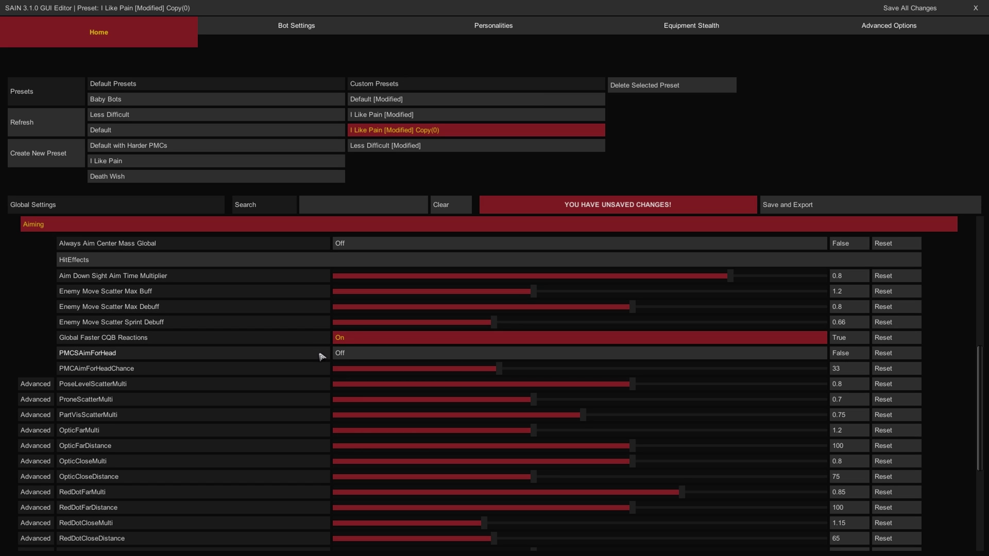
left_click(337, 355)
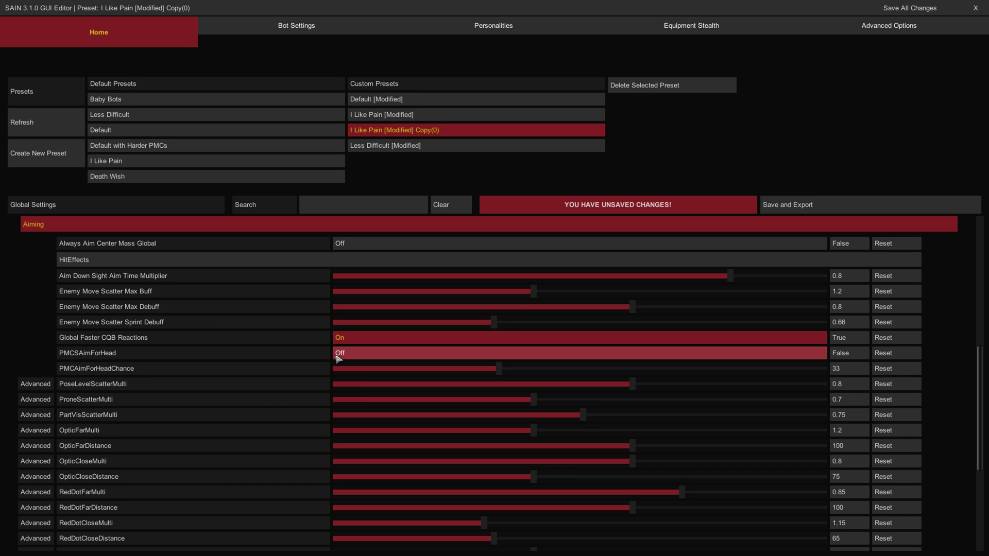
left_click(356, 355)
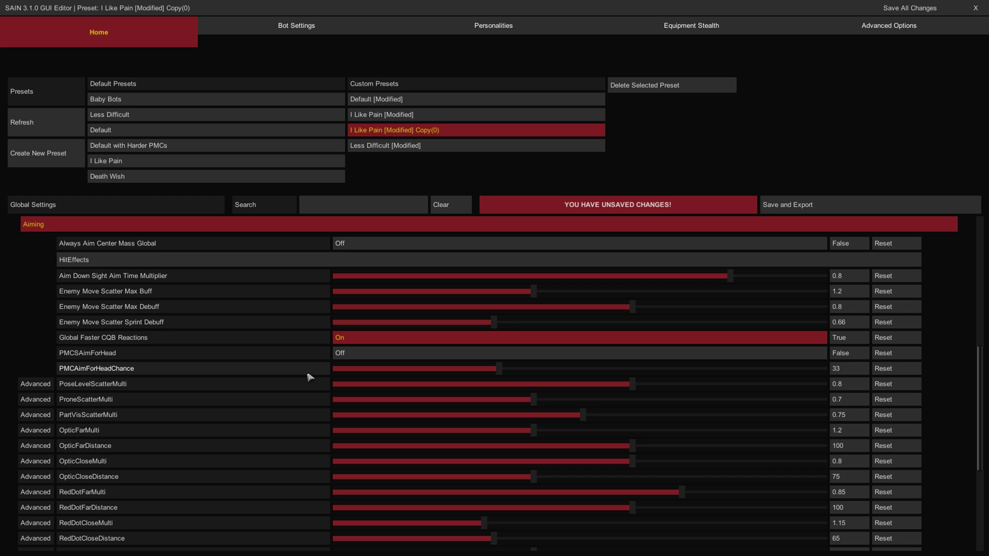
Try a PMCAimForHeadChance of 77, reset it to the default of 33 and collapse the Aiming settings.
left_click_drag(355, 372, 713, 376)
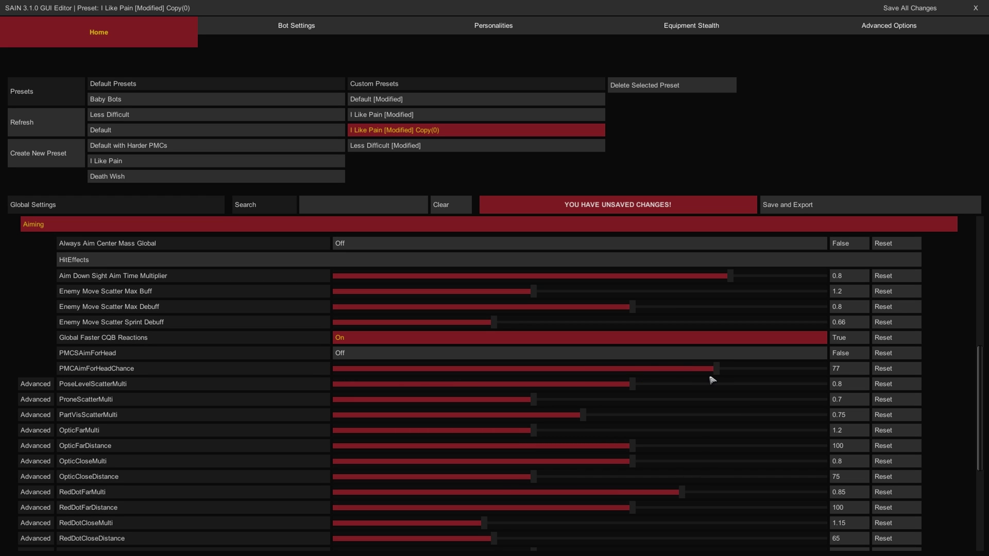
left_click(885, 369)
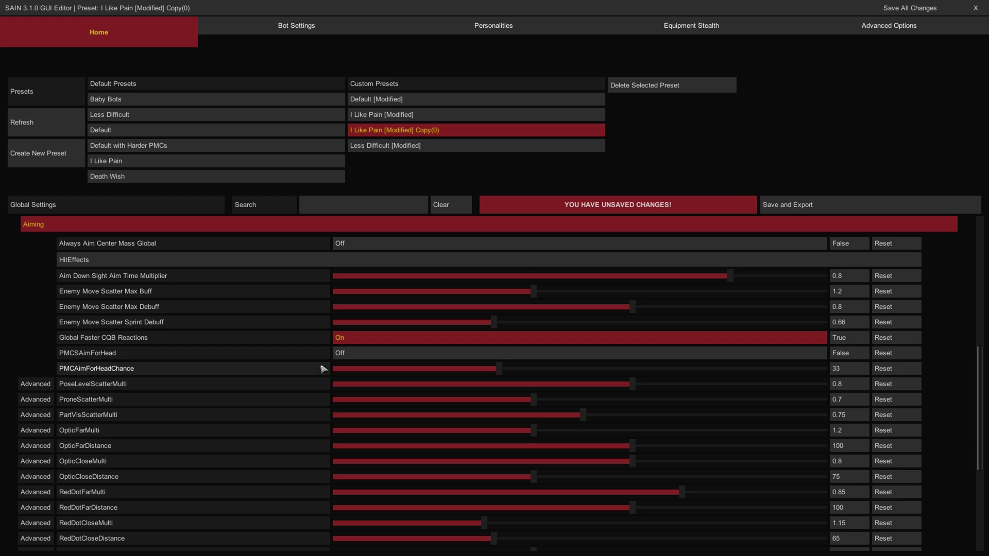
left_click(212, 224)
In the Hearing settings, try Max Footstep Audio Distance without Headphones at 93 and MaxRangeToReportEnemyActionNoHeadset at 106.89, resetting both to 50.
left_click(211, 281)
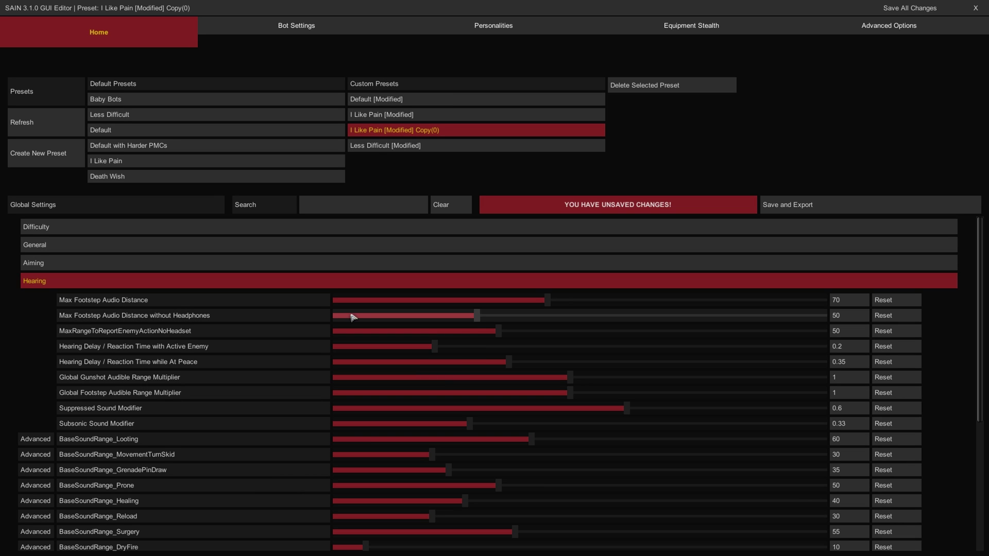
left_click_drag(422, 315, 623, 319)
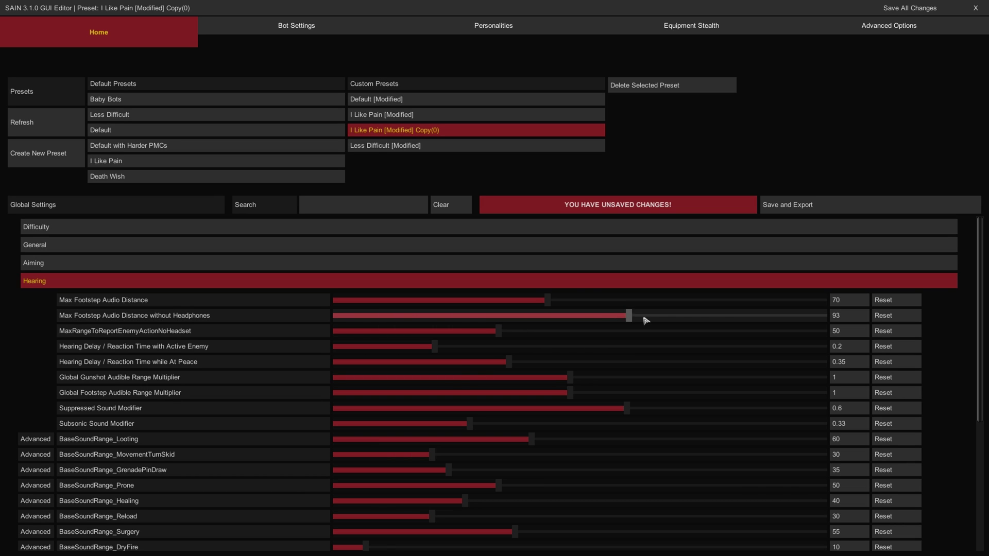
left_click(883, 316)
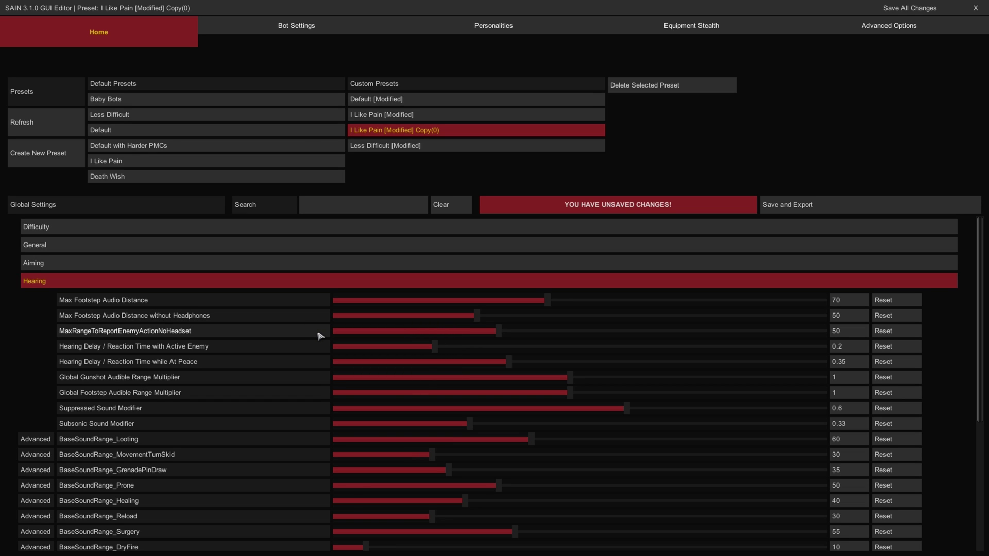
left_click_drag(333, 331, 687, 331)
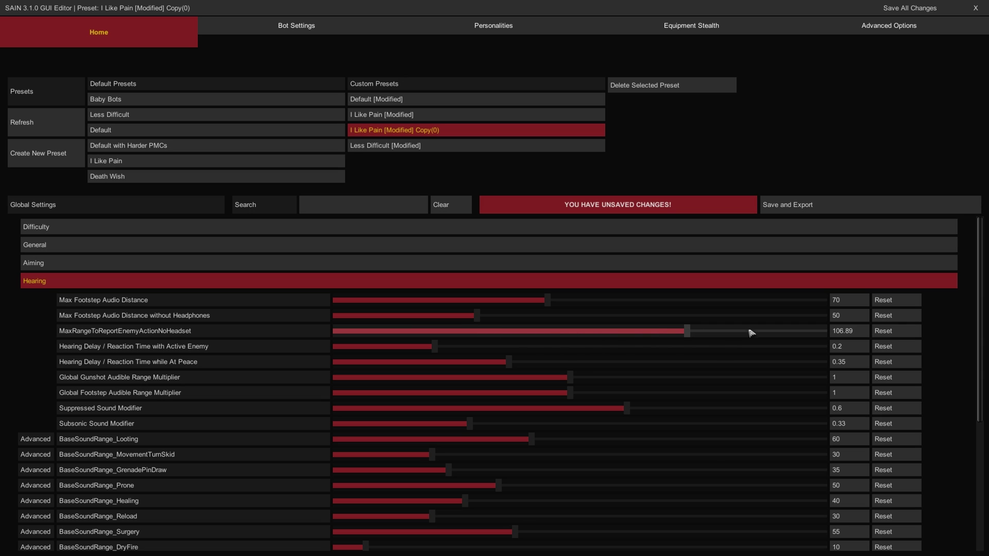
left_click(885, 331)
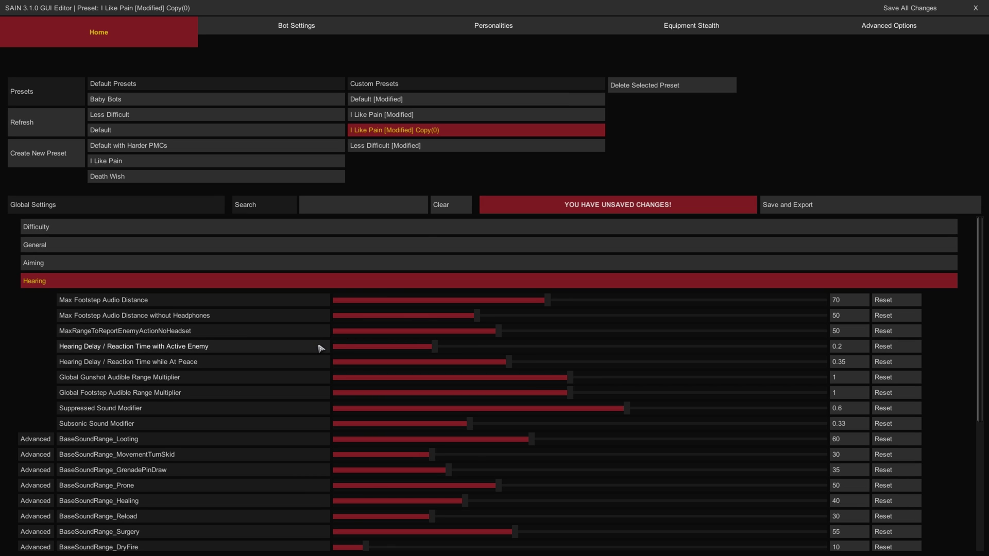
Try hearing delays of 0.78 with Active Enemy and 0.12 while At Peace, resetting them to 0.2 and 0.35.
left_click_drag(328, 349, 731, 349)
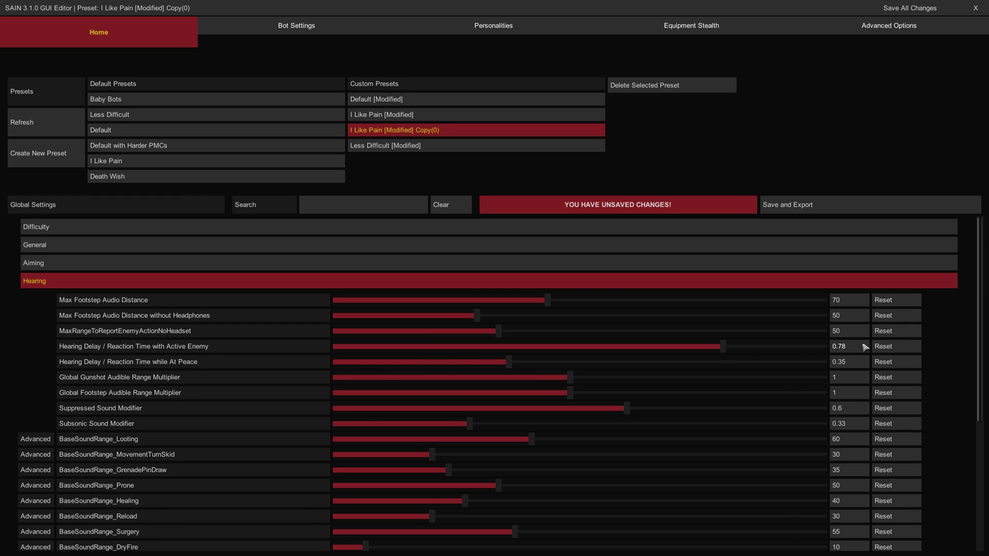
left_click(882, 346)
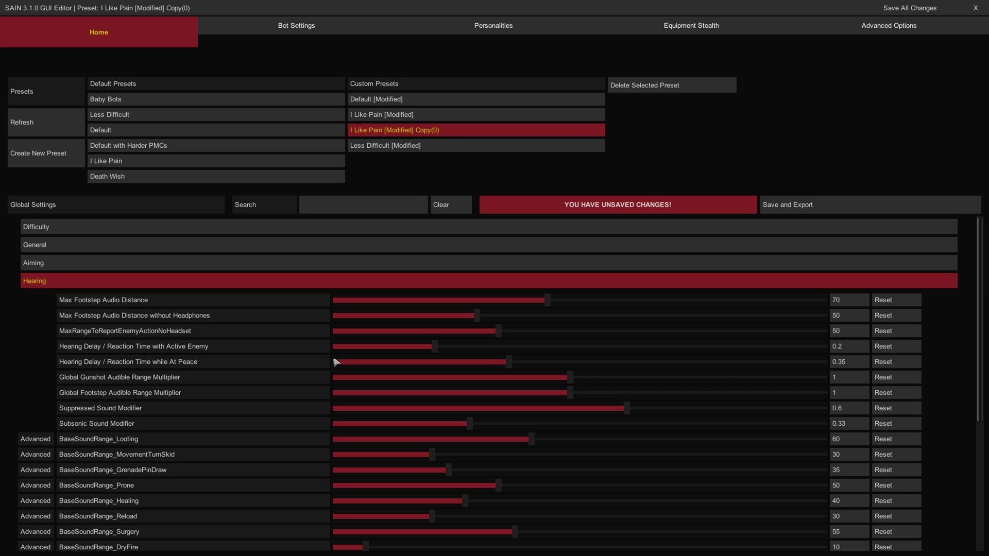
left_click_drag(333, 361, 395, 368)
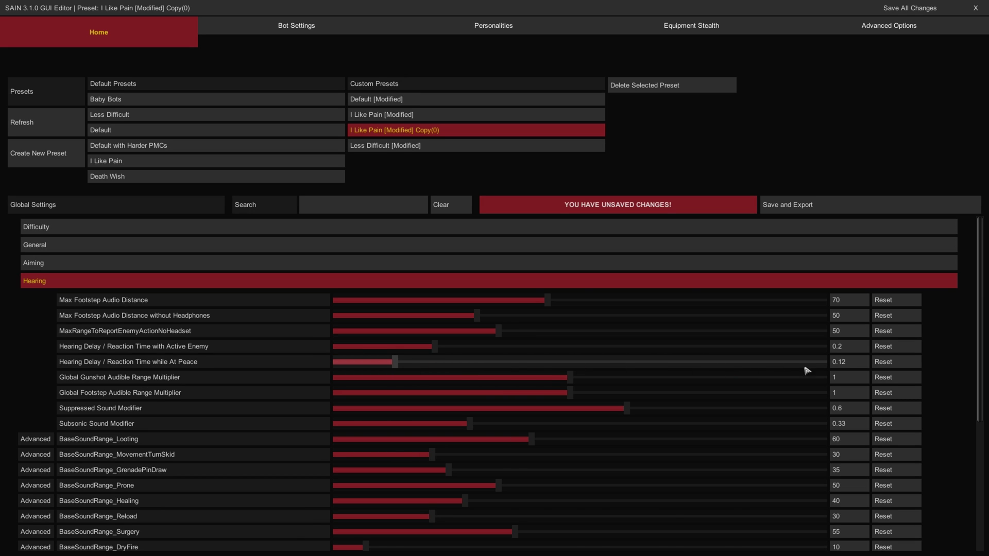
left_click(885, 364)
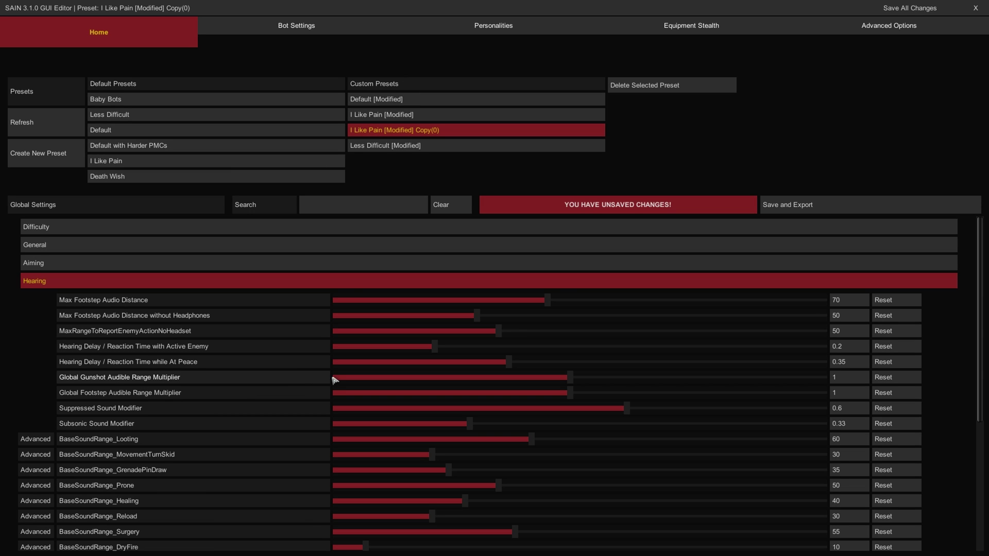
Try a Global Gunshot Audible Range Multiplier of 1.69 and a Global Footstep one of 0.43, resetting both to 1.
left_click_drag(334, 380, 748, 380)
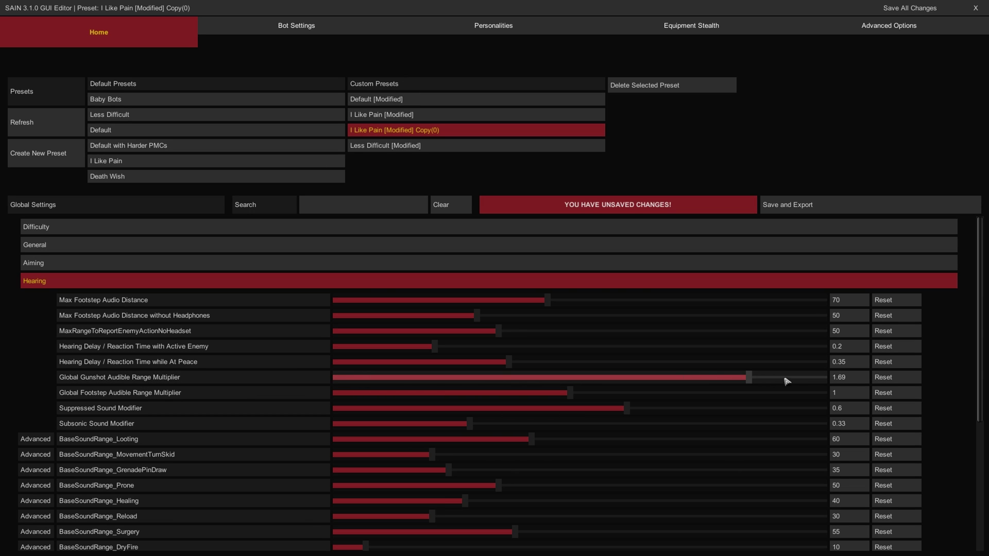
left_click(882, 377)
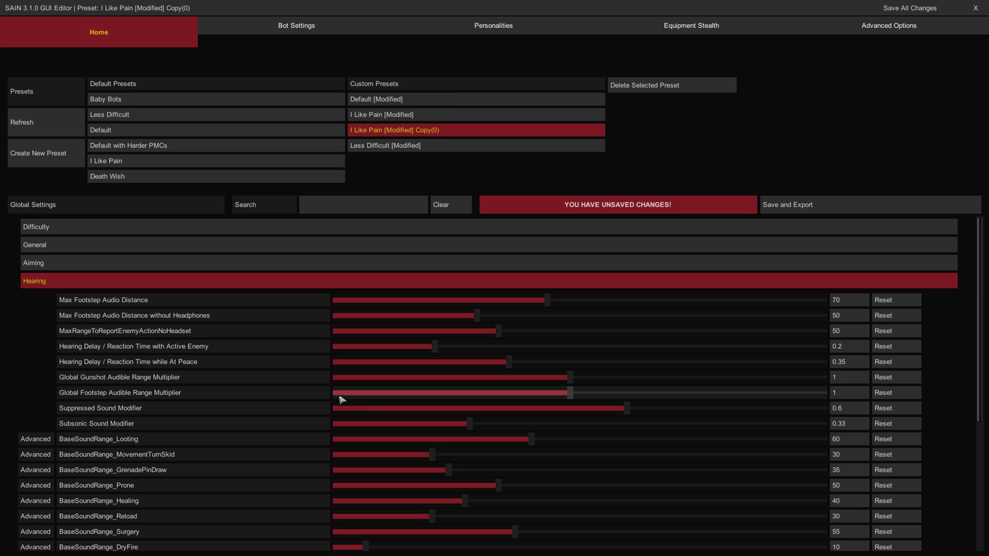
left_click_drag(366, 394, 422, 402)
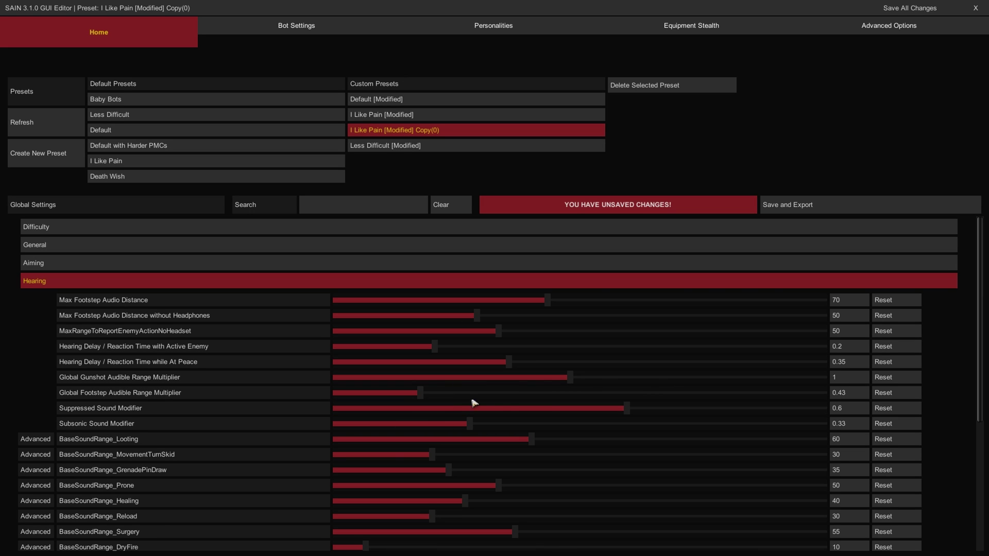
left_click(884, 393)
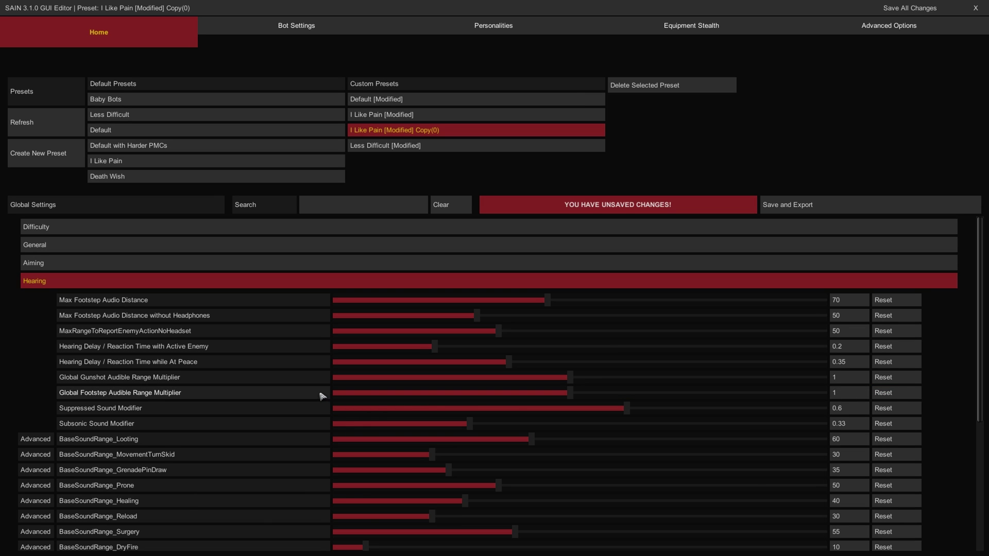
Try Suppressed Sound Modifier at 0.9 and Subsonic Sound Modifier at 0.26, reset them to 0.6 and 0.33, and collapse the Hearing settings.
mouse_move(308, 412)
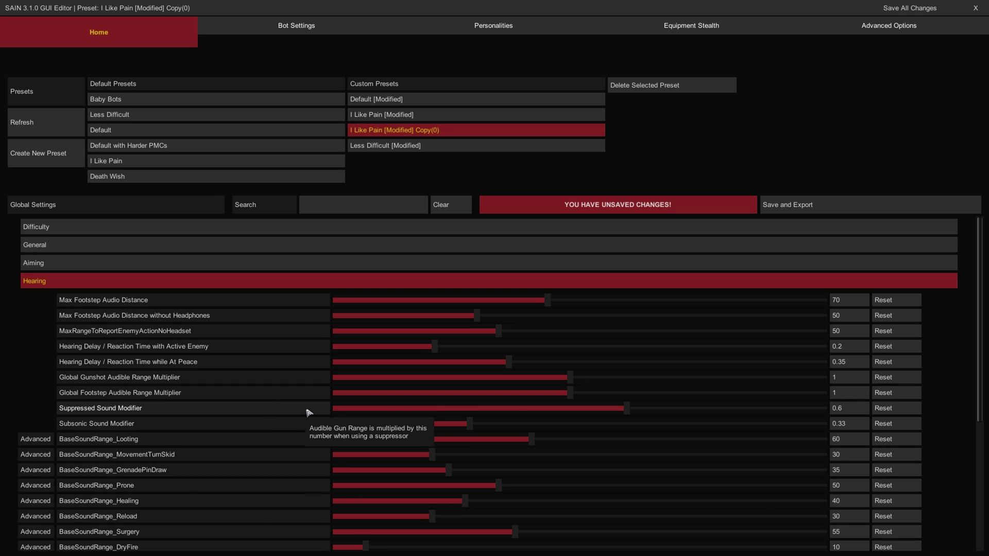
left_click_drag(336, 409, 793, 415)
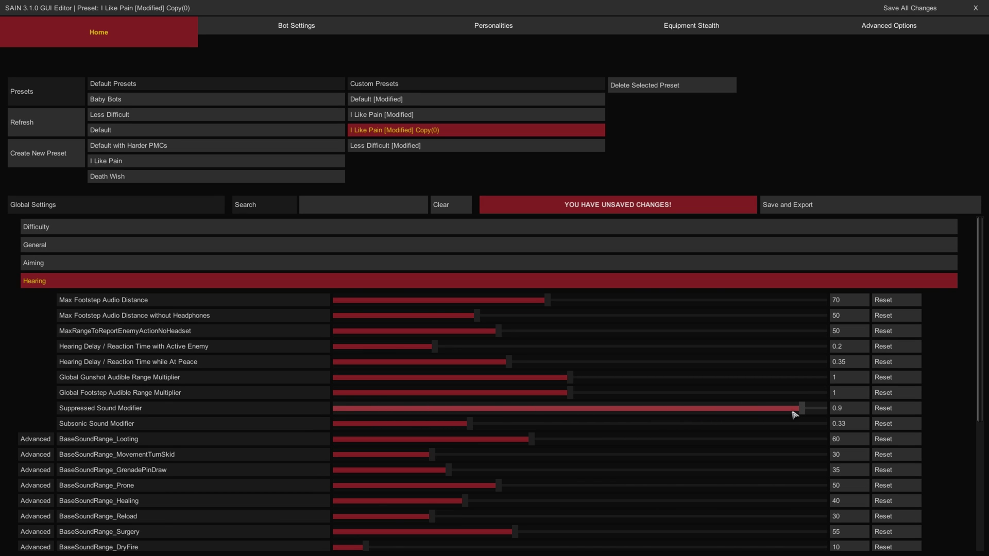
left_click(896, 408)
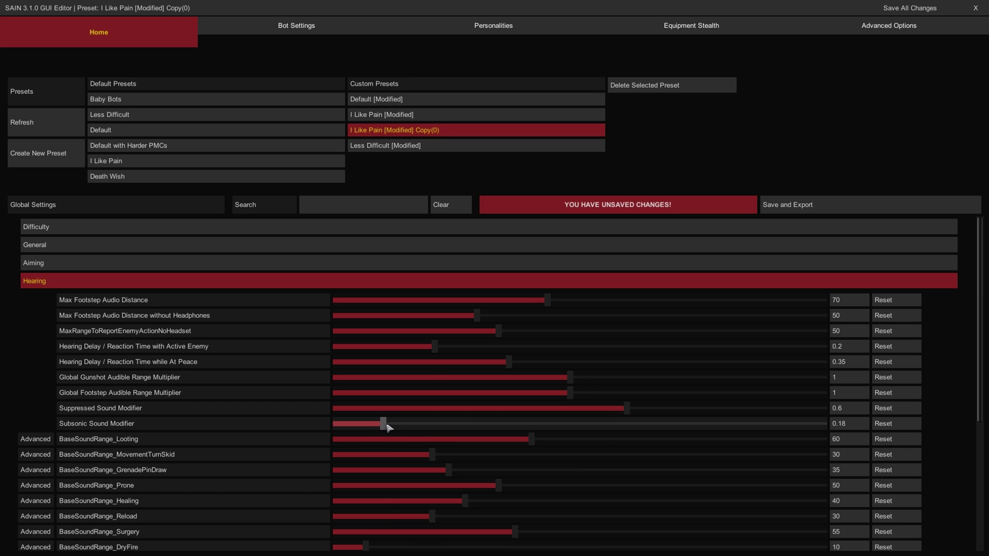
mouse_move(469, 424)
left_mouse_down()
mouse_move(720, 425)
mouse_move(457, 424)
left_mouse_up()
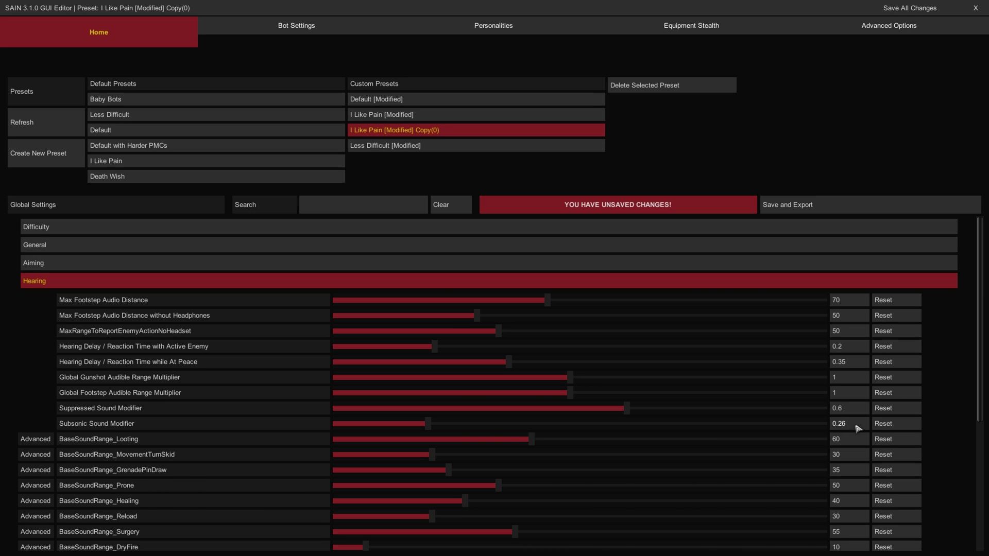
left_click(882, 424)
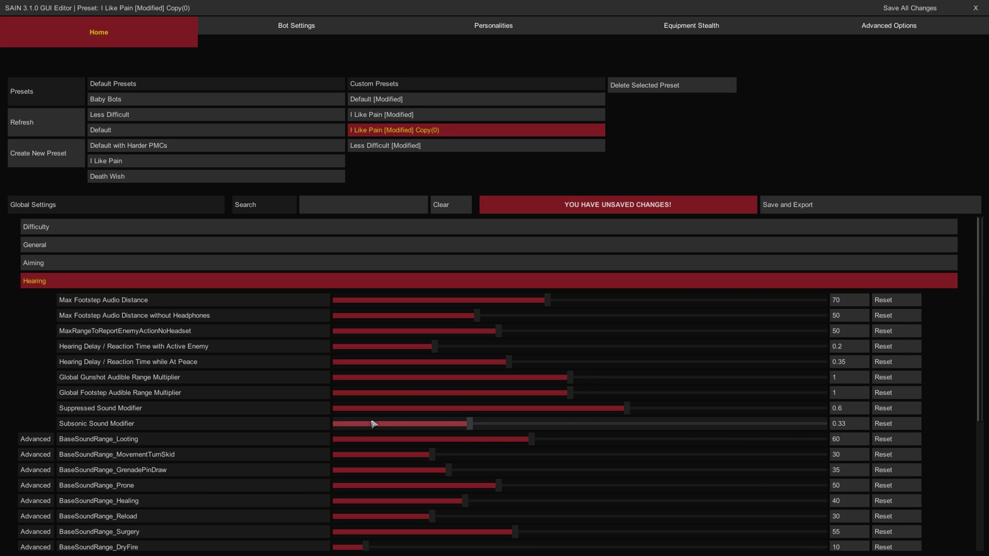
mouse_move(272, 314)
left_click(272, 283)
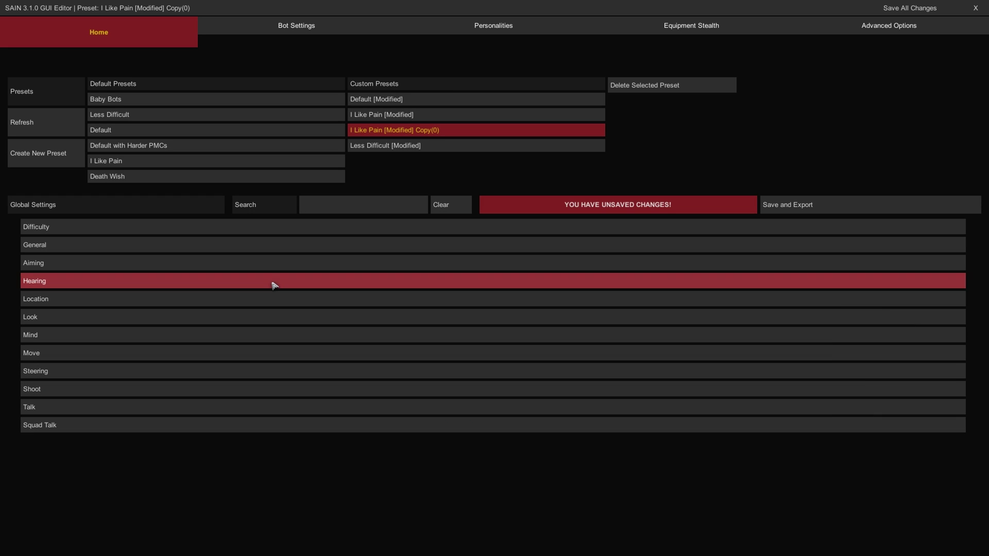
Expand the Location Specific Modifiers, review the multipliers for Factory and collapse that map again.
left_click(261, 301)
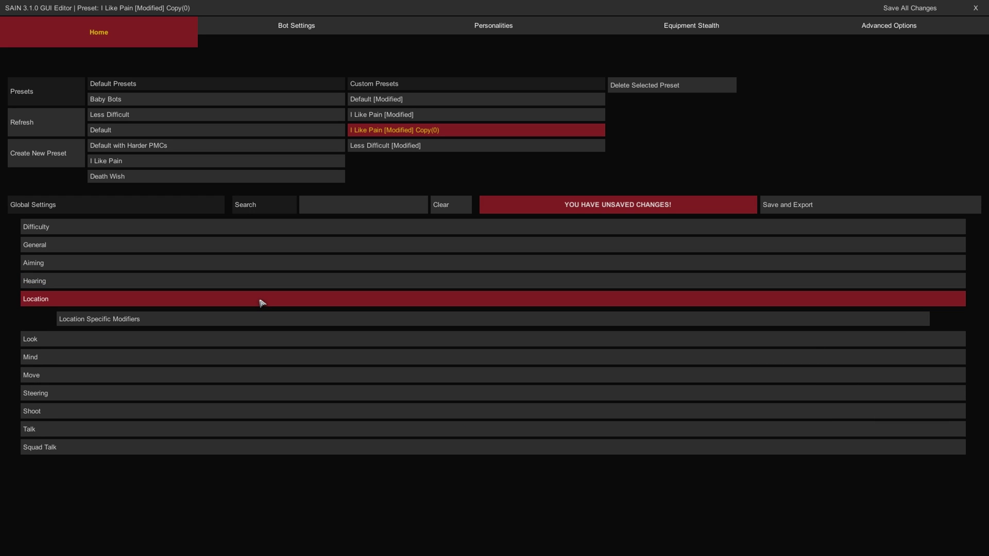
left_click(307, 320)
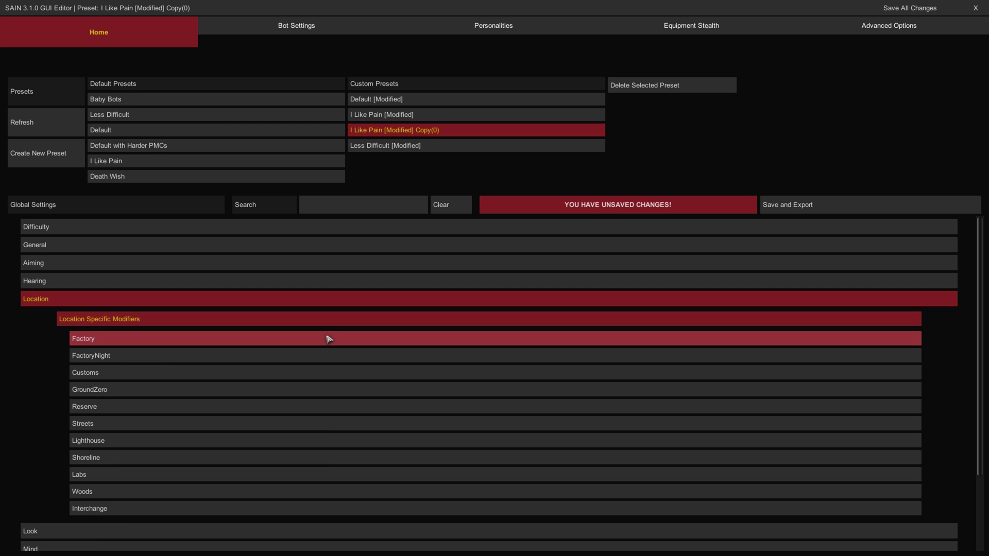
left_click(328, 340)
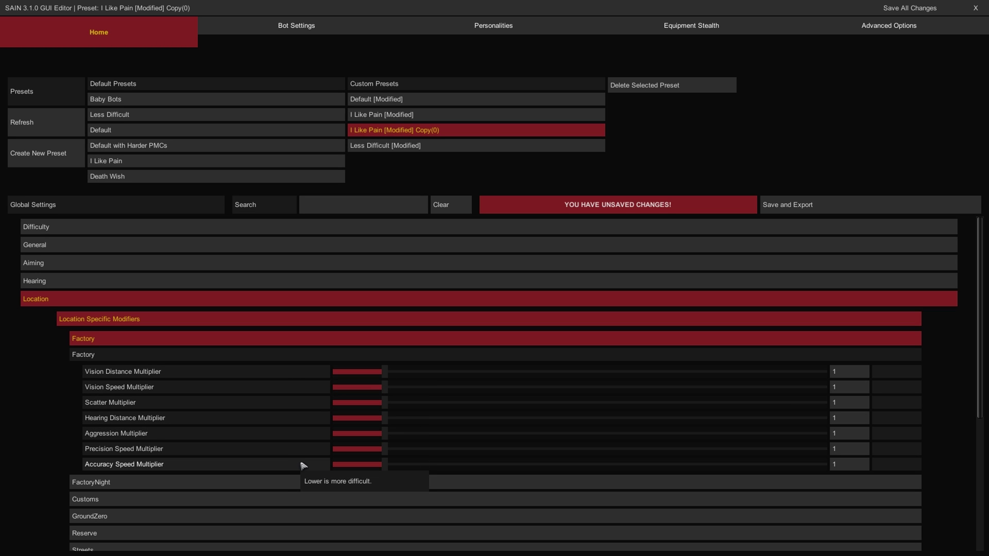
left_click(311, 341)
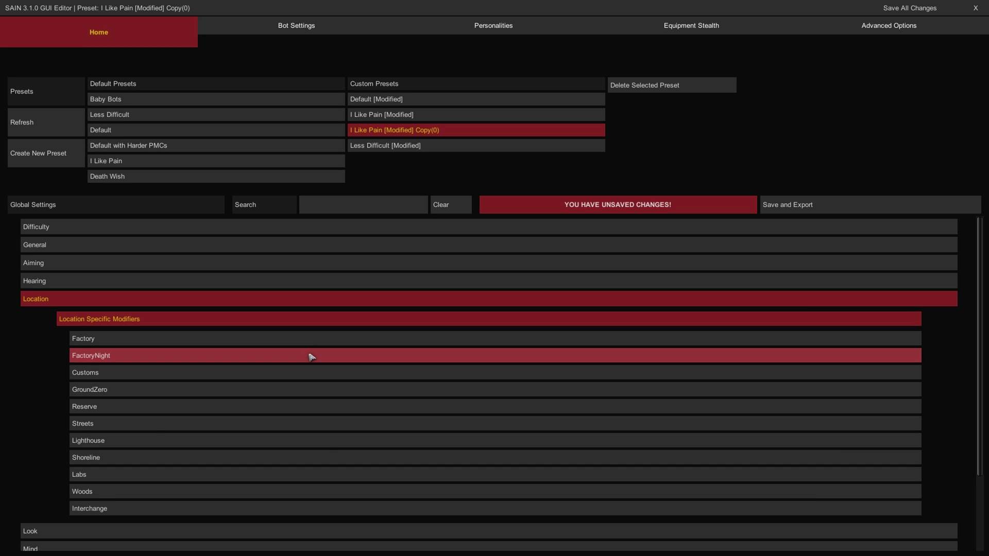
Review the location modifiers for FactoryNight and Customs, and collapse the Location category.
left_click(310, 355)
left_click(312, 356)
left_click(309, 372)
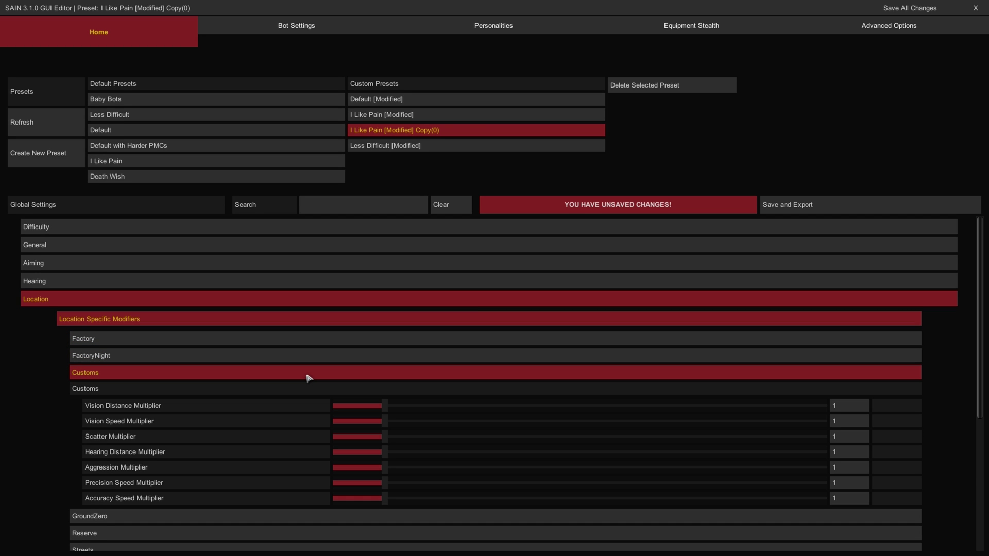
left_click(301, 372)
left_click(299, 299)
Expand the Elevation options under the Look category's Vision Speed Settings.
left_click(275, 316)
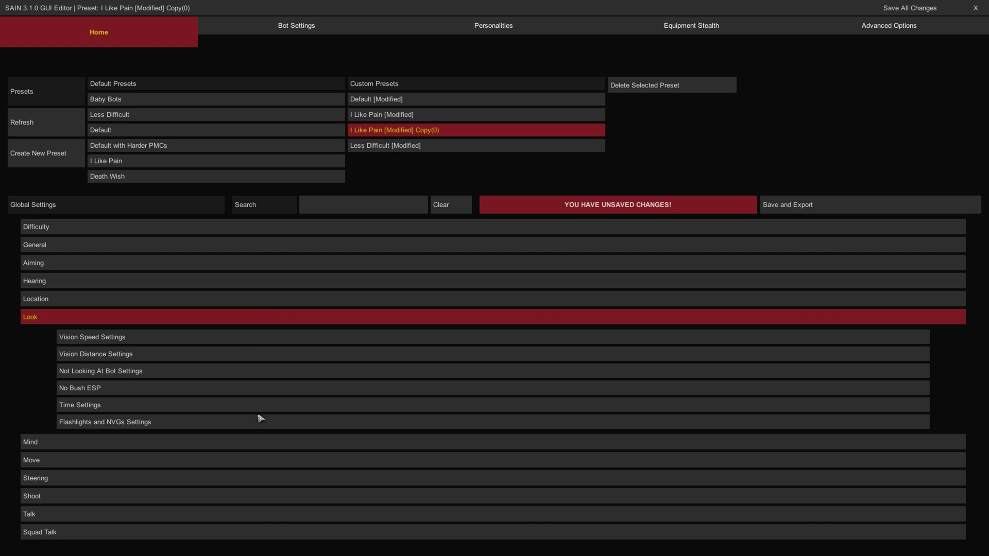
left_click(262, 339)
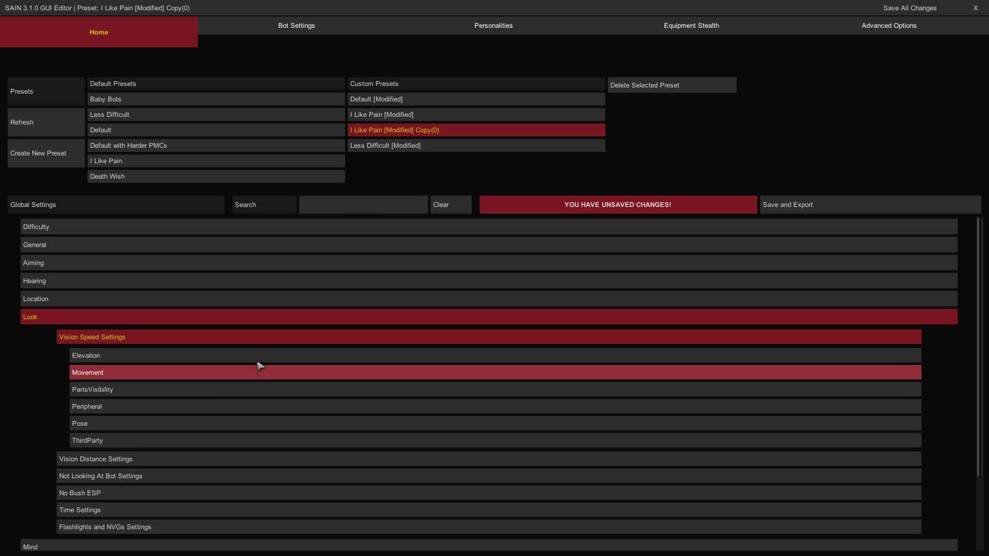
left_click(261, 361)
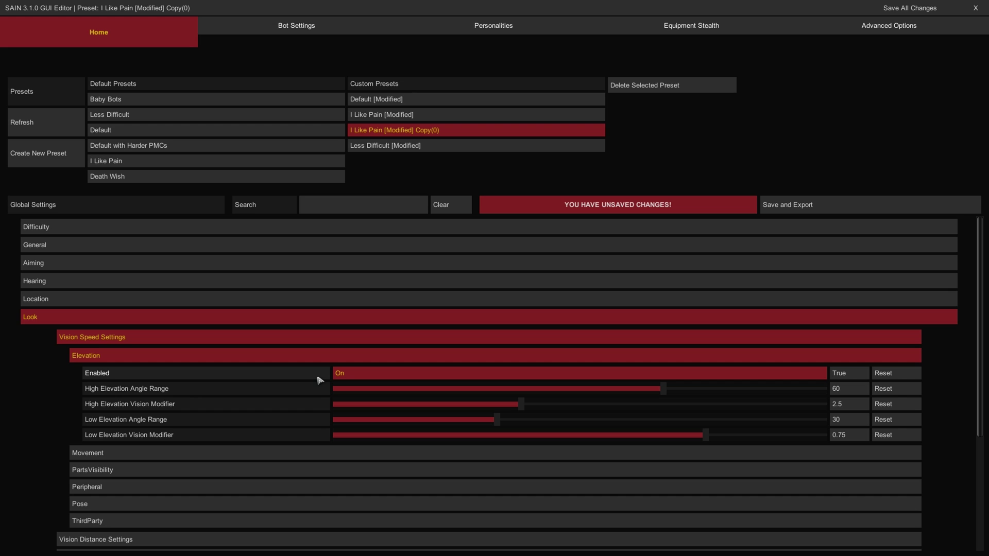
Try the Elevation Enabled option off and on, leaving it on.
left_click(383, 377)
left_click(383, 378)
left_click(382, 377)
left_click(383, 377)
left_click(382, 378)
left_click(383, 378)
Set the High Elevation Angle Range to 72 and the High Elevation Vision Modifier to 3.86.
mouse_move(322, 392)
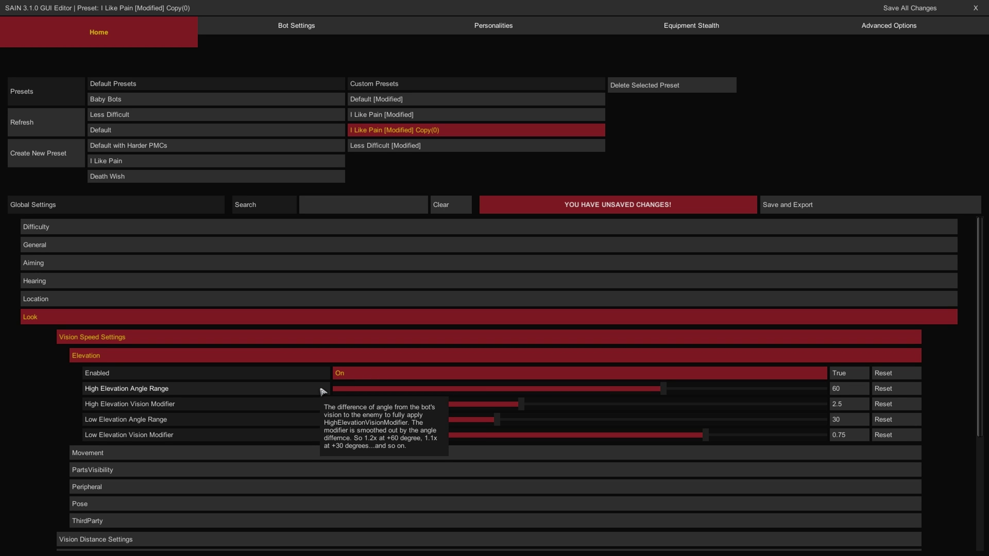
left_click_drag(344, 390, 724, 400)
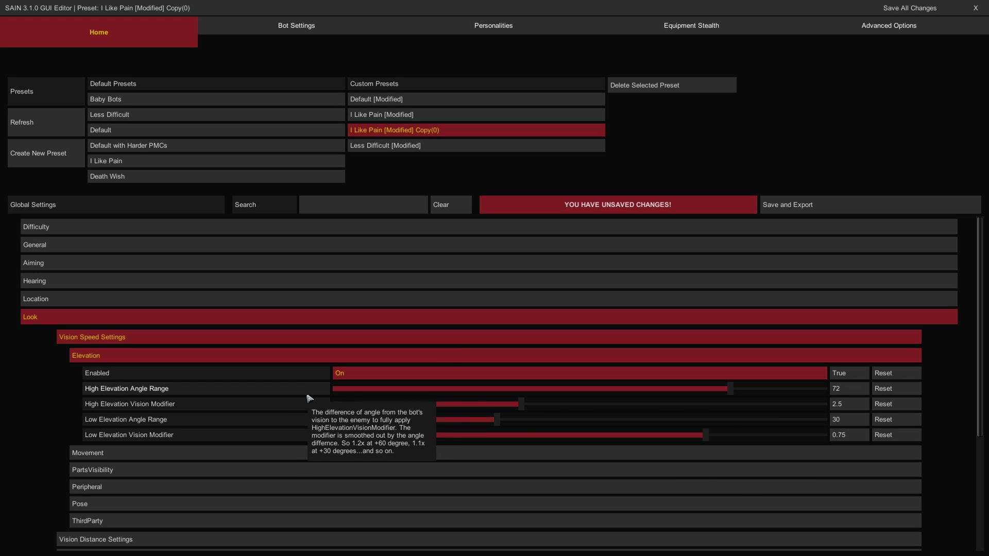
mouse_move(361, 405)
left_click_drag(341, 405, 688, 409)
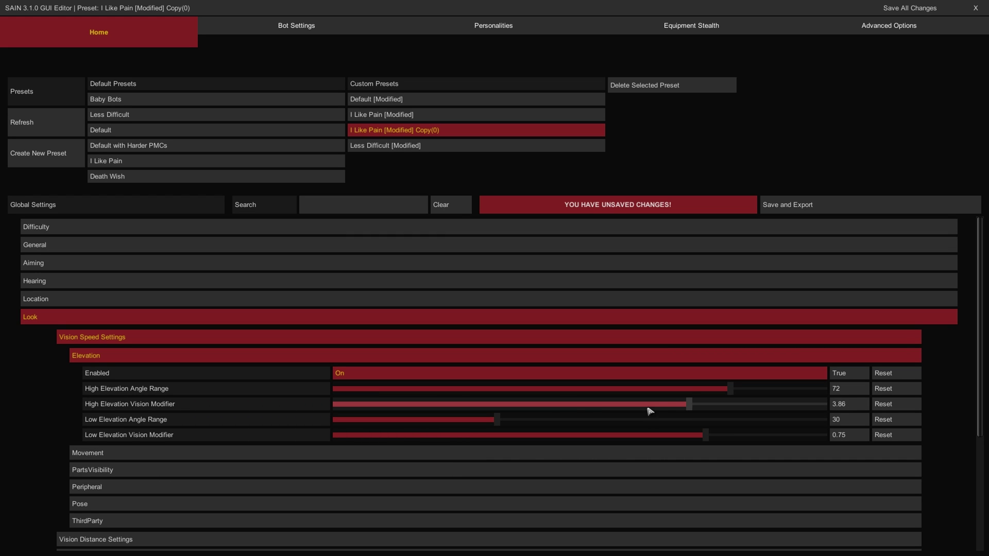
Set the Low Elevation Angle Range to 16 and the Low Elevation Vision Modifier to 0.1, and collapse the Elevation group.
mouse_move(324, 409)
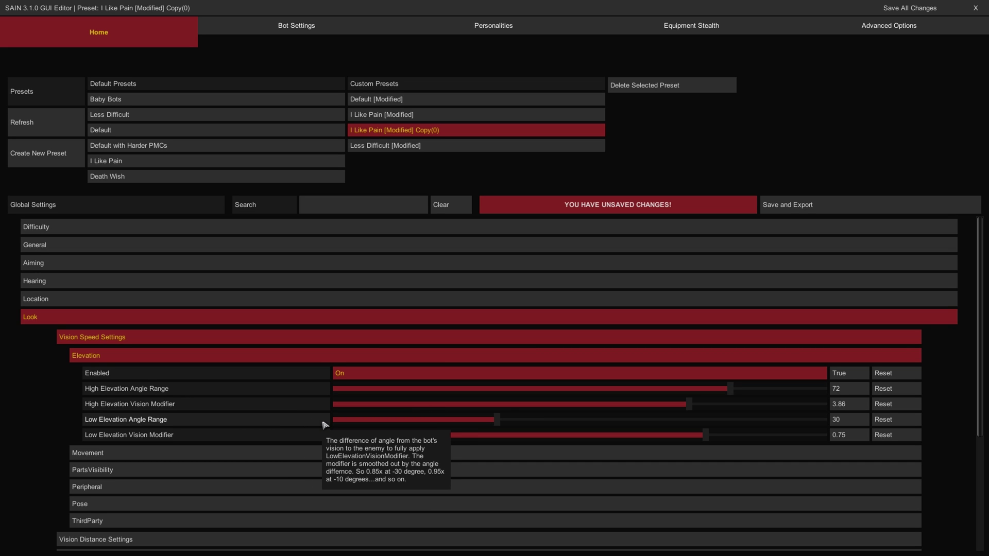
left_click_drag(367, 419, 416, 424)
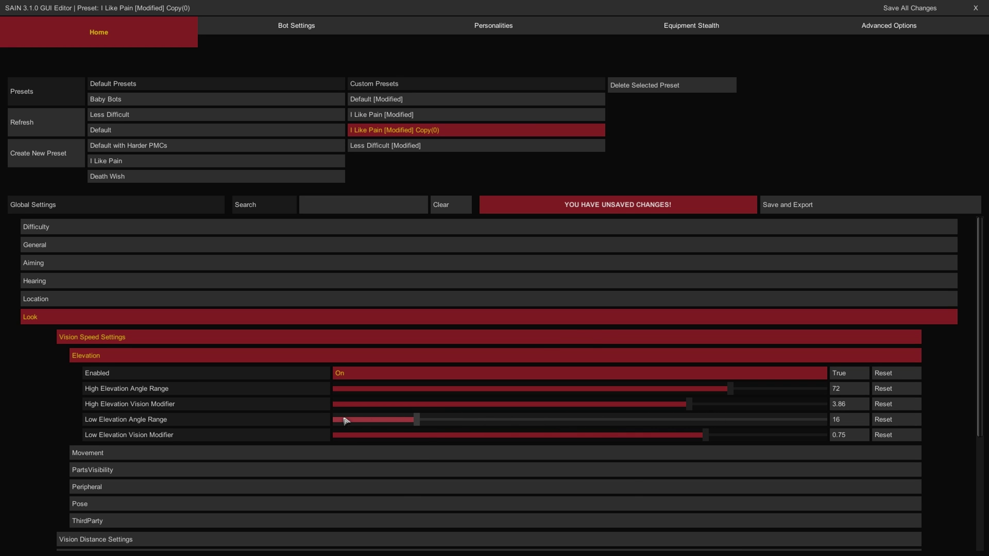
mouse_move(301, 439)
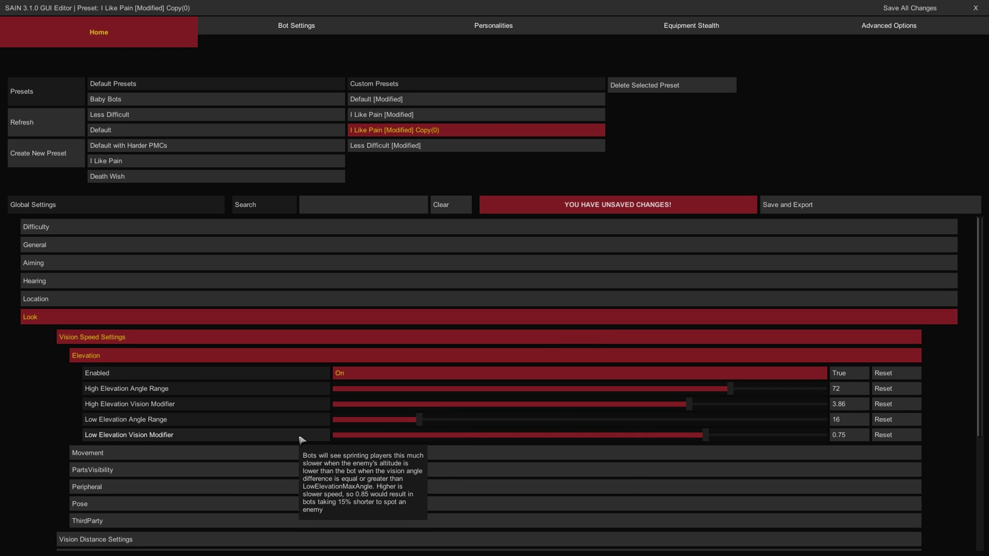
left_click_drag(335, 436, 380, 436)
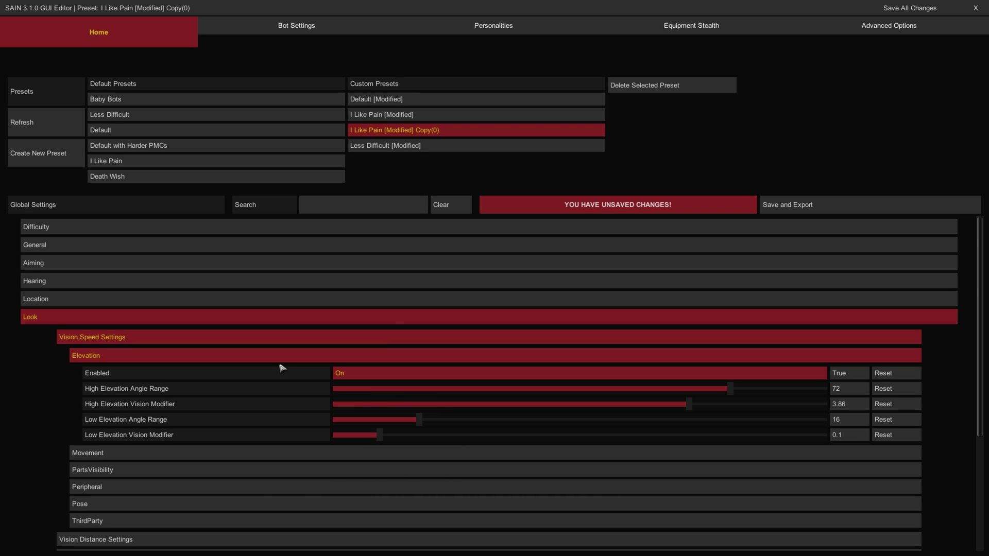
mouse_move(278, 438)
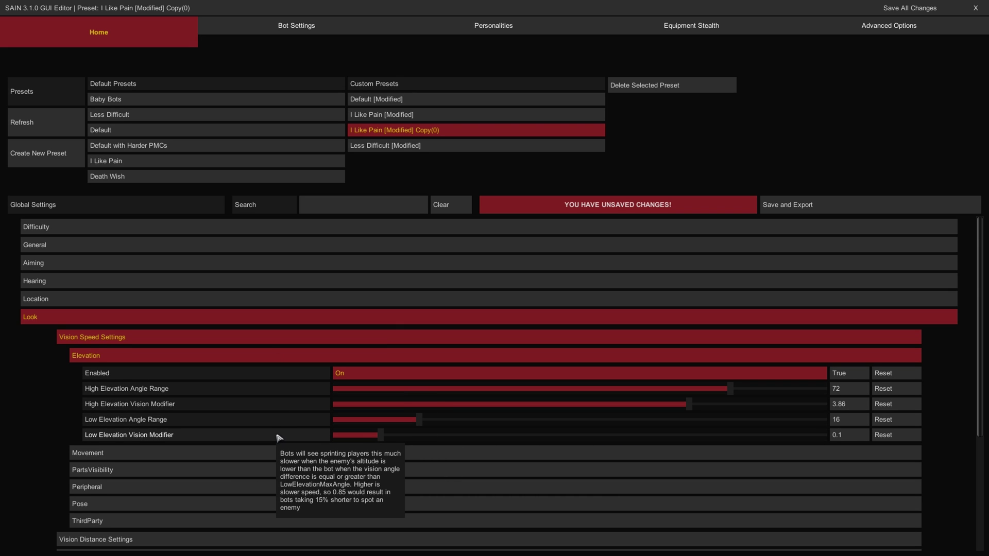
left_click(243, 355)
Try the Movement vision scaling off and back on, and review the PartsVisibility options.
left_click(222, 373)
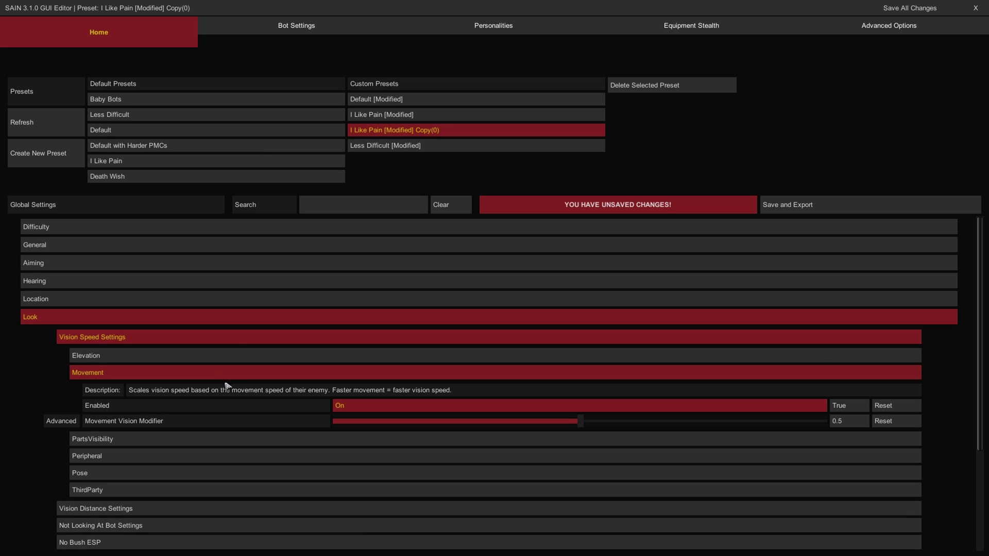
left_click(337, 406)
left_click(337, 406)
left_click(266, 374)
left_click(268, 391)
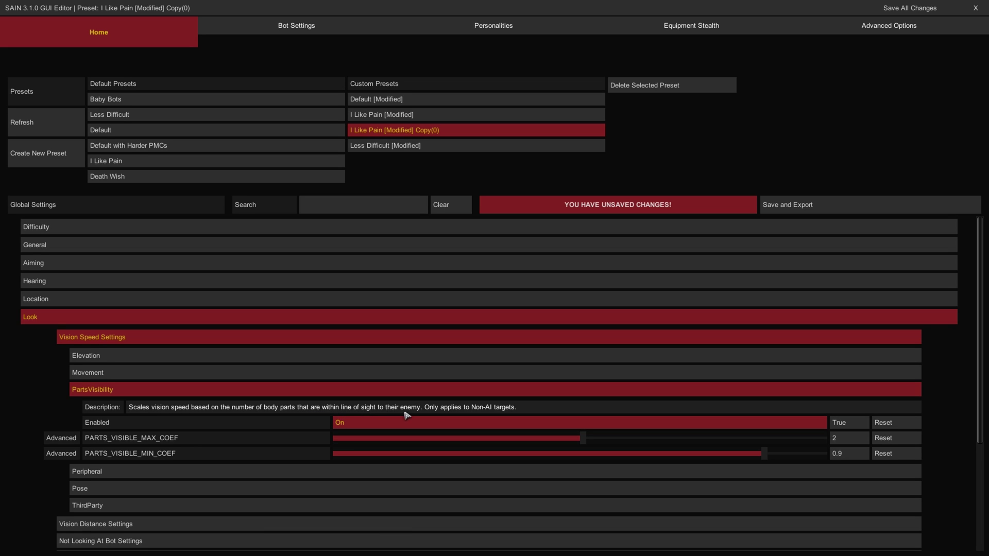
left_click(311, 392)
Expand Peripheral, try its Enabled option off and on, leave it on and collapse the group.
left_click(310, 407)
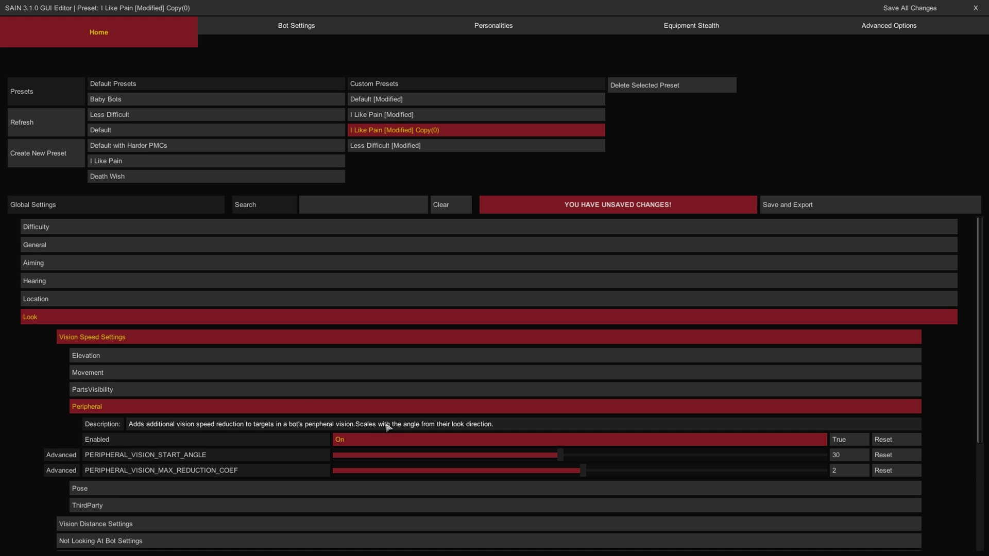
left_click(357, 440)
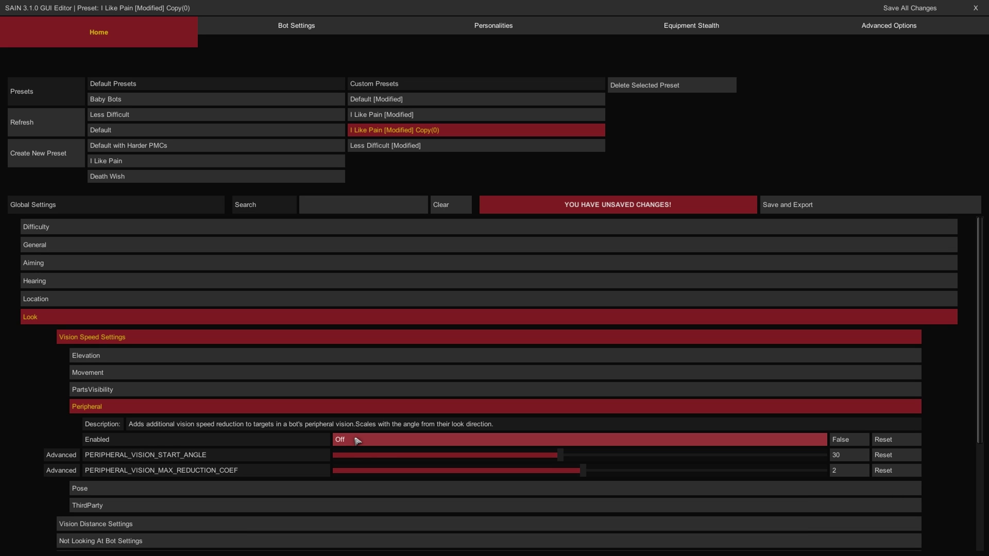
left_click(357, 440)
left_click(357, 440)
left_click(357, 440)
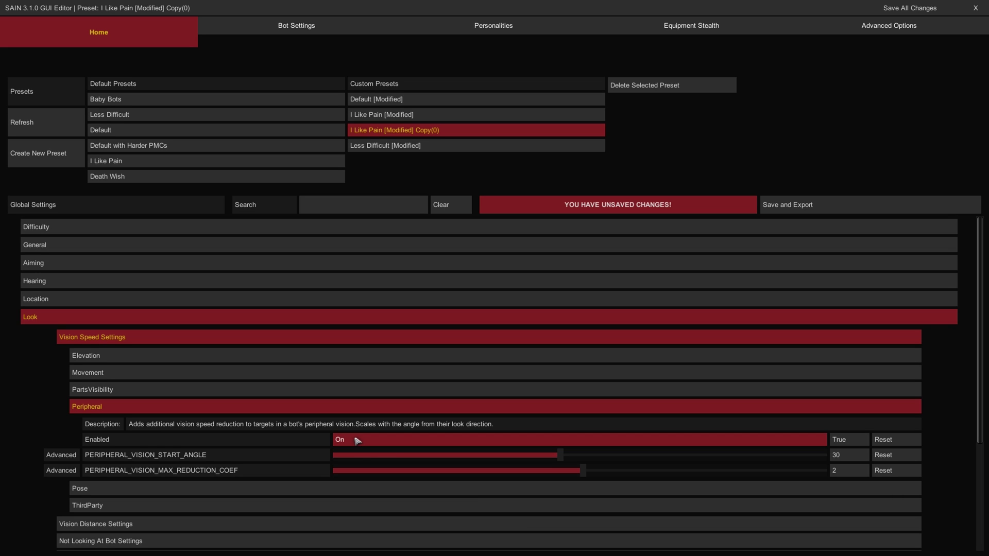
left_click(234, 407)
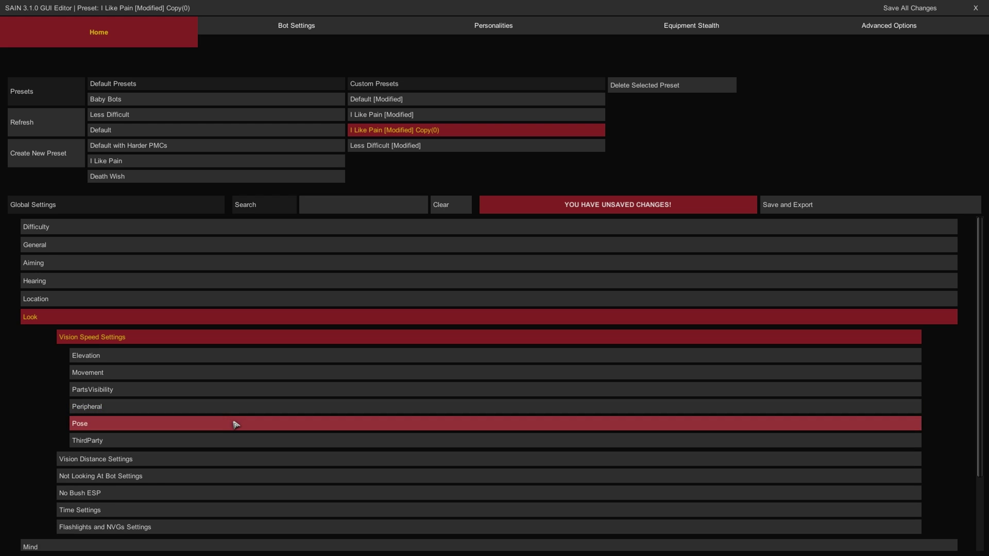
Expand Pose, try its Enabled option off and back on, and collapse the group.
left_click(236, 423)
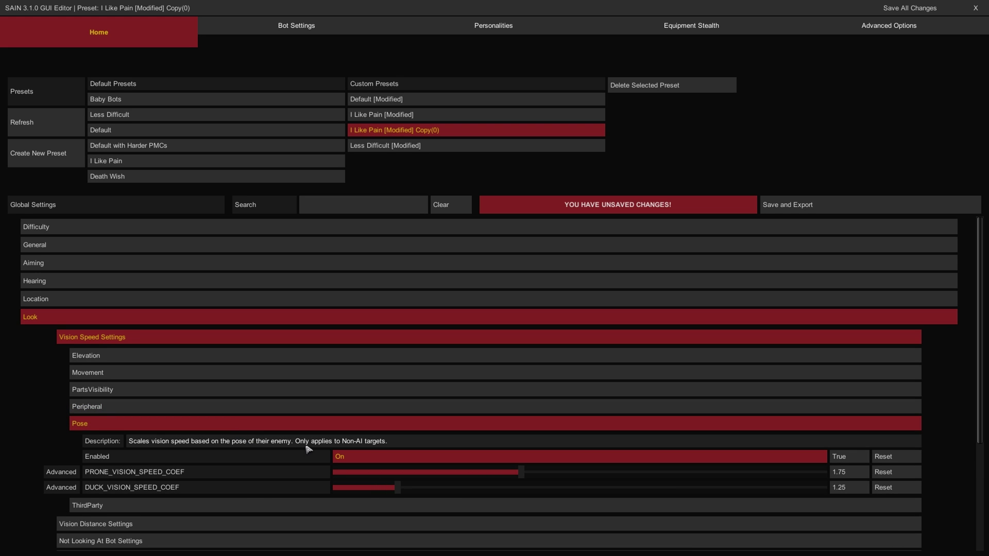
left_click(364, 458)
left_click(363, 459)
left_click(331, 424)
Expand ThirdParty, try its Enabled option off and on, leave it on and collapse the Vision Speed Settings.
left_click(316, 440)
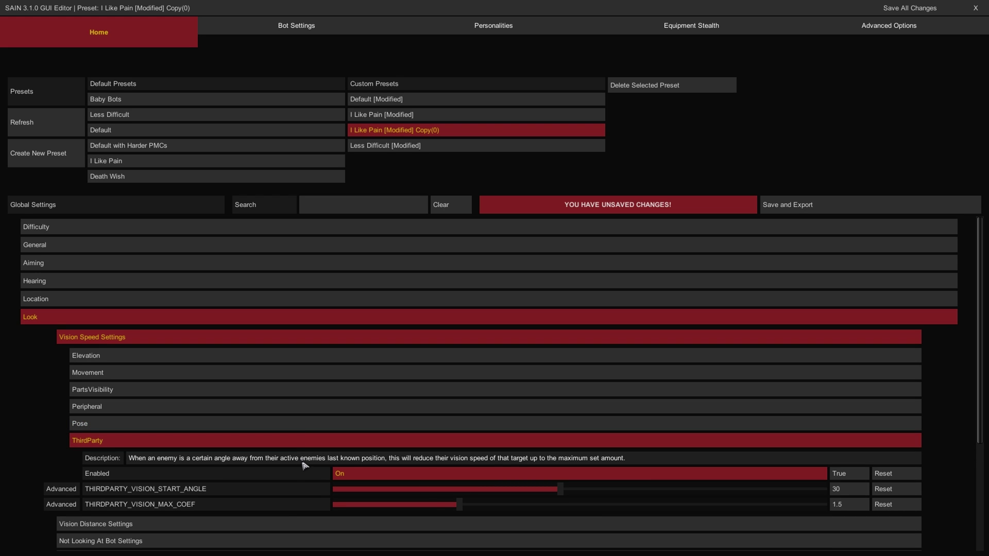
left_click(353, 474)
left_click(353, 475)
left_click(353, 474)
left_click(353, 474)
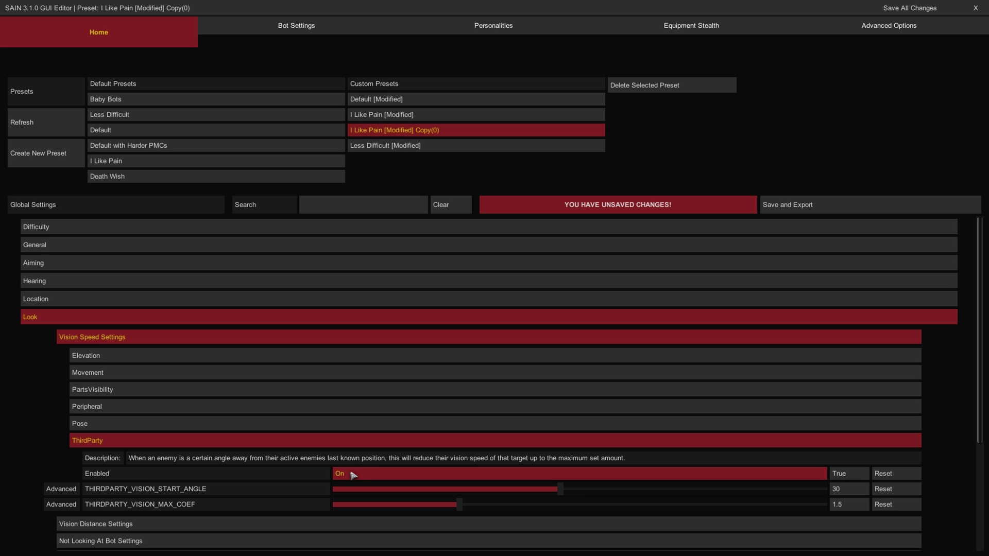
left_click(353, 474)
left_click(353, 475)
left_click(353, 474)
left_click(353, 474)
left_click(353, 475)
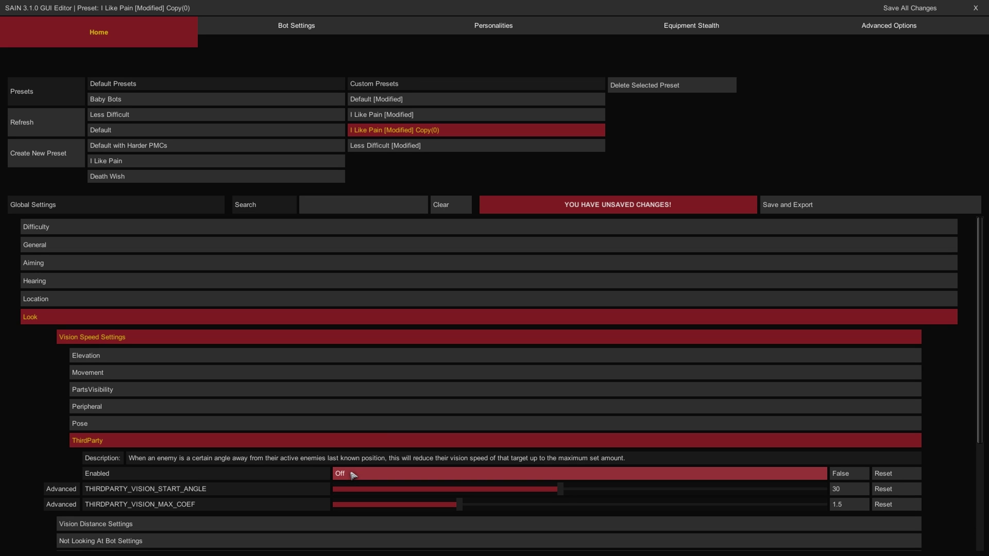
left_click(354, 474)
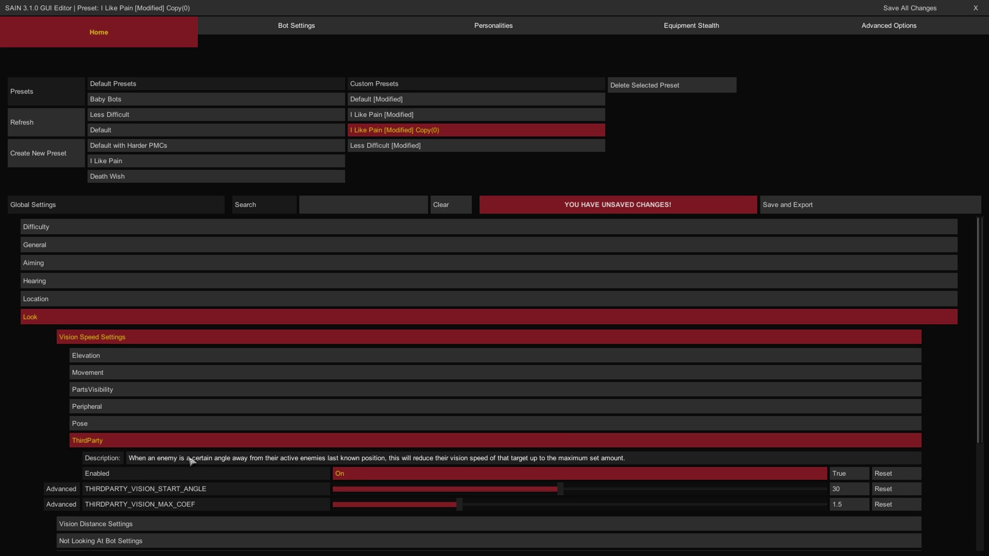
left_click(154, 337)
Set the Movement Vision Distance Modifier to 2.6 in the Vision Distance Settings and collapse that group.
left_click(165, 355)
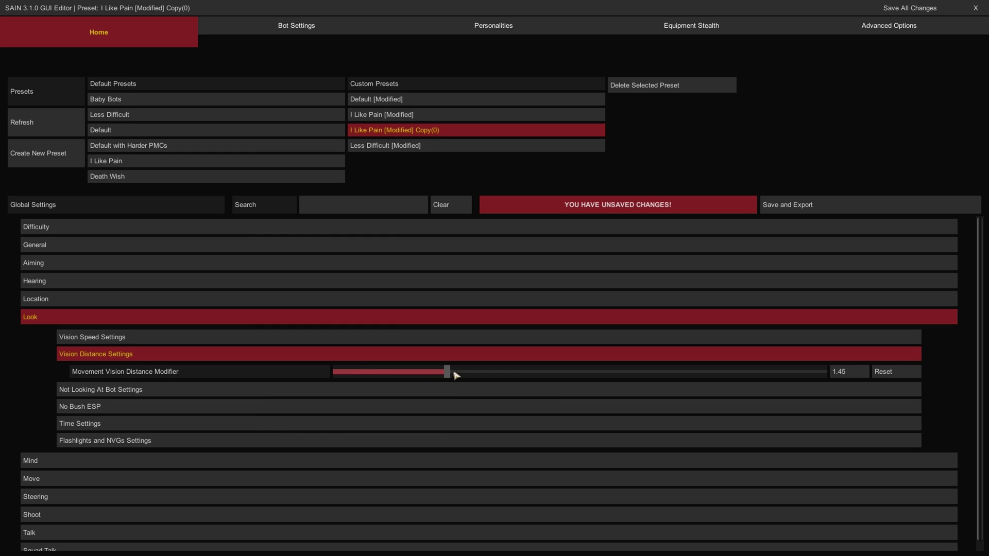
left_click_drag(457, 372, 725, 370)
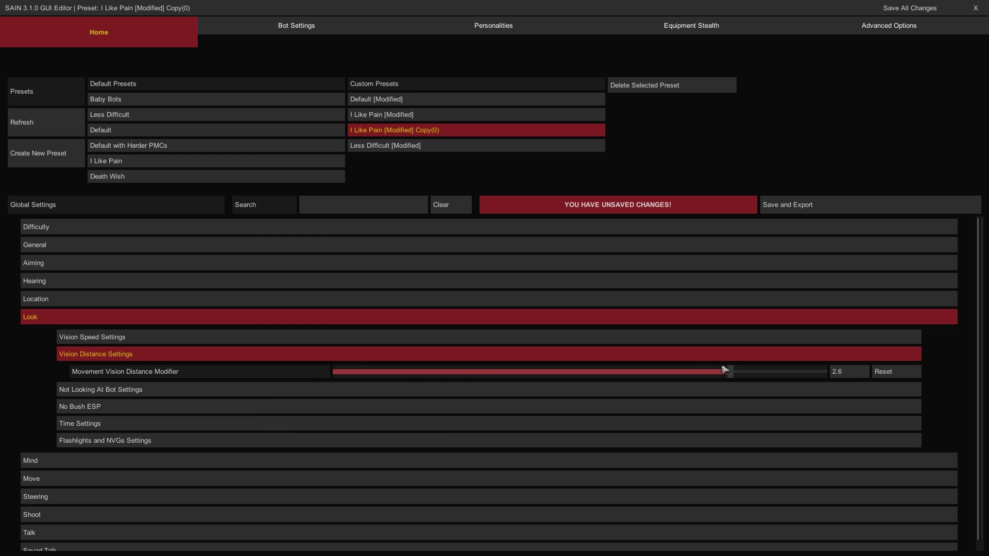
left_click(379, 359)
In Not Looking At Bot Settings, try the experimental Bot Reaction and Accuracy Changes toggle off and on, leave it on and collapse the group.
left_click(375, 371)
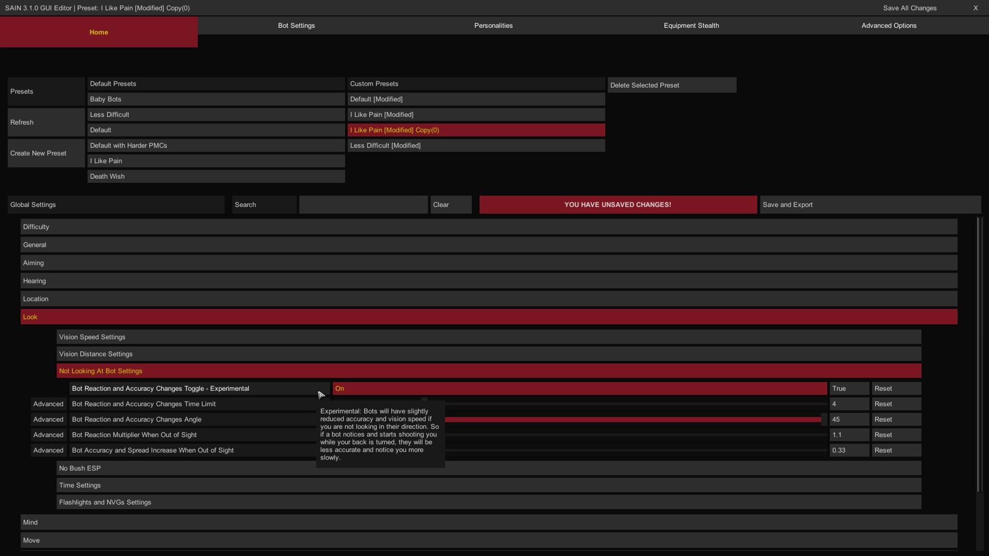
left_click(355, 390)
left_click(355, 390)
left_click(355, 390)
left_click(355, 390)
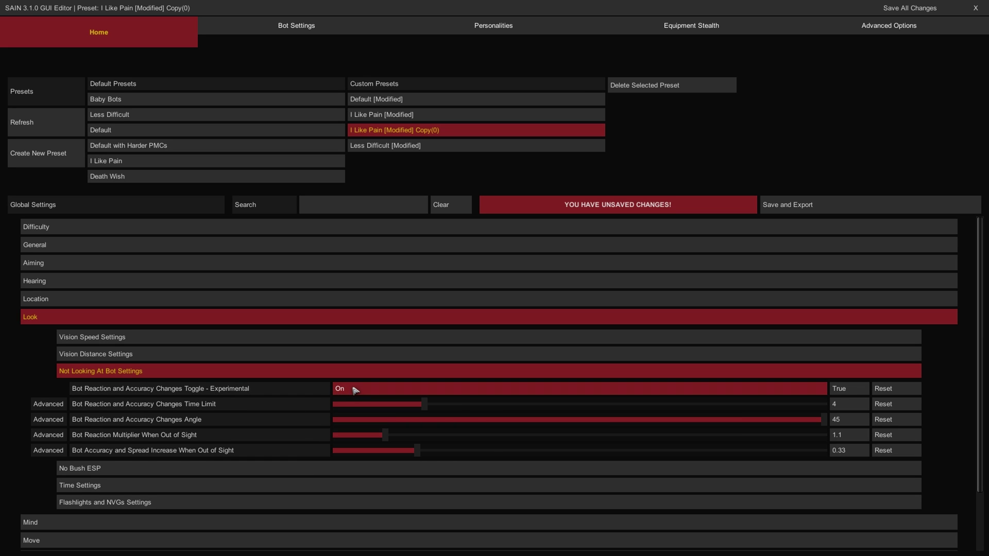
left_click(355, 390)
left_click(354, 390)
left_click(355, 389)
left_click(355, 390)
left_click(355, 390)
left_click(355, 390)
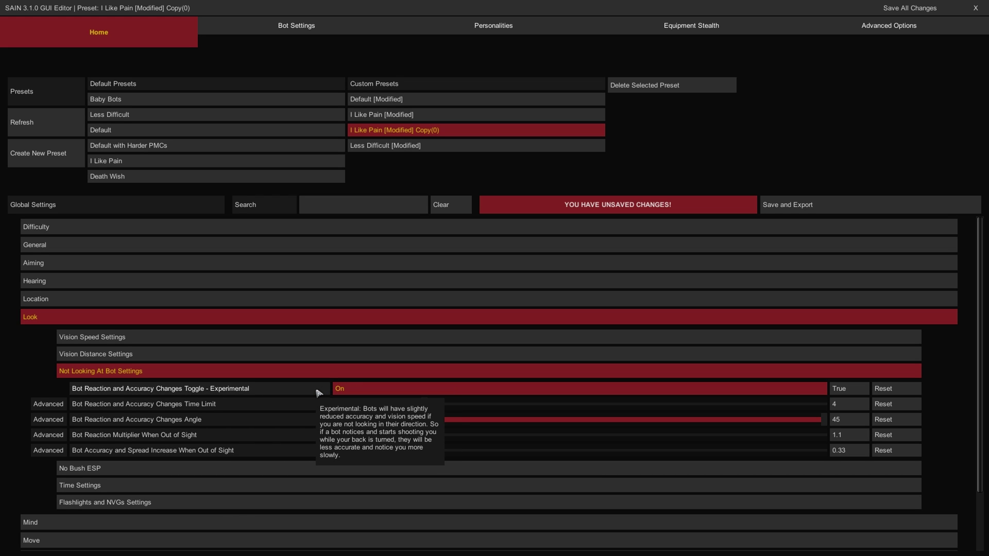
left_click(303, 373)
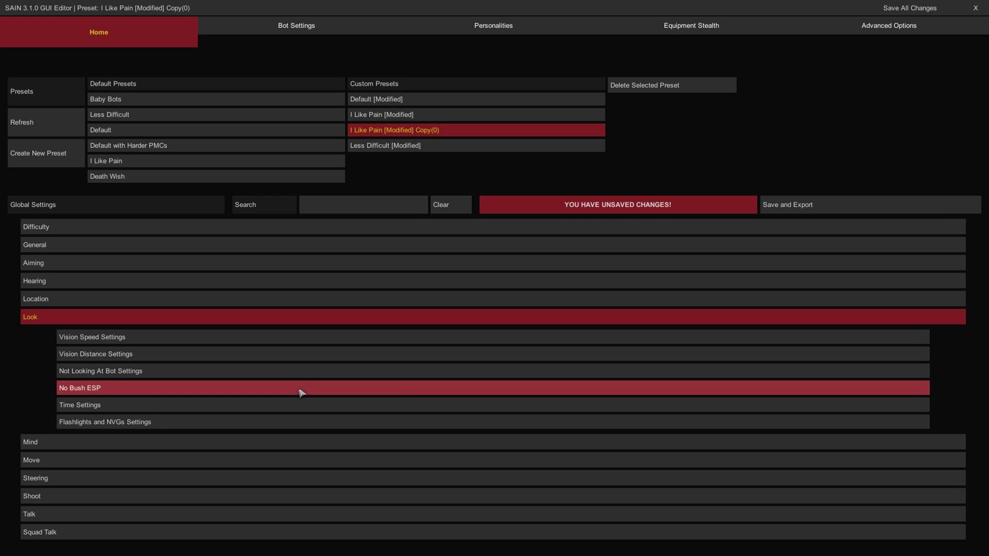
Try No Bush ESP off and back on, turn on No Bush ESP Enhanced Raycasts and collapse the group.
left_click(301, 392)
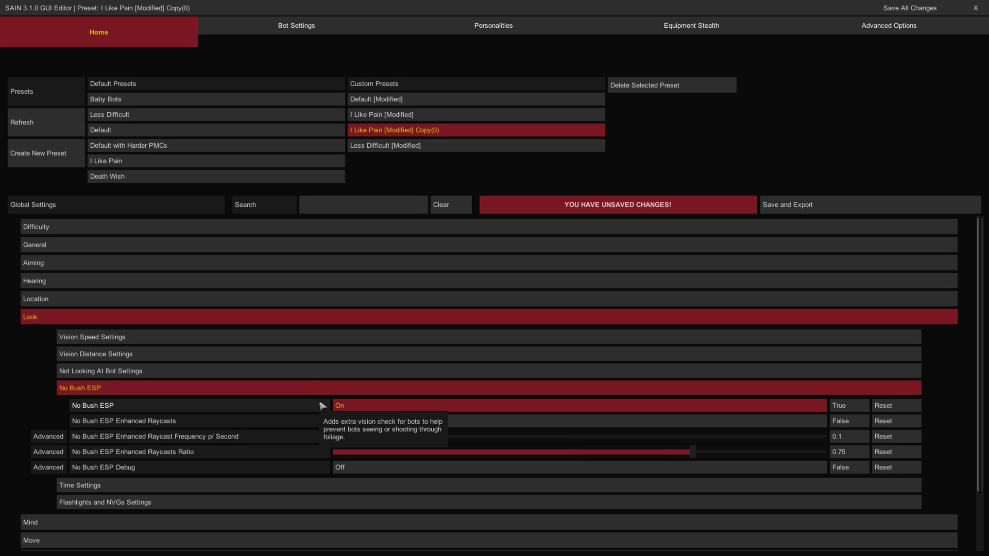
left_click(363, 410)
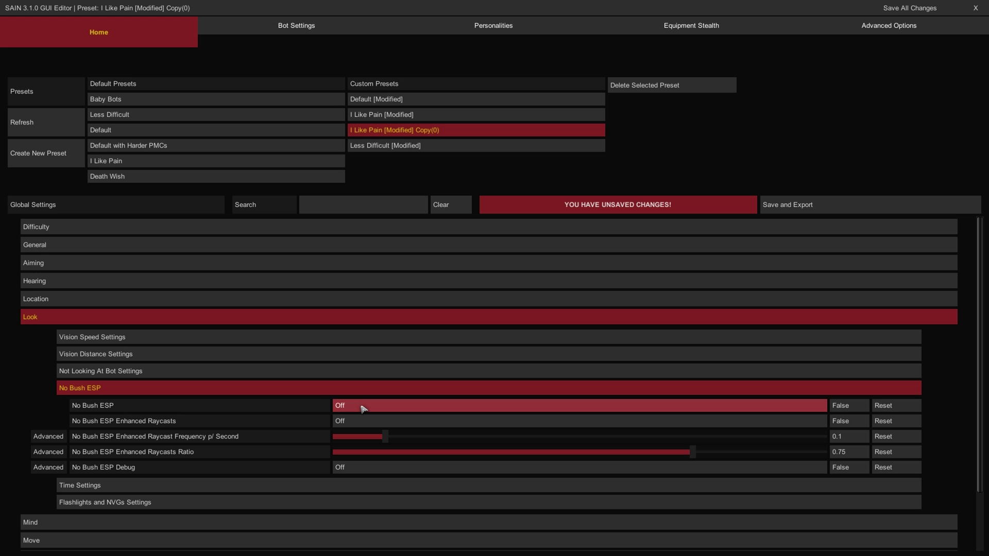
left_click(363, 409)
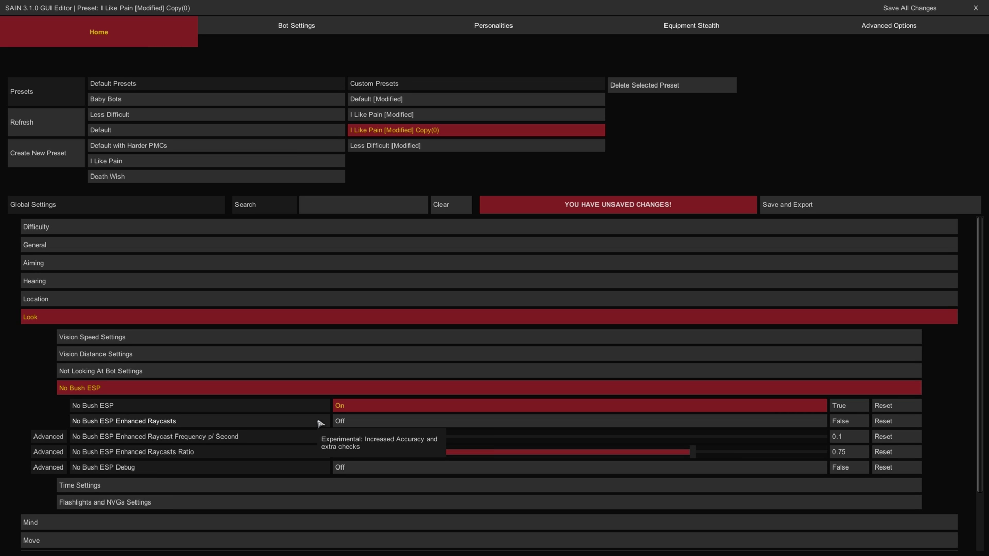
left_click(348, 421)
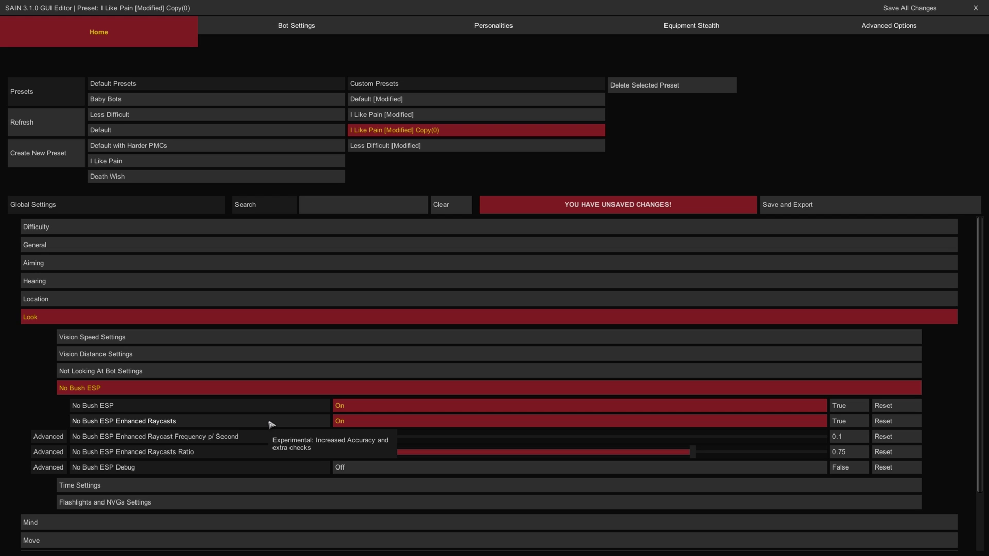
left_click(236, 388)
Set the Nighttime Vision Modifier to 0.55 in the Look category's Time Settings.
left_click(239, 405)
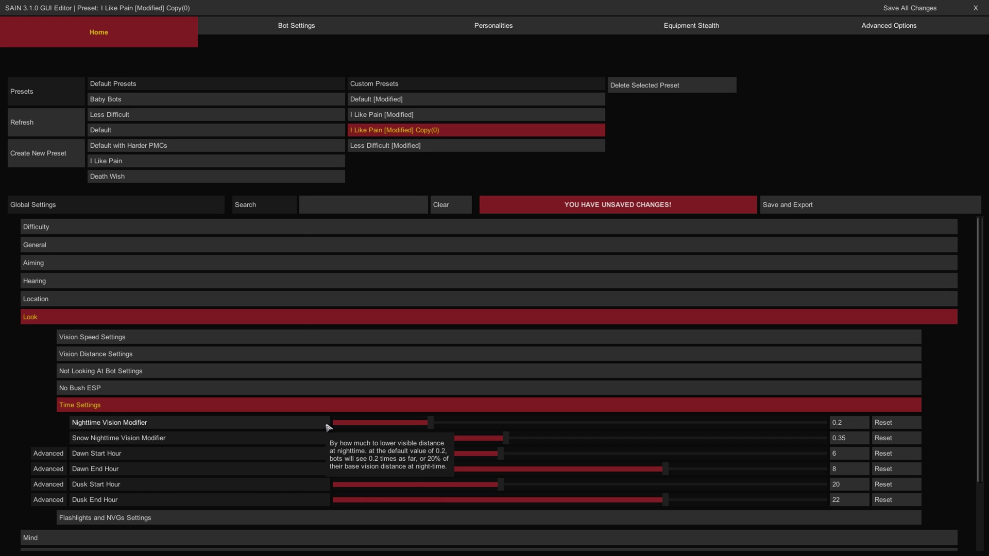
left_click_drag(330, 423, 602, 431)
mouse_move(314, 439)
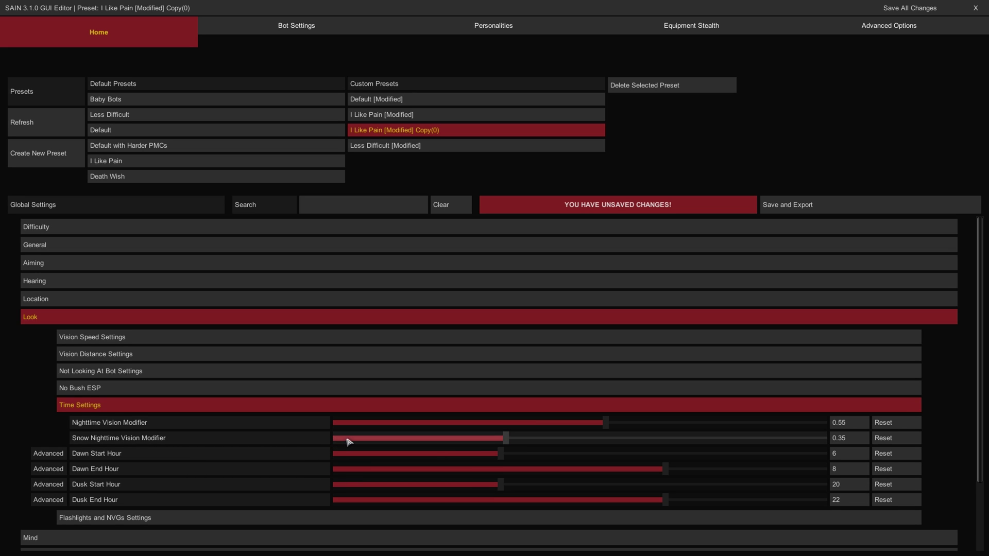
Set the Snow Nighttime Vision Modifier to 0.05 in Time Settings and collapse that group.
mouse_move(353, 439)
left_mouse_down()
mouse_move(596, 439)
mouse_move(355, 440)
left_mouse_up()
mouse_move(321, 440)
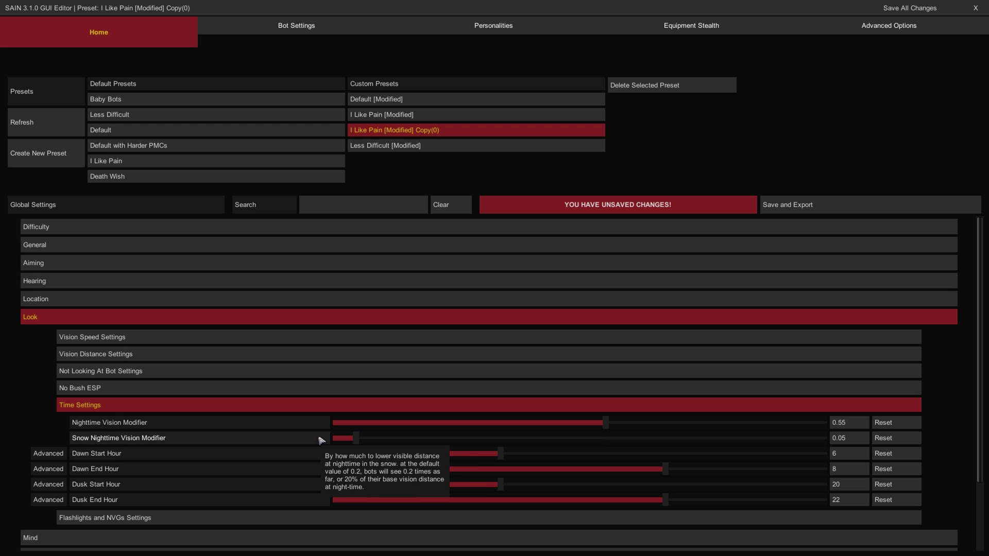
left_click(254, 406)
Review the advanced ratios in Flashlights and NVGs Settings, closing that group and the Look category when done.
left_click(249, 423)
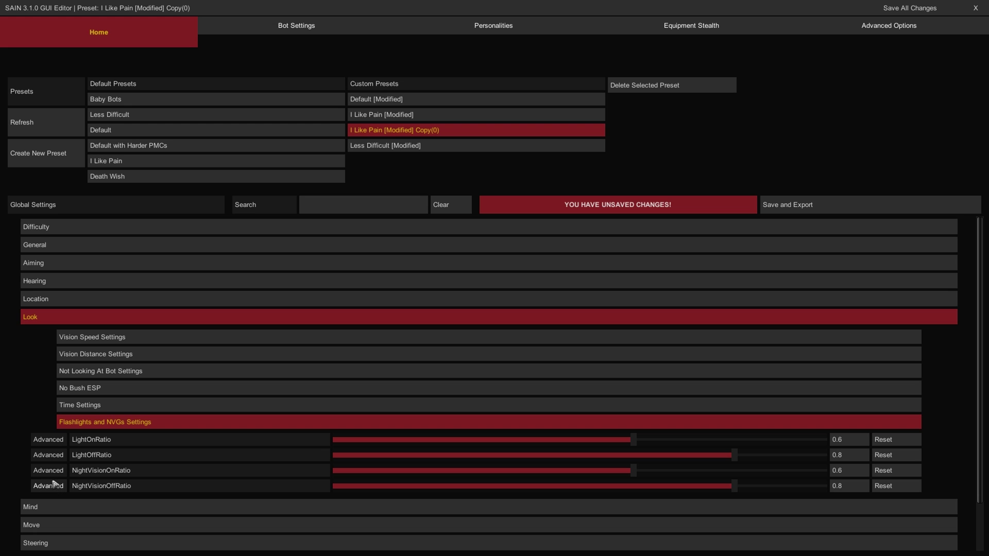
left_click(92, 423)
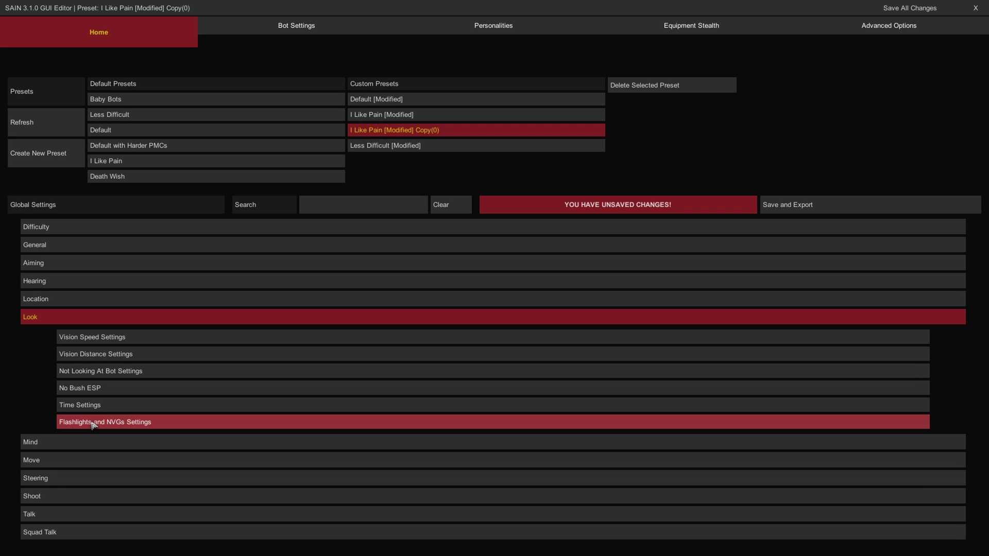
left_click(123, 320)
In Mind, try forcing Wreckless, GigaChad, Chad and SnappingTurtle as the single personality for all bots, leave all off and collapse the group.
left_click(124, 335)
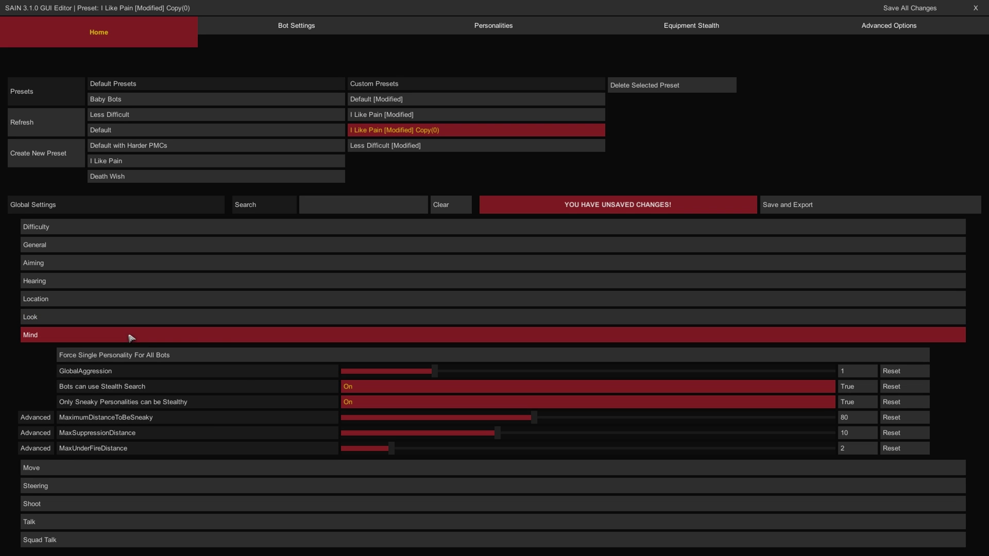
left_click(223, 359)
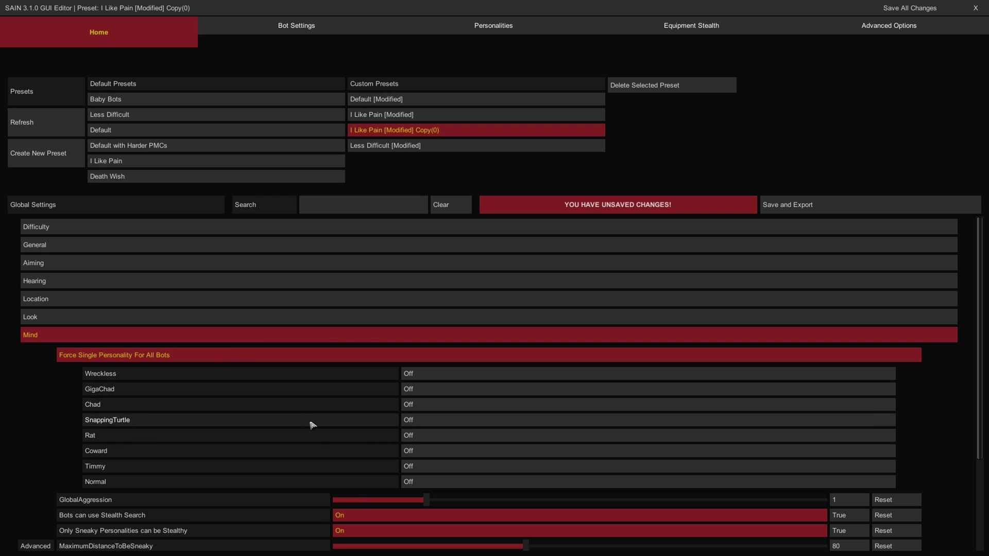
left_click(437, 377)
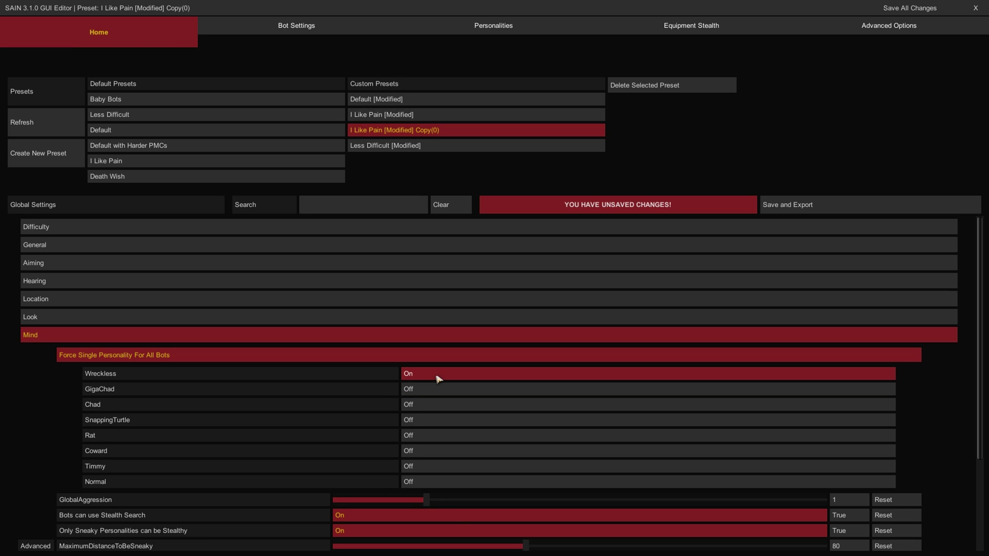
left_click(447, 389)
left_click(448, 404)
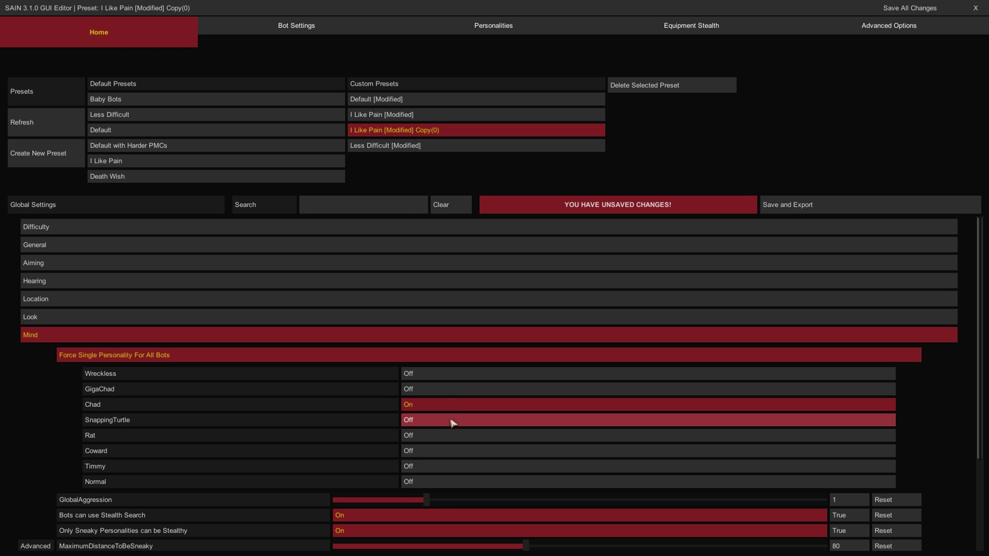
left_click(452, 422)
left_click(449, 405)
left_click(447, 388)
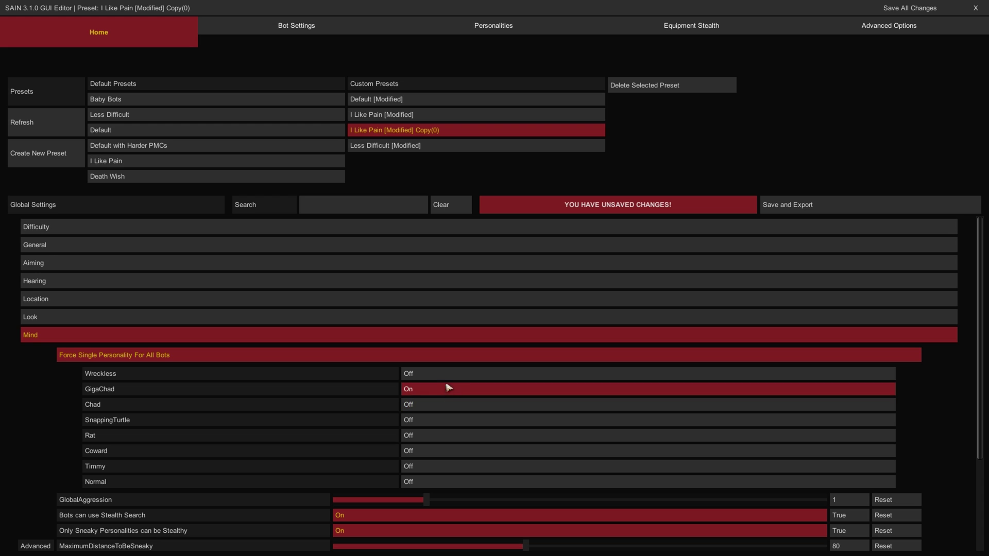
left_click(447, 376)
left_click(444, 378)
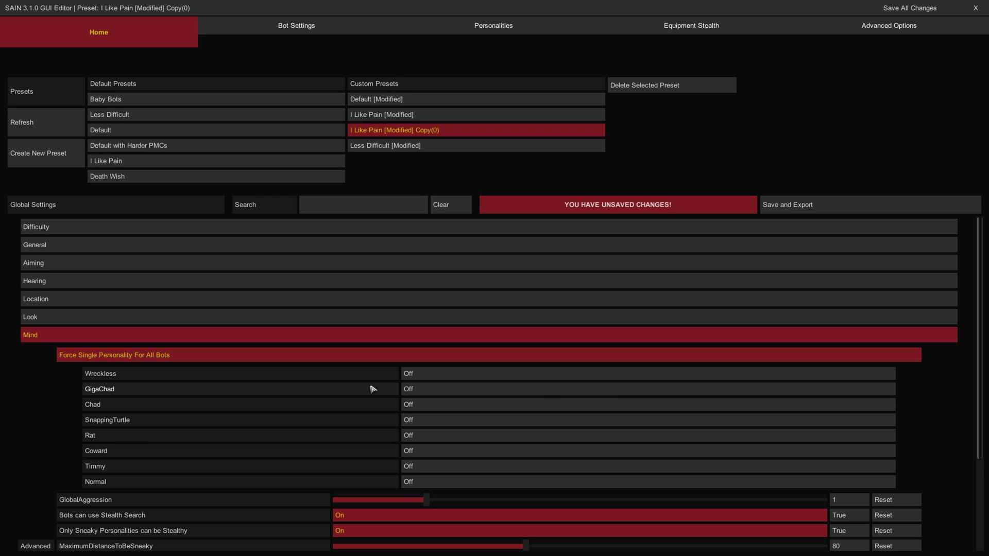
left_click(225, 360)
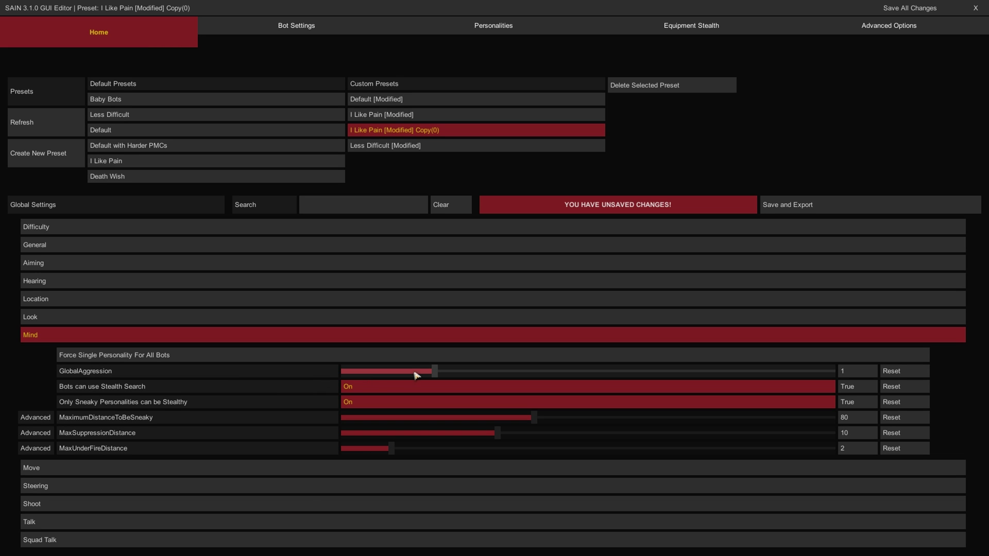
Try the GlobalAggression slider and both stealth toggles in Mind, leaving aggression at 1 and the toggles on, and collapse the category.
mouse_move(418, 377)
left_mouse_down()
mouse_move(792, 377)
mouse_move(434, 384)
left_mouse_up()
mouse_move(378, 389)
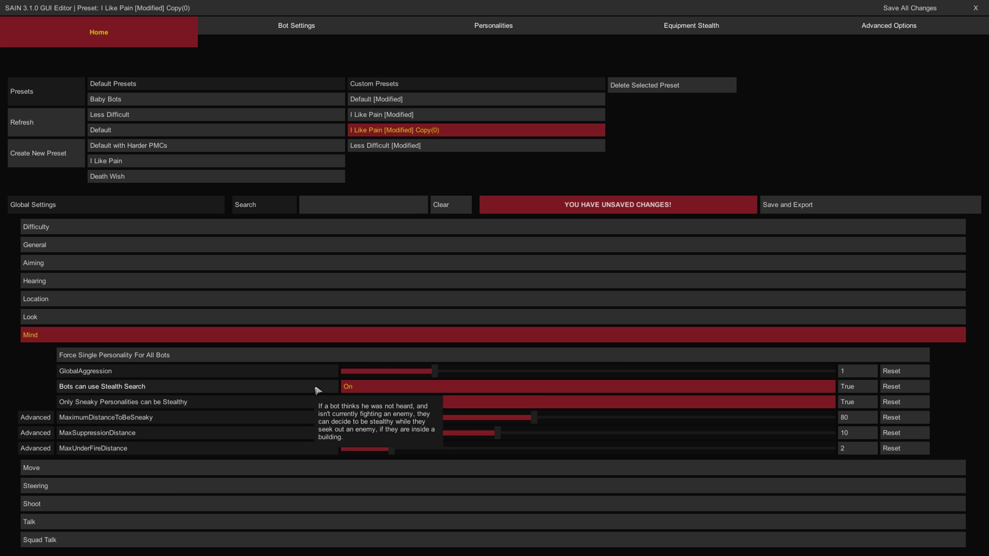
left_click(394, 389)
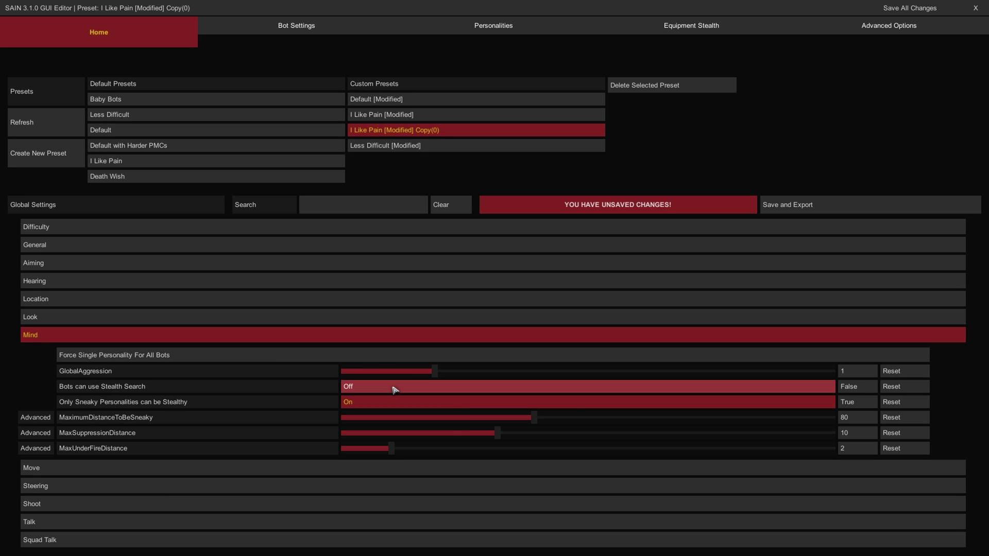
left_click(395, 389)
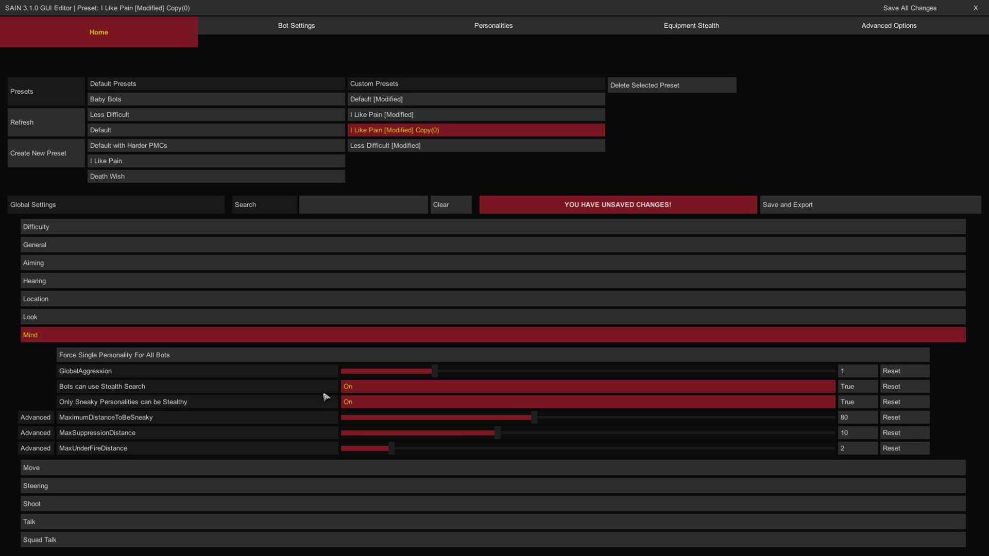
left_click(349, 404)
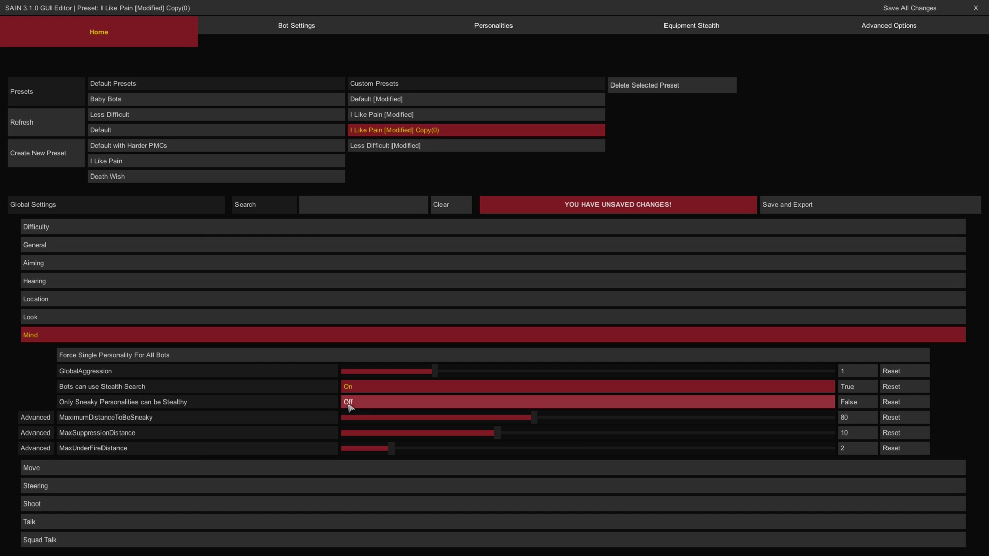
left_click(349, 405)
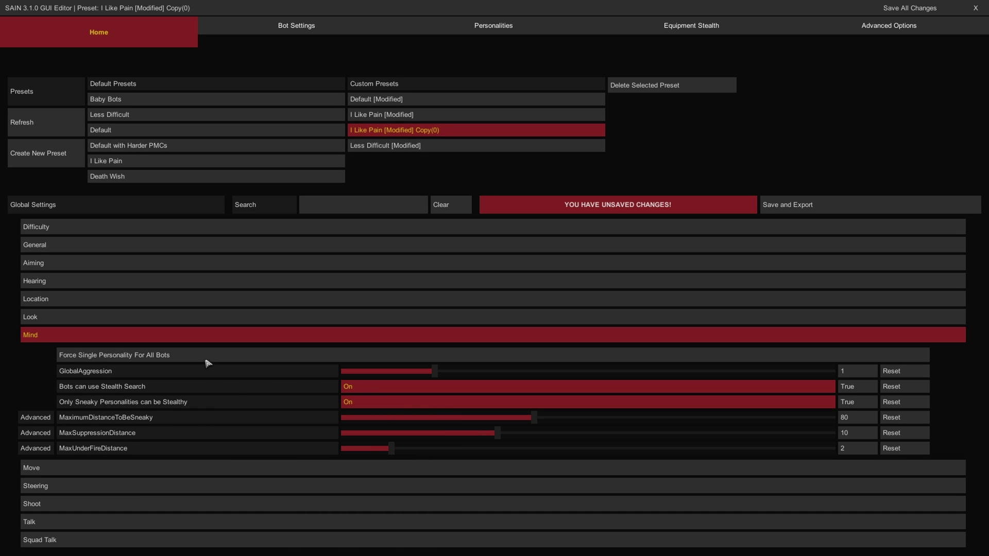
left_click(221, 340)
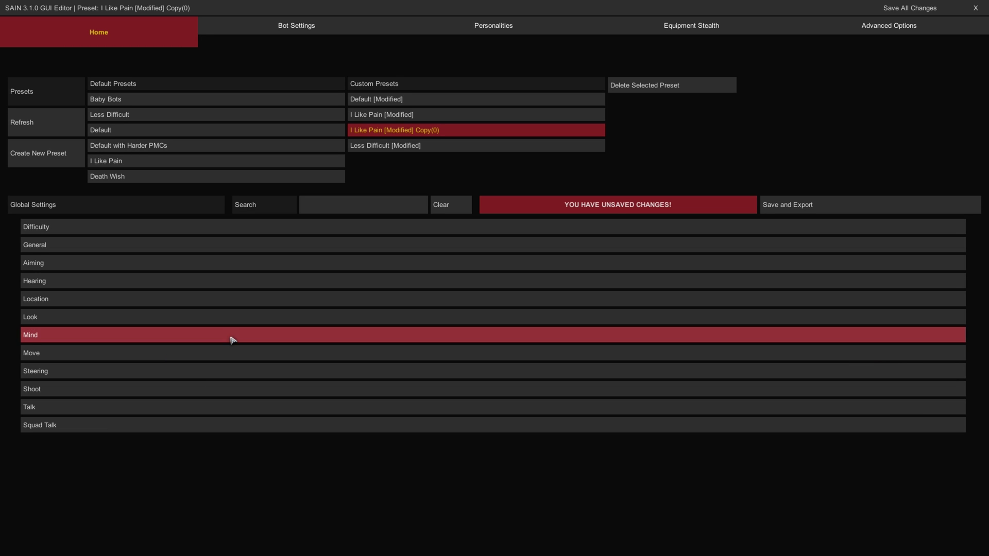
Examine the Shoot category's recoil settings, including the Global Recoil Multiplier description, and collapse the category.
left_click(202, 389)
scroll(203, 391, "down", 2)
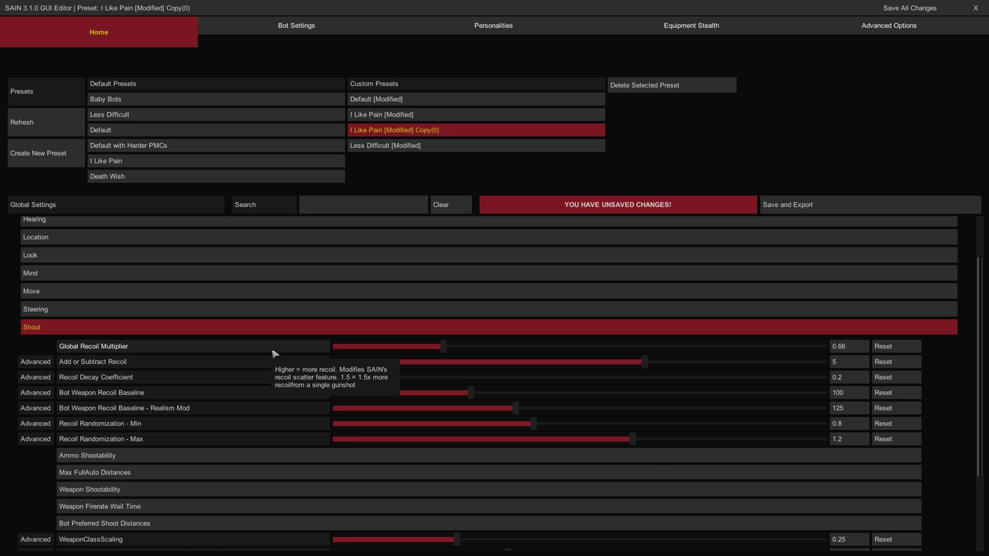
left_click(275, 327)
In the Talk category, try the Talkative PMCs toggle on and off and leave it on.
left_click(261, 407)
scroll(261, 401, "down", 2)
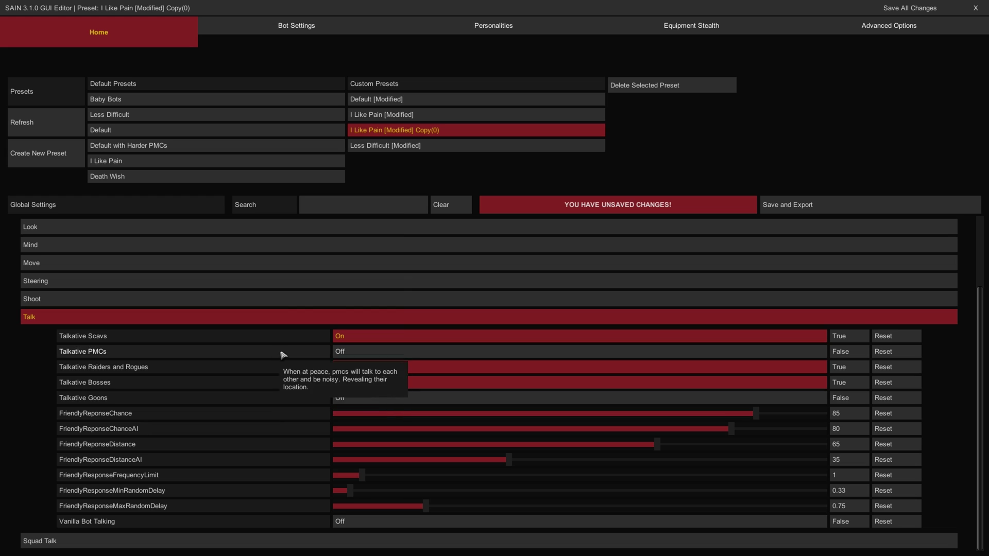
left_click(354, 355)
left_click(354, 356)
left_click(354, 355)
left_click(354, 356)
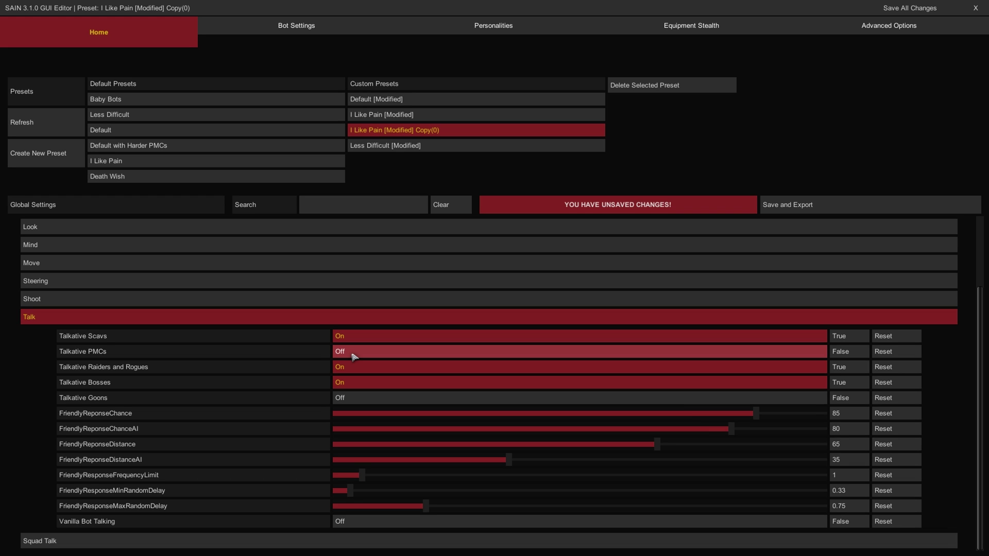
left_click(354, 355)
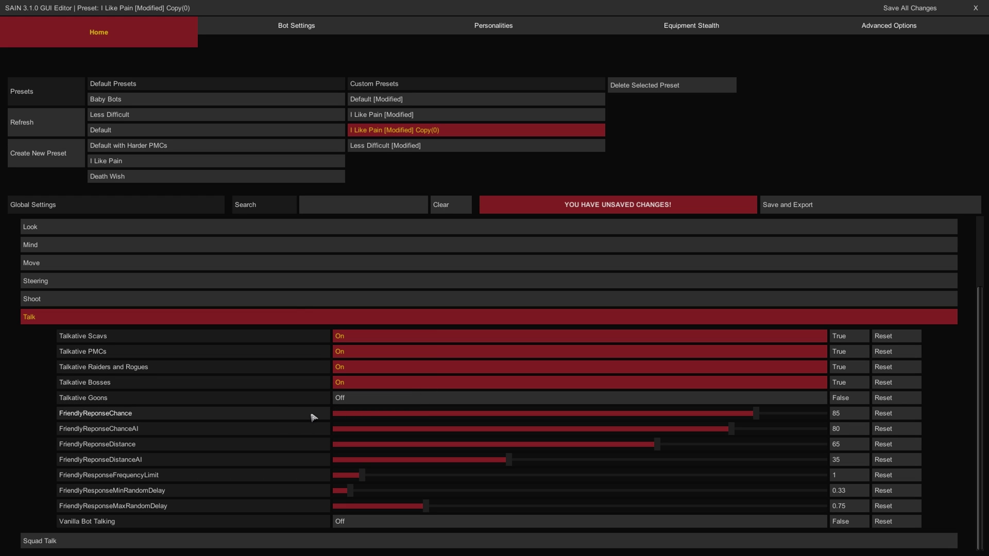
Set FriendlyReponseChance to 43, FriendlyReponseChanceAI to 47, FriendlyReponseDistance to 80, FriendlyReponseDistanceAI to 39 and FriendlyResponseFrequencyLimit to 1.27.
left_click_drag(333, 414, 550, 413)
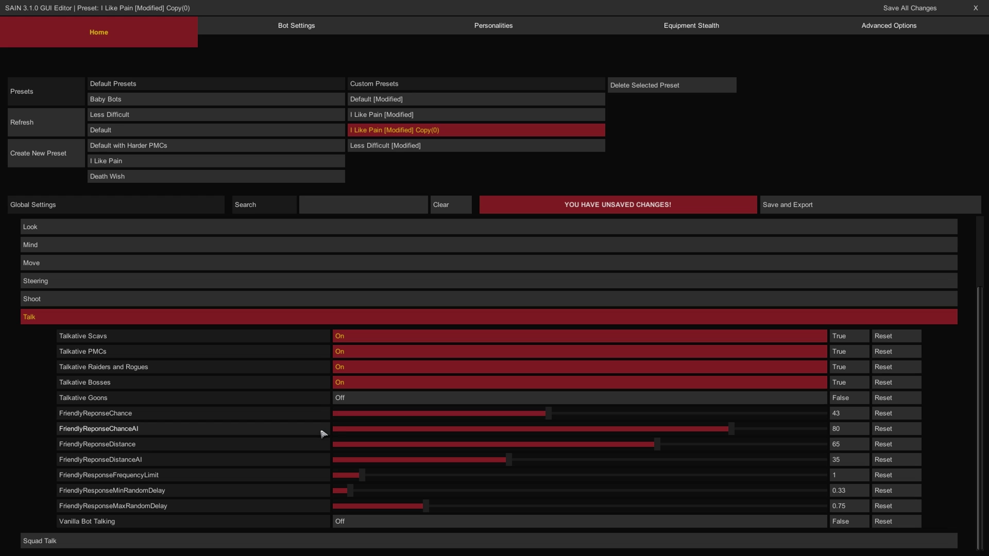
left_click_drag(334, 429, 570, 430)
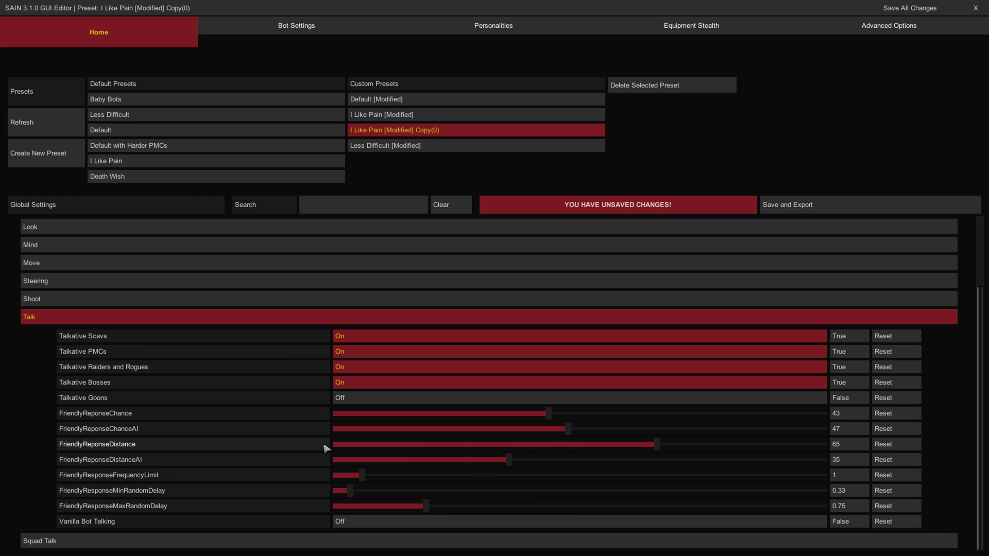
left_click_drag(335, 444, 608, 444)
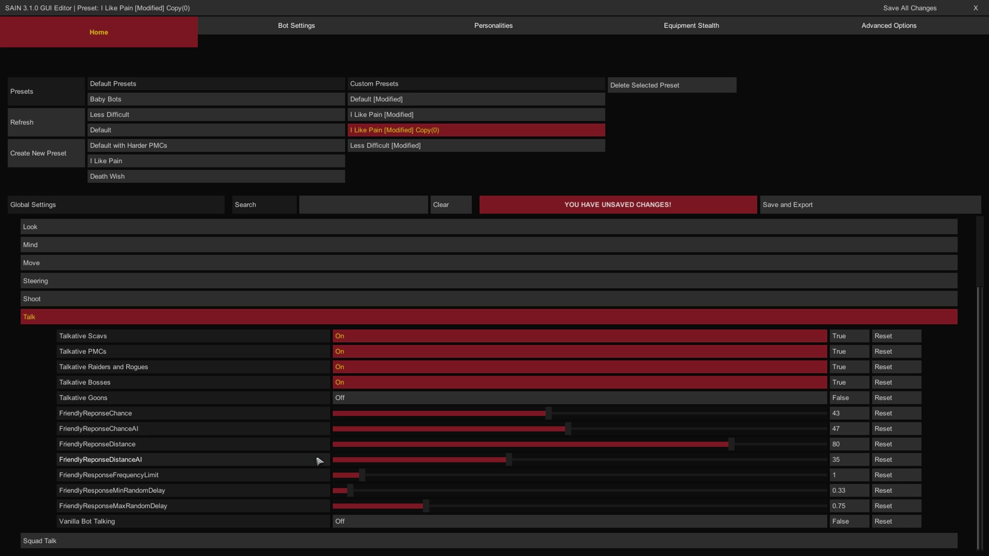
left_click_drag(334, 462, 373, 460)
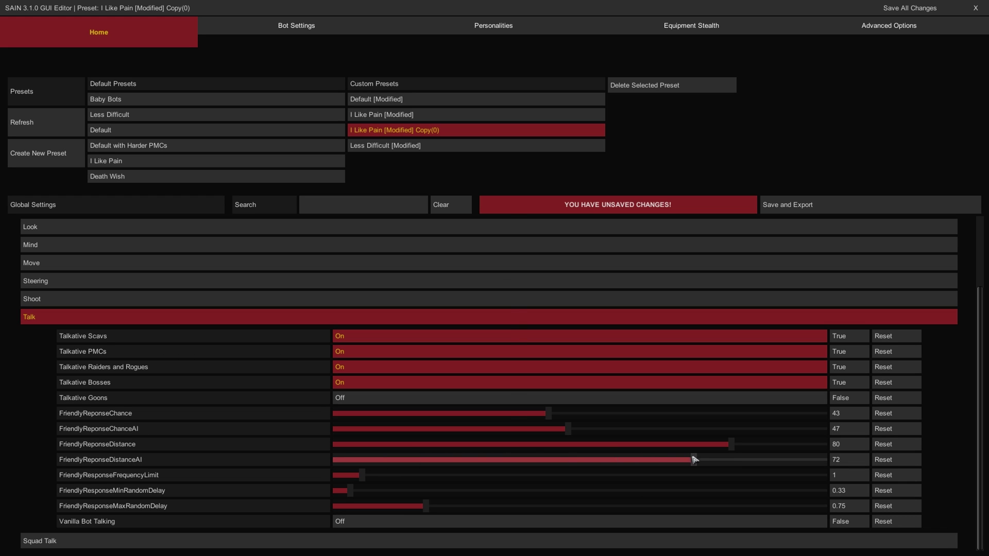
left_click_drag(693, 465, 530, 464)
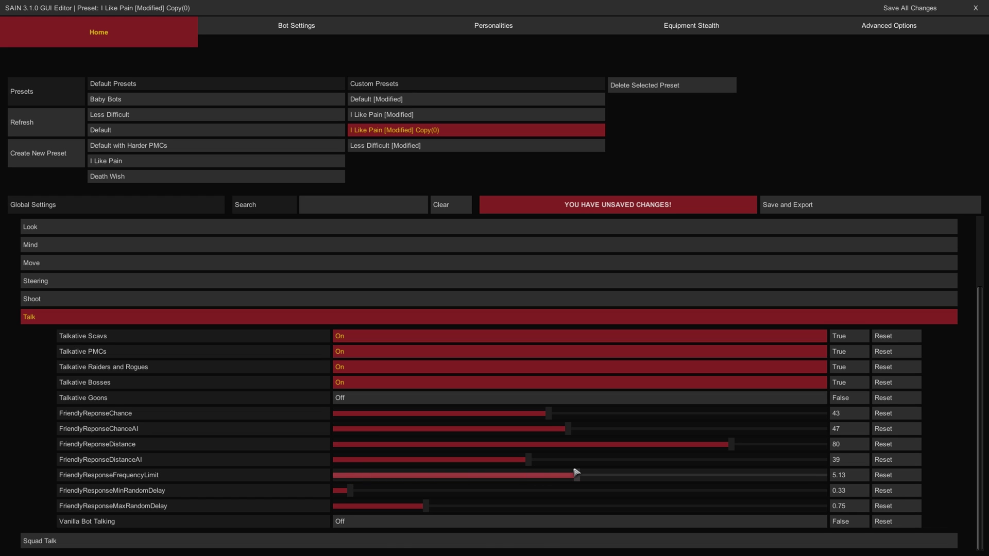
left_click_drag(384, 477, 376, 475)
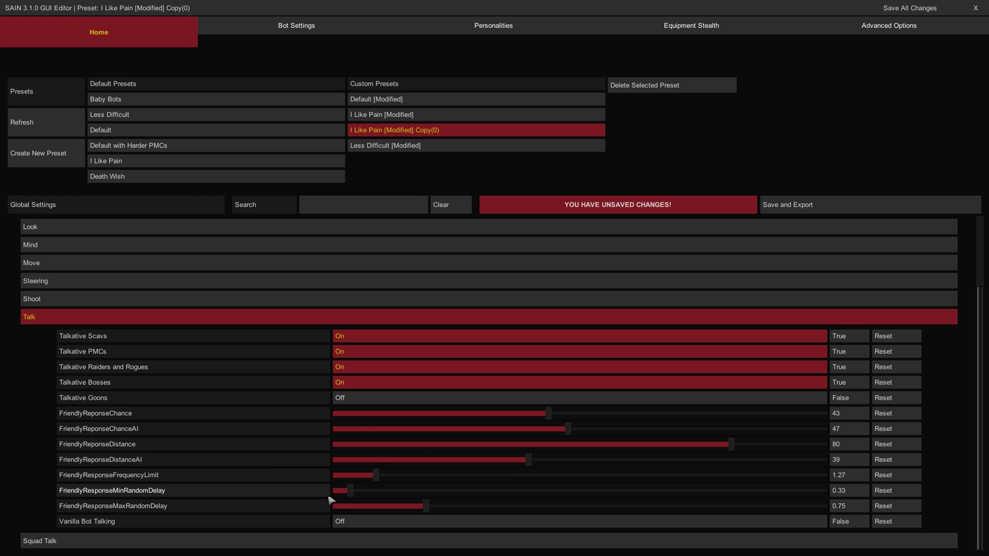
Check the Vanilla Bot Talking description, try its toggle, leave it off and collapse the Talk category.
mouse_move(322, 527)
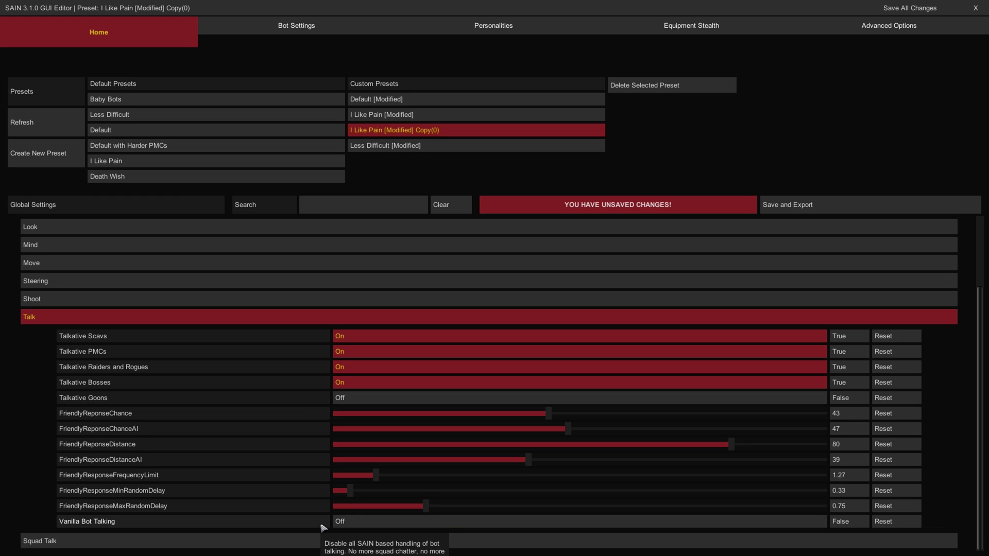
left_click(360, 522)
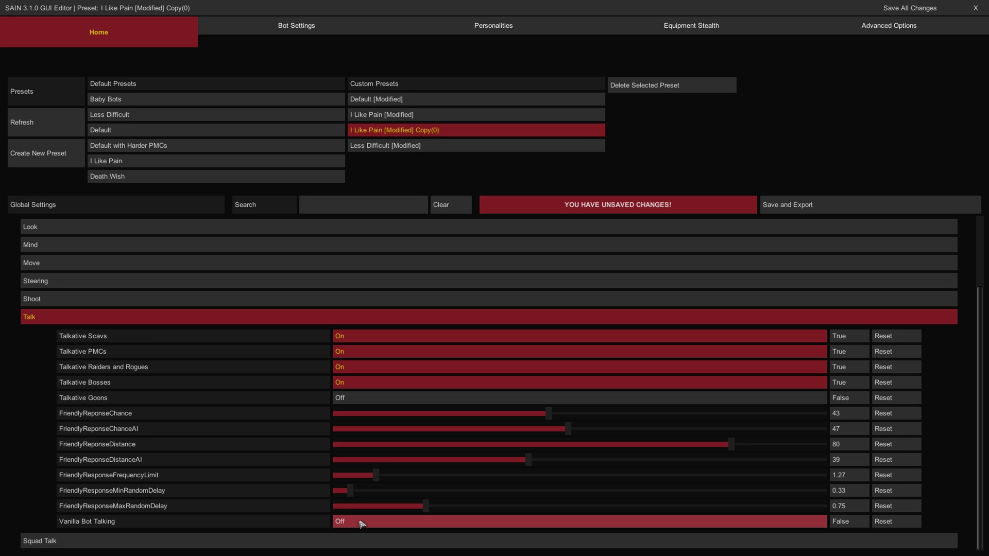
left_click(361, 523)
left_click(159, 316)
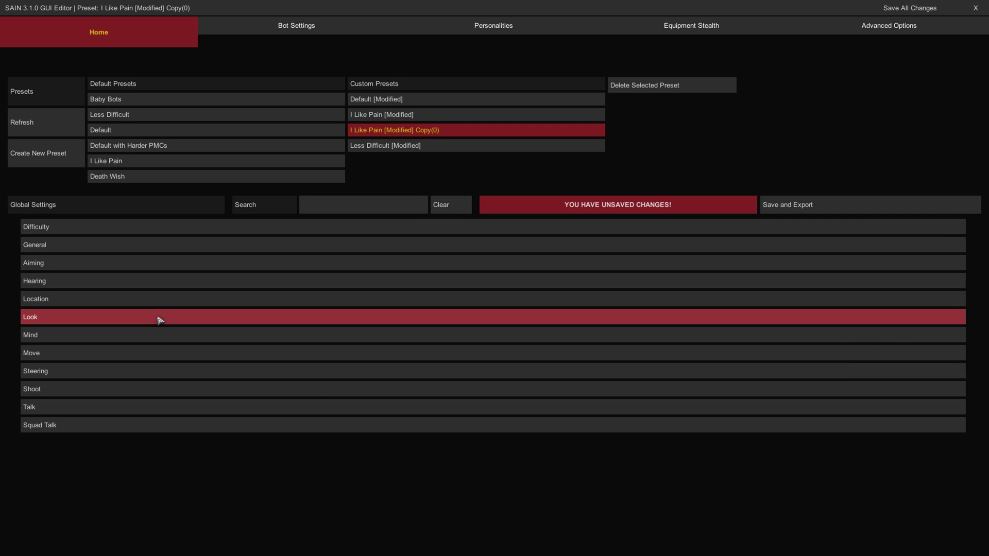
Look through the whole list of Squad Talk report, retreat, help and enemy location settings, then collapse the category.
left_click(161, 426)
scroll(162, 429, "down", 4)
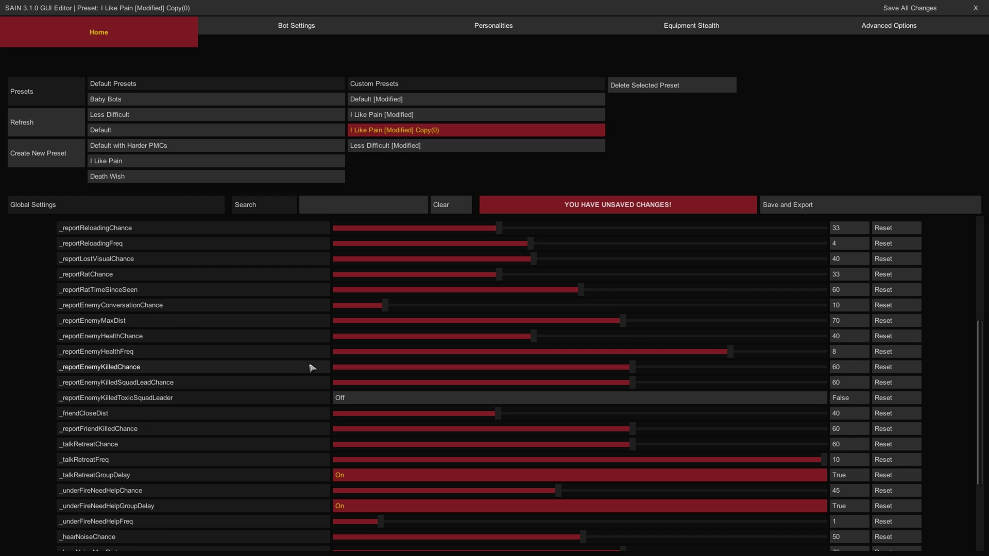
scroll(312, 368, "down", 5)
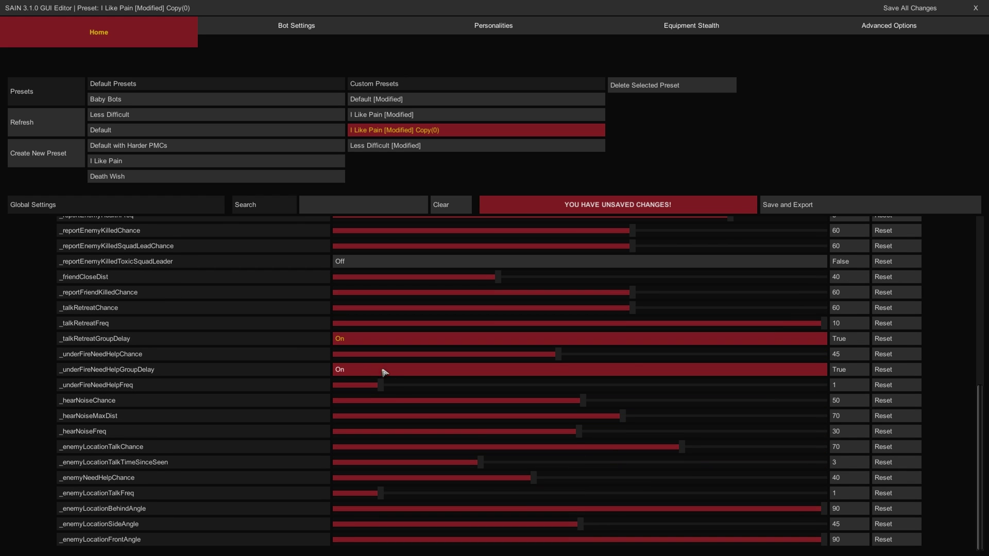
scroll(420, 423, "up", 9)
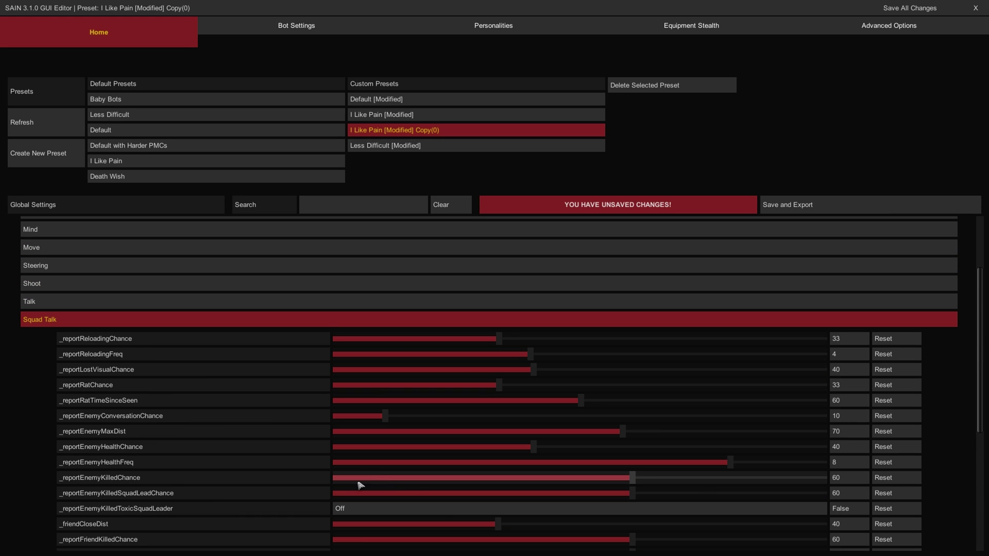
left_click(237, 321)
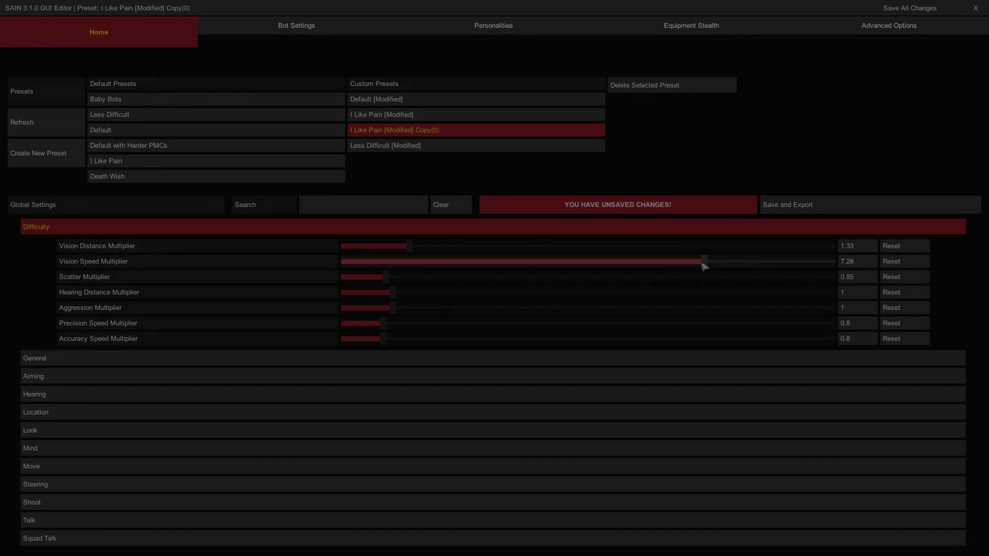
Set the Vision Speed Multiplier to 0.8 in Difficulty and open the General category.
left_click_drag(703, 265, 357, 326)
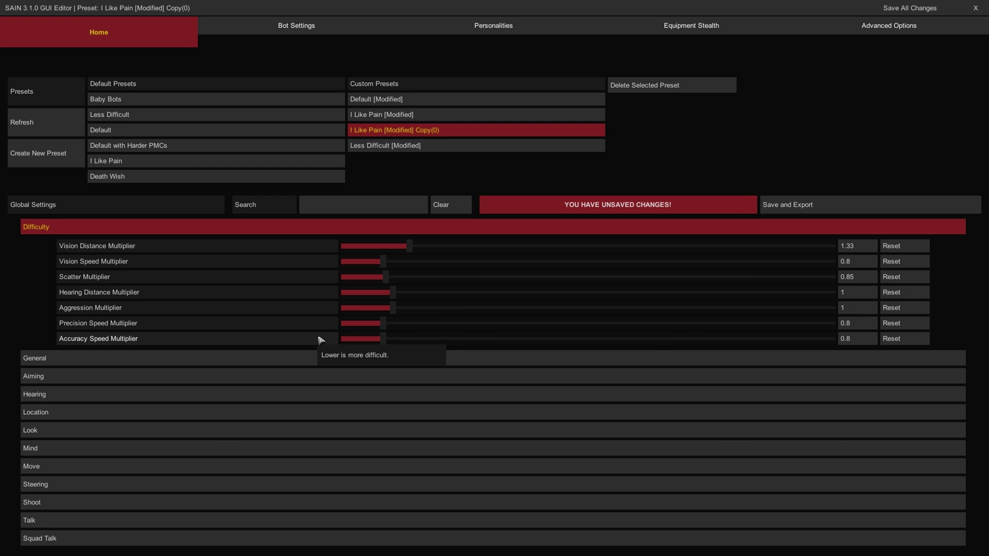
left_click(278, 358)
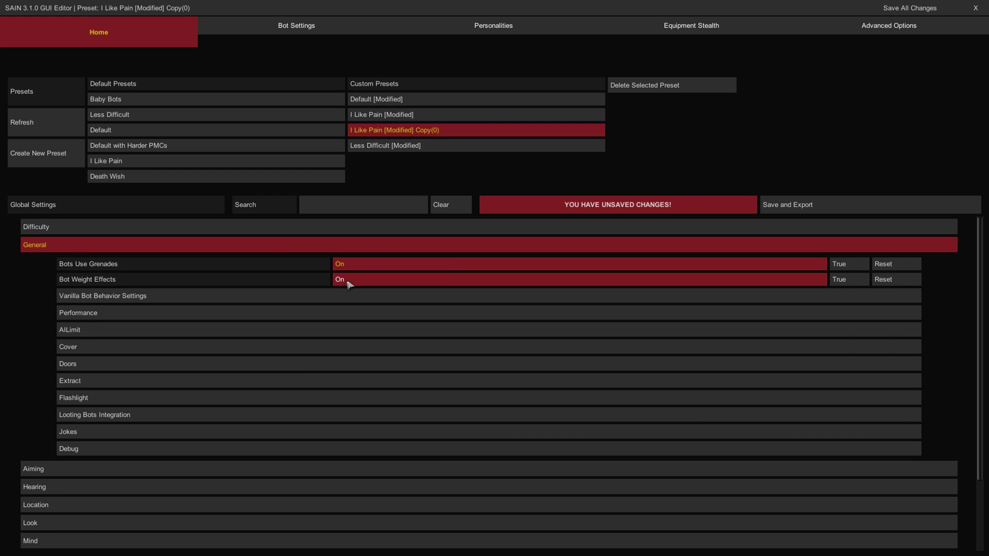
Look over the Vanilla Bot Behavior Settings and Performance groups in General, then open the AILimit group.
left_click(319, 296)
left_click(309, 419)
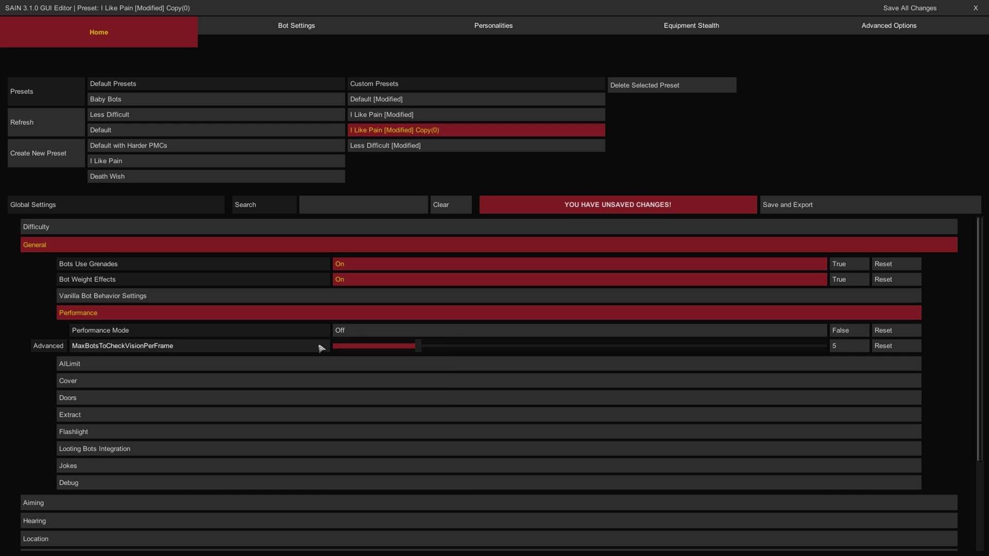
left_click(329, 363)
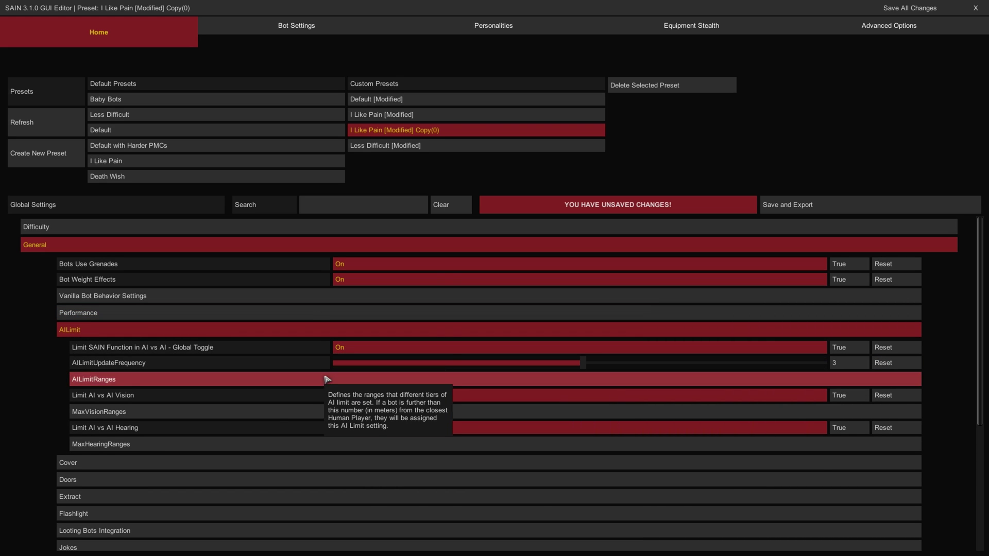
Examine the AILimitRanges, MaxVisionRanges and MaxHearingRanges lists within the AILimit group.
left_click(327, 379)
left_click(268, 379)
left_click(370, 397)
left_click(370, 400)
left_click(330, 411)
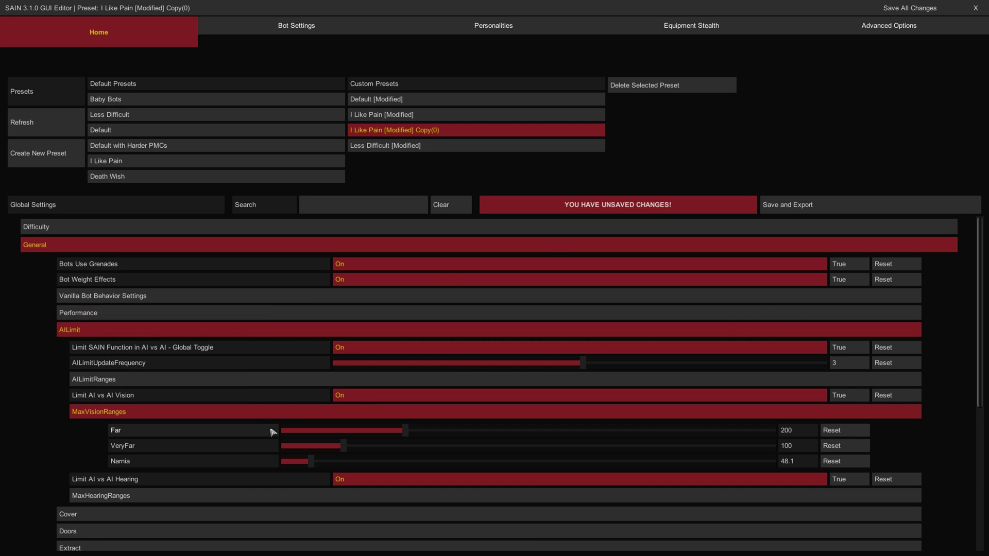
left_click(319, 411)
left_click(314, 444)
Look through the Cover settings, then open the Doors group to view its door handling options.
scroll(286, 462, "down", 3)
left_click(289, 498)
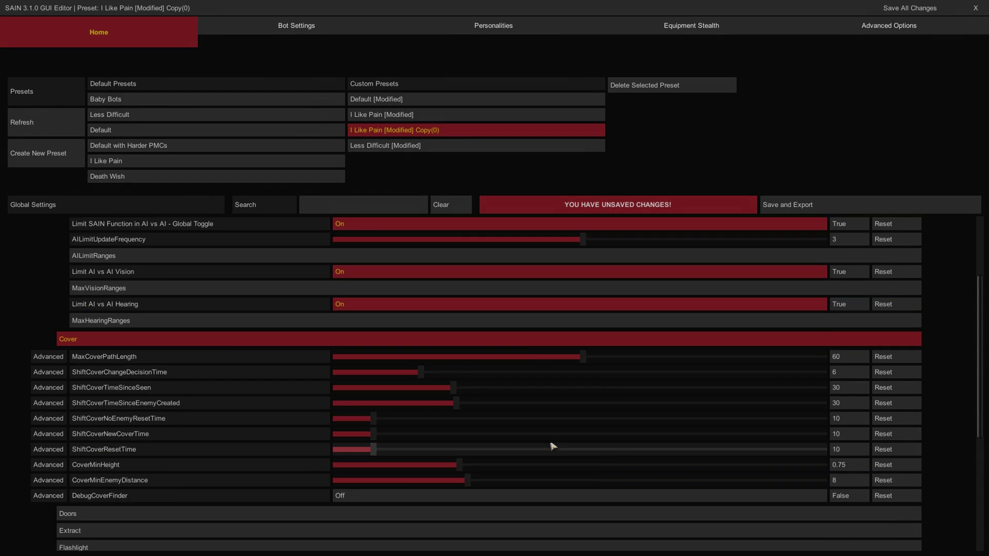
left_click(278, 289)
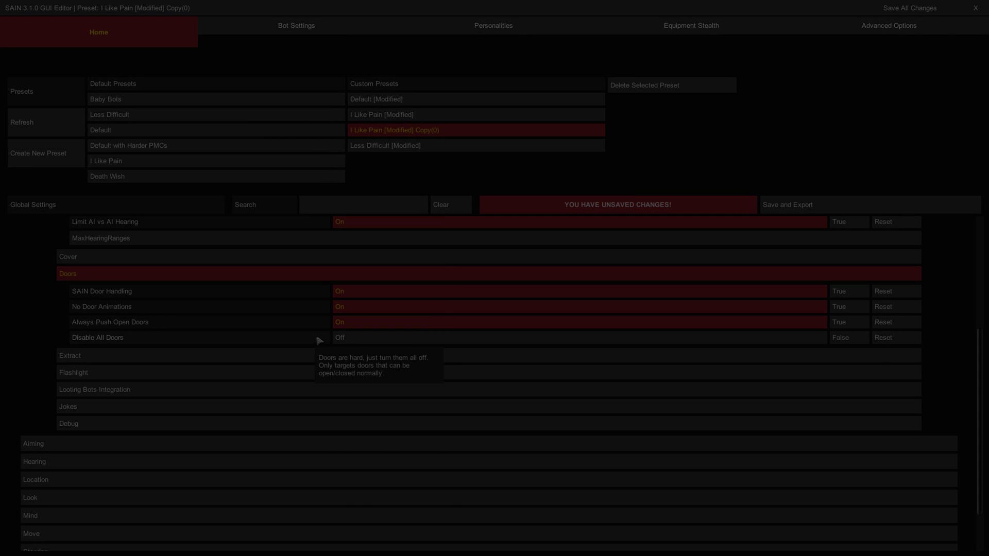
Look through the Extract, Flashlight, Looting Bots Integration and Jokes groups in General, leaving them collapsed.
left_click(294, 355)
left_click(402, 326)
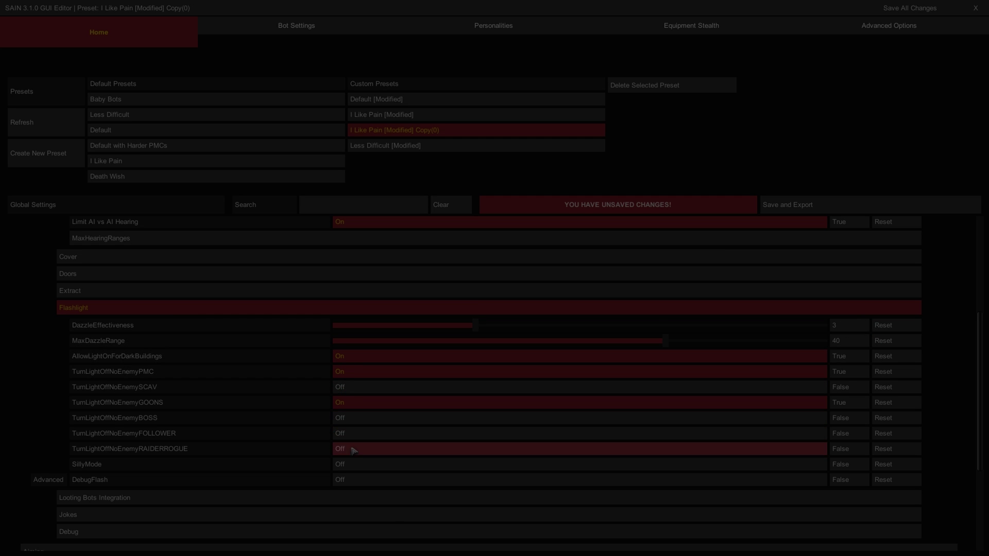
left_click(309, 497)
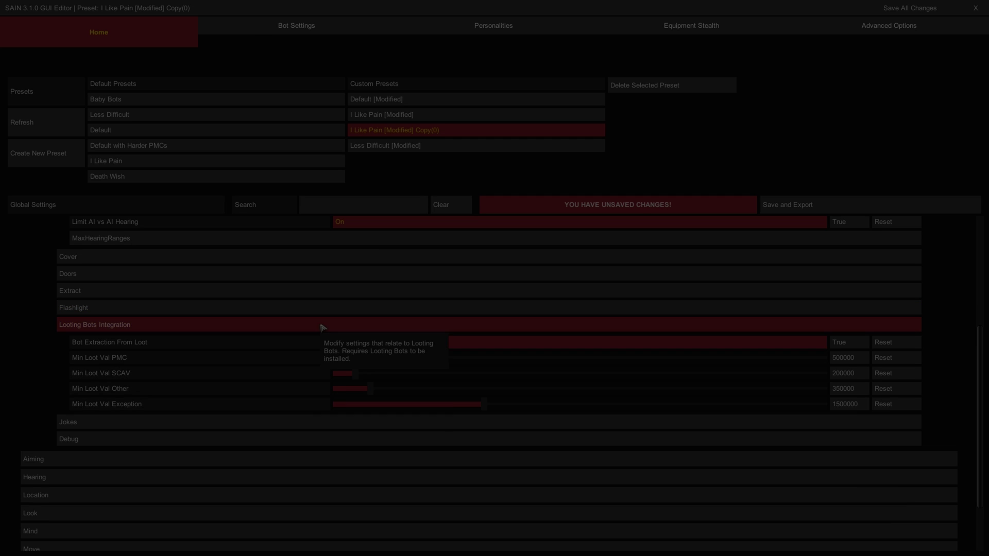
left_click(309, 421)
left_click(256, 342)
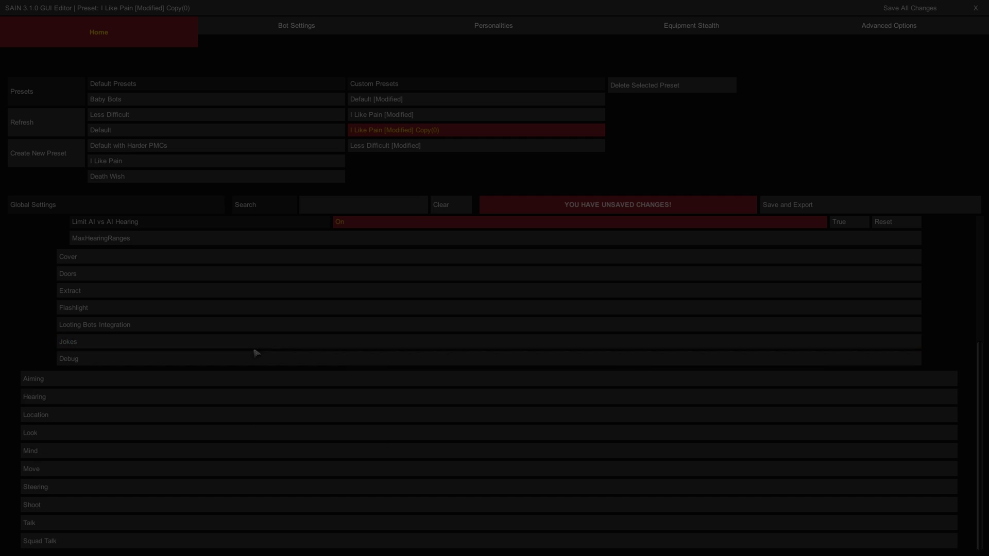
Open the Aiming category, review its HitEffects settings and collapse that group again.
scroll(258, 309, "down", 5)
left_click(268, 257)
left_click(354, 260)
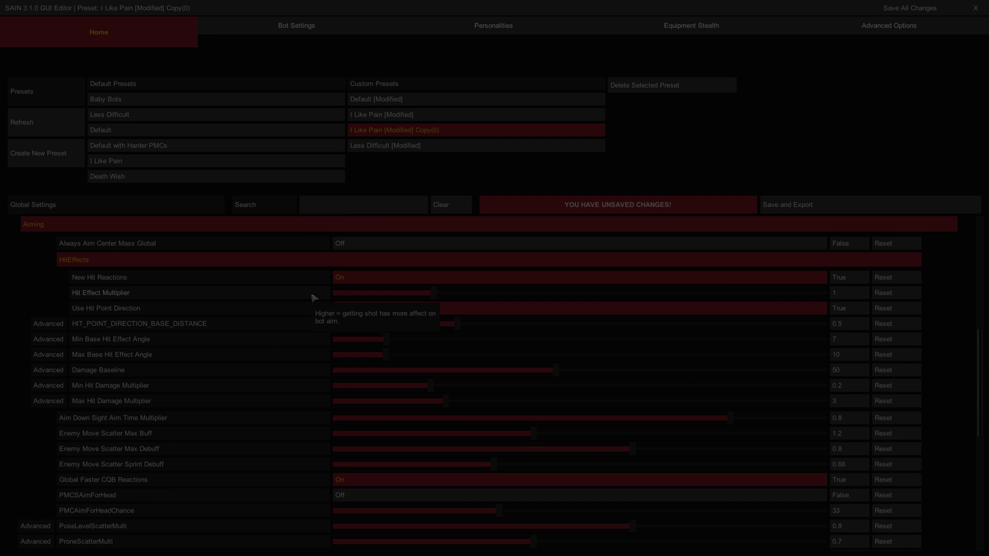
left_click(289, 260)
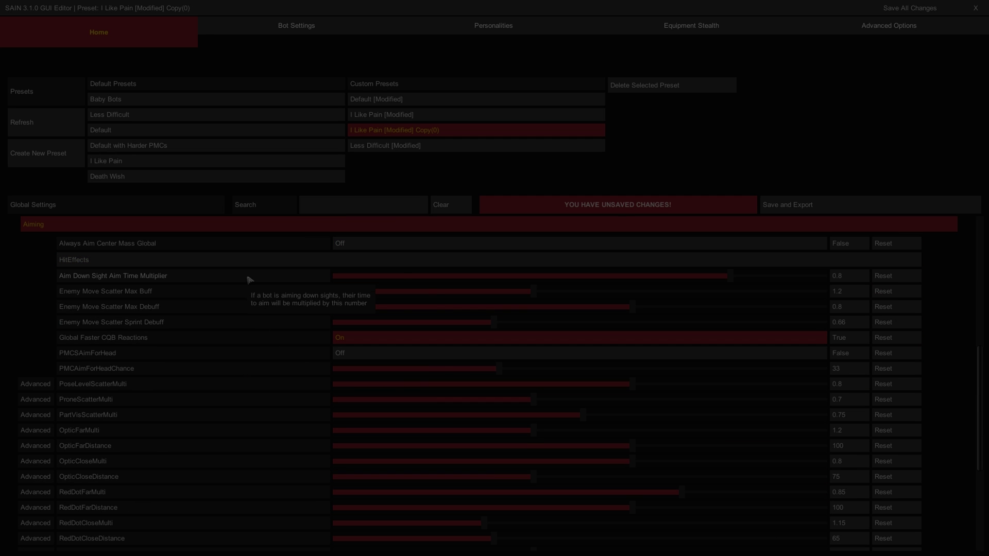